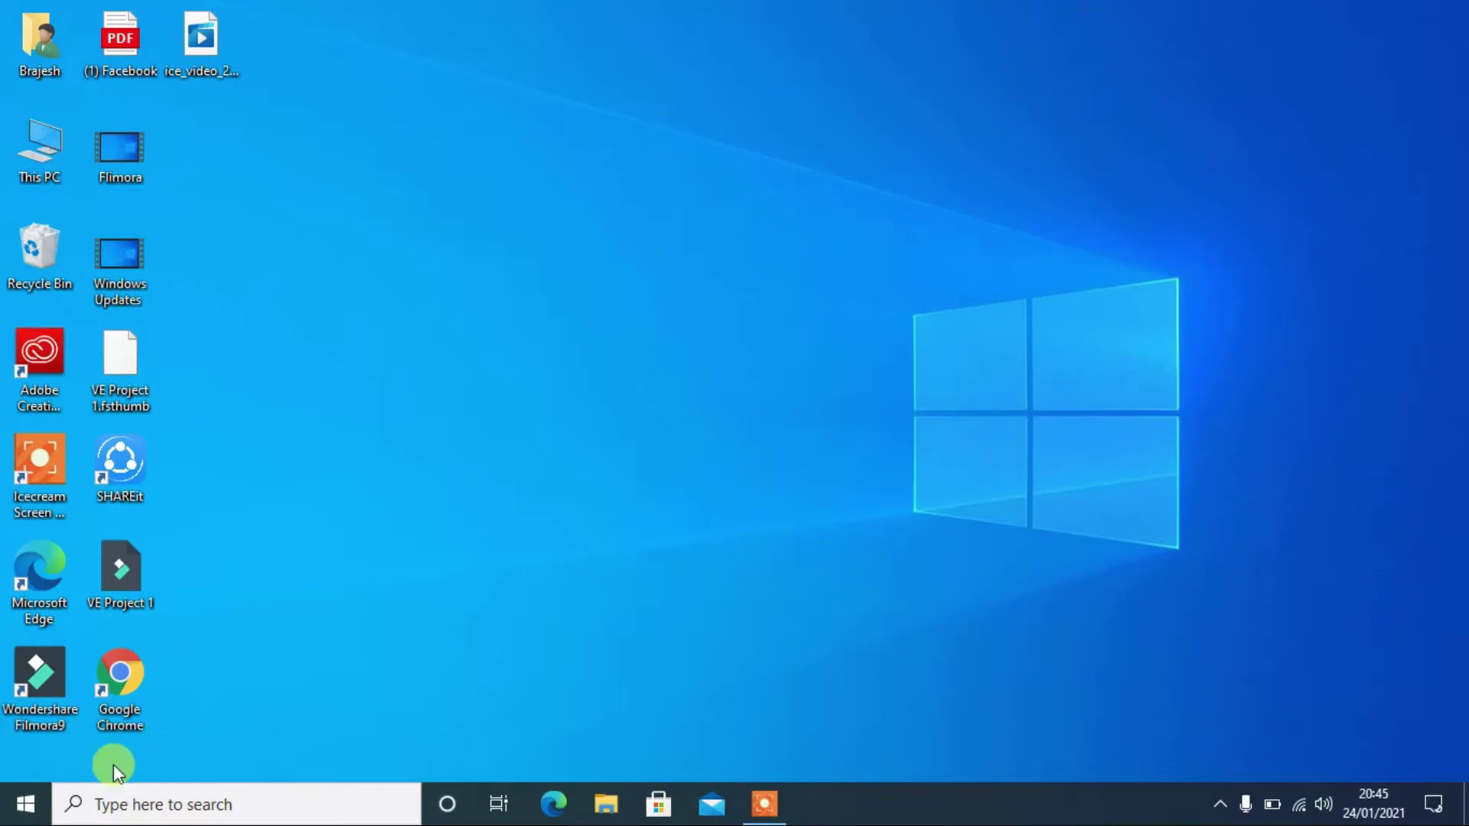
{"action": "left_click", "coordinate": [36, 800]}
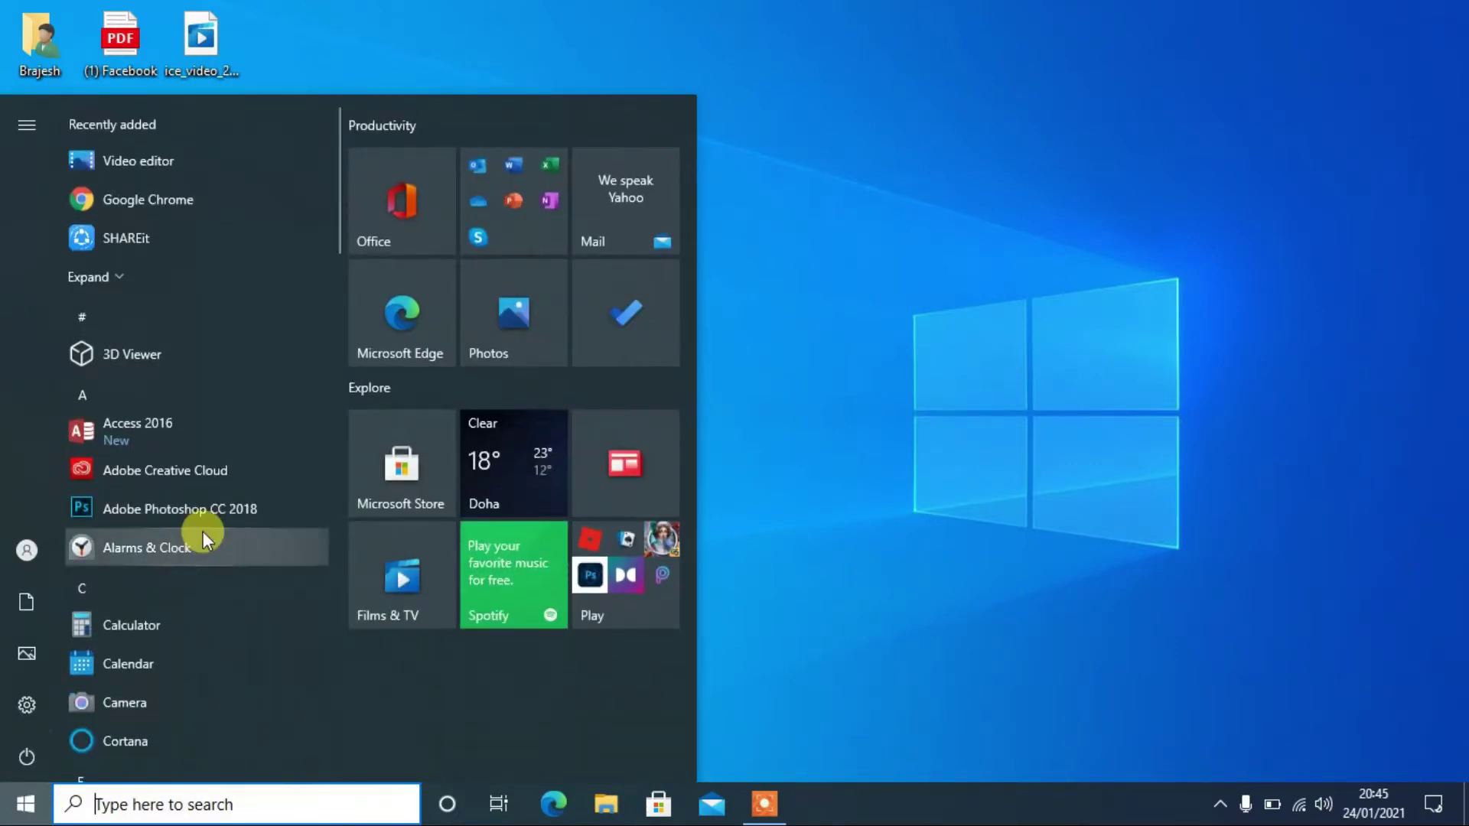
{"action": "scroll", "coordinate": [204, 531], "scroll_direction": "down", "scroll_amount": 3}
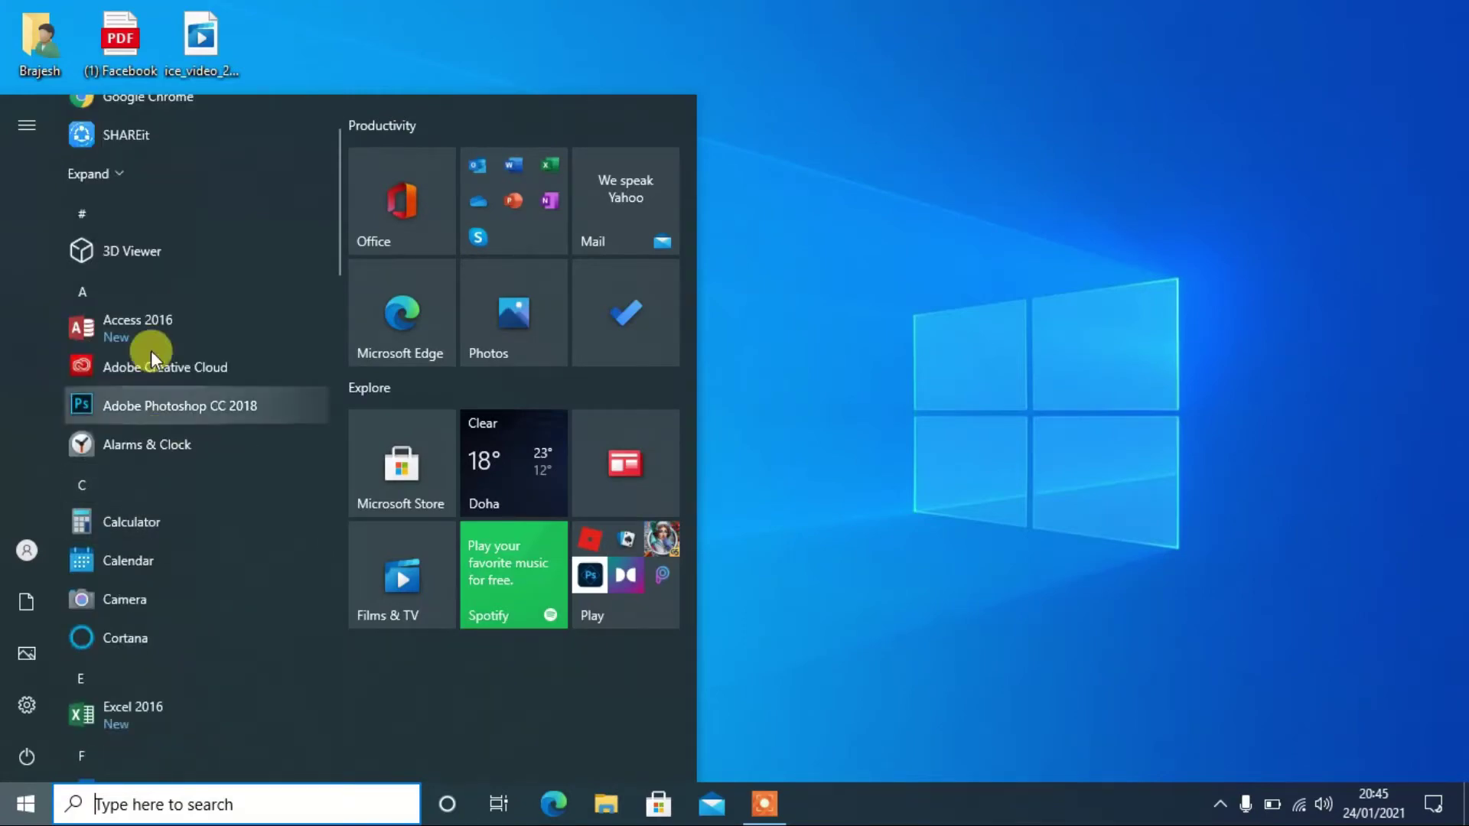
{"action": "left_click", "coordinate": [116, 710]}
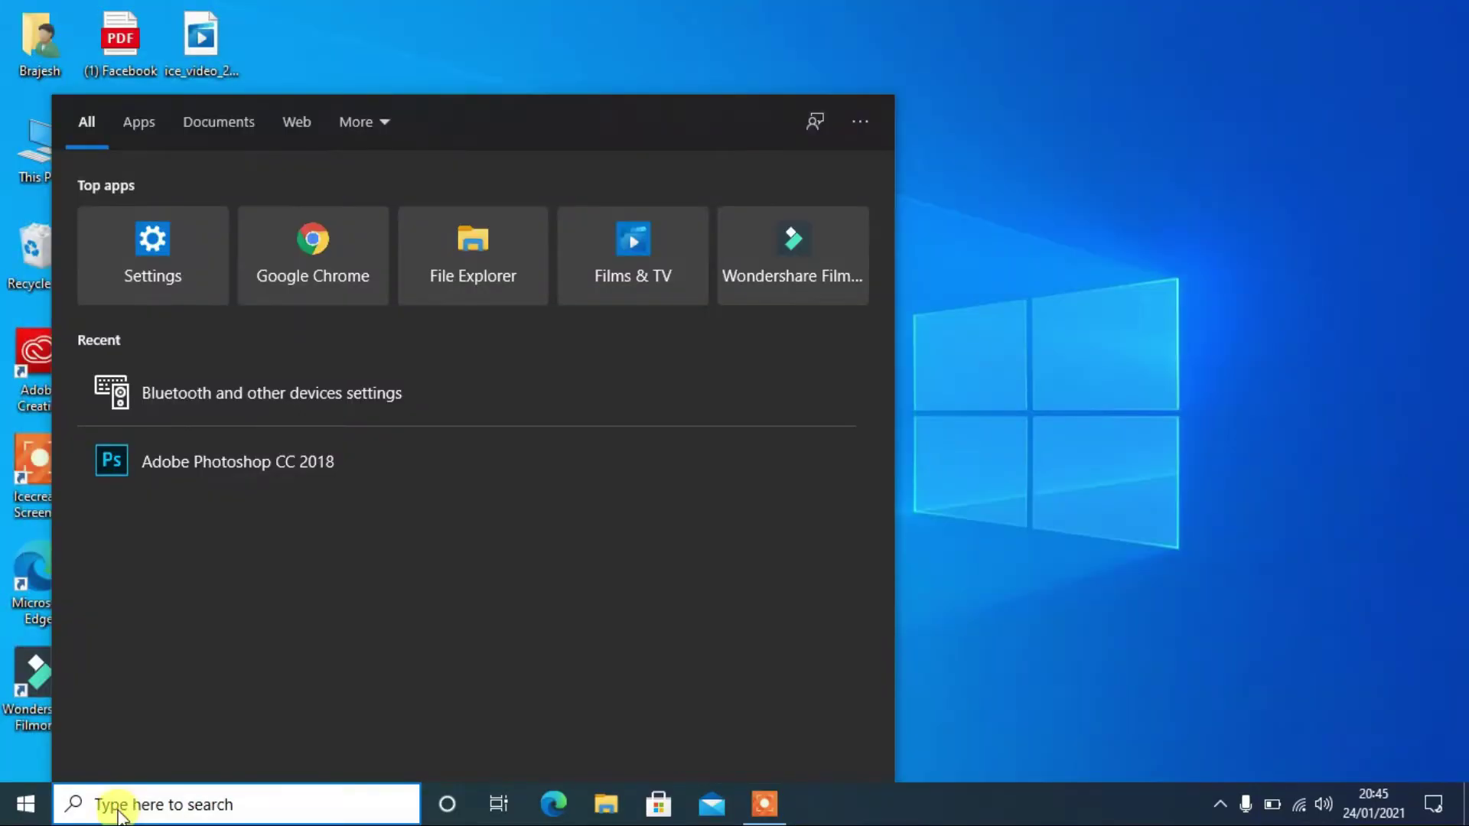
{"action": "left_click", "coordinate": [1073, 479]}
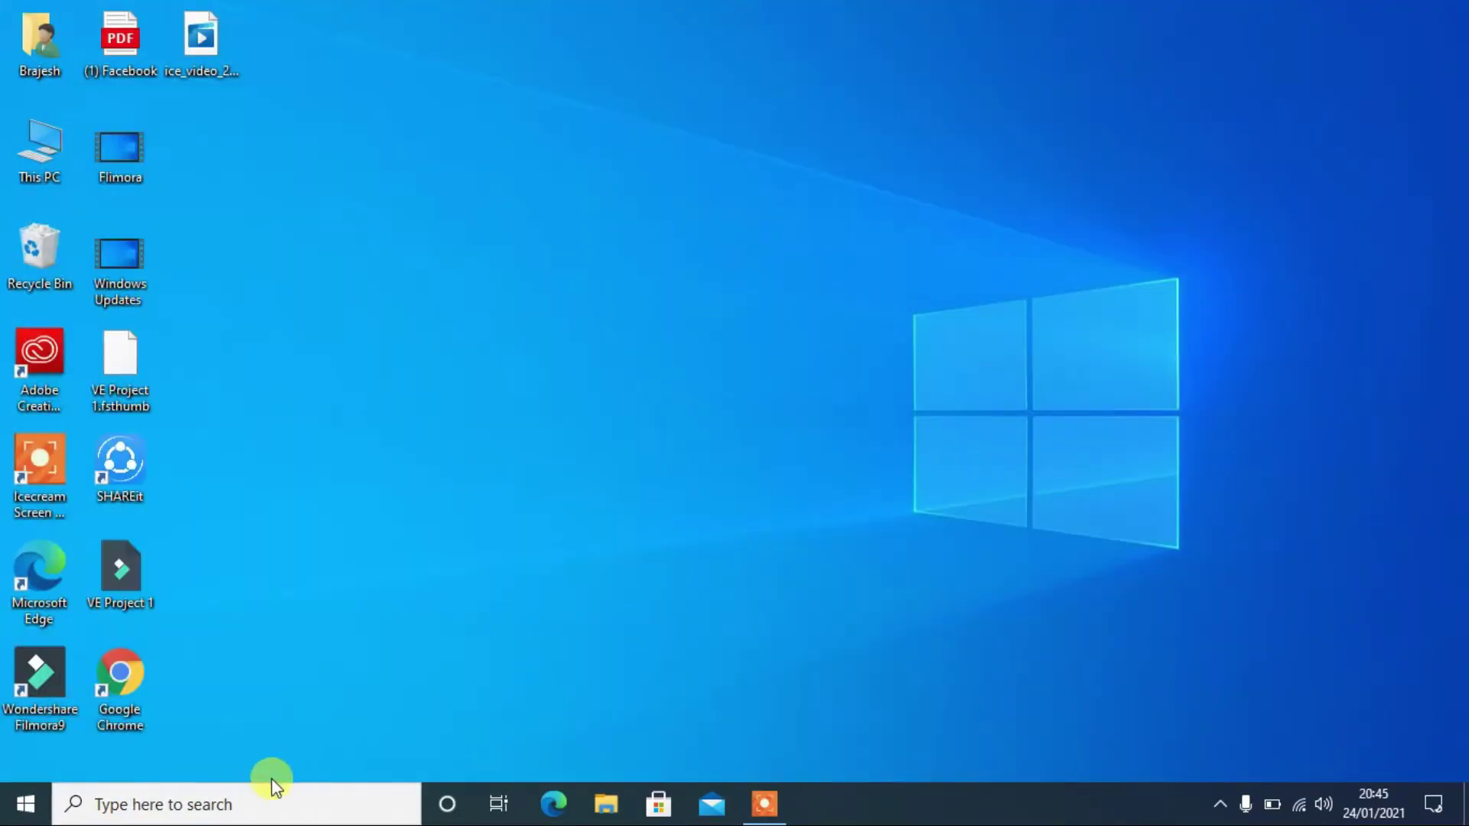
Launch Excel 2016 from a Windows search for "excel" and close it again.
{"action": "left_click", "coordinate": [176, 809]}
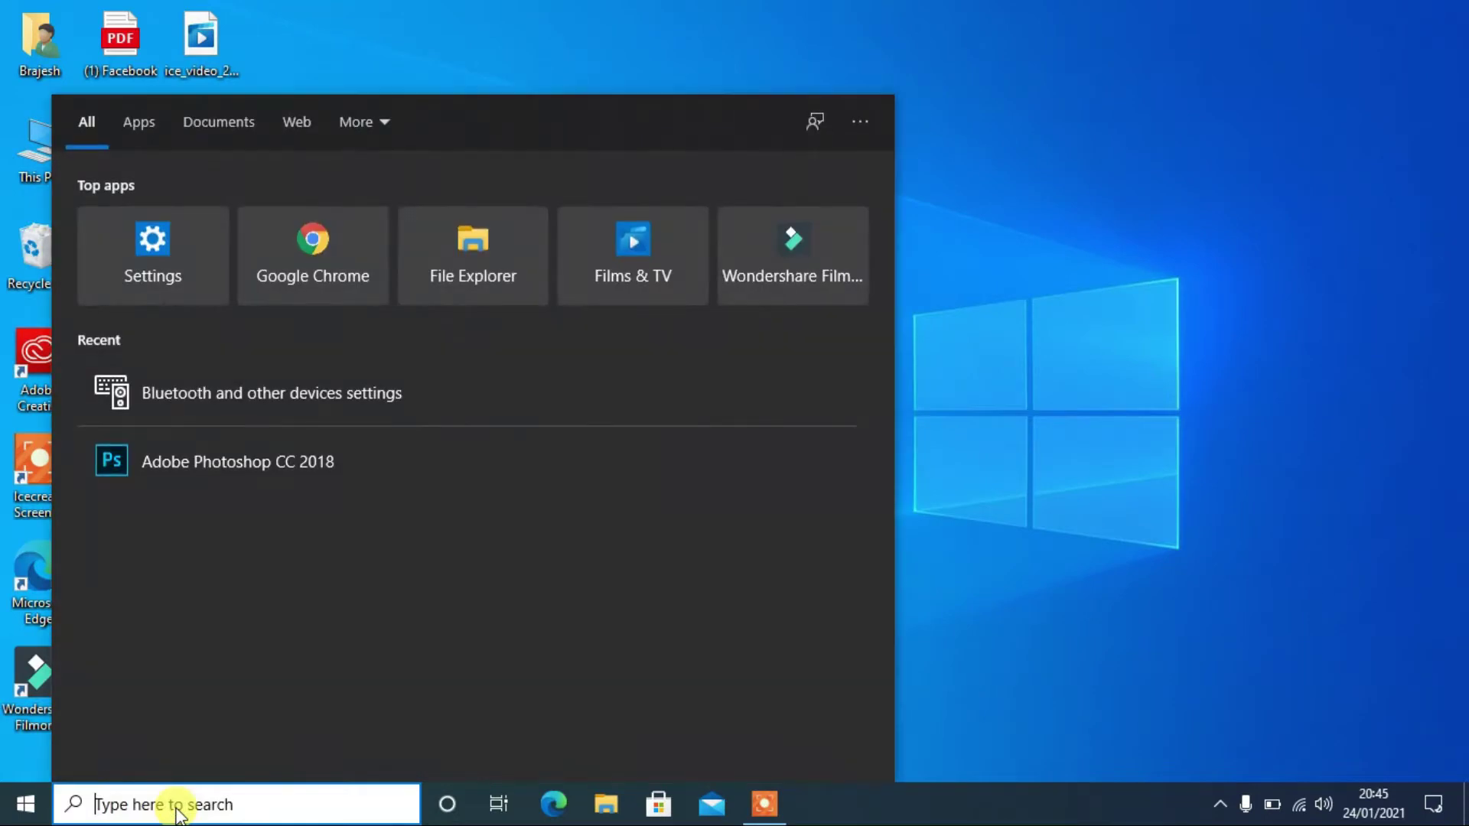
{"action": "type", "text": "exce"}
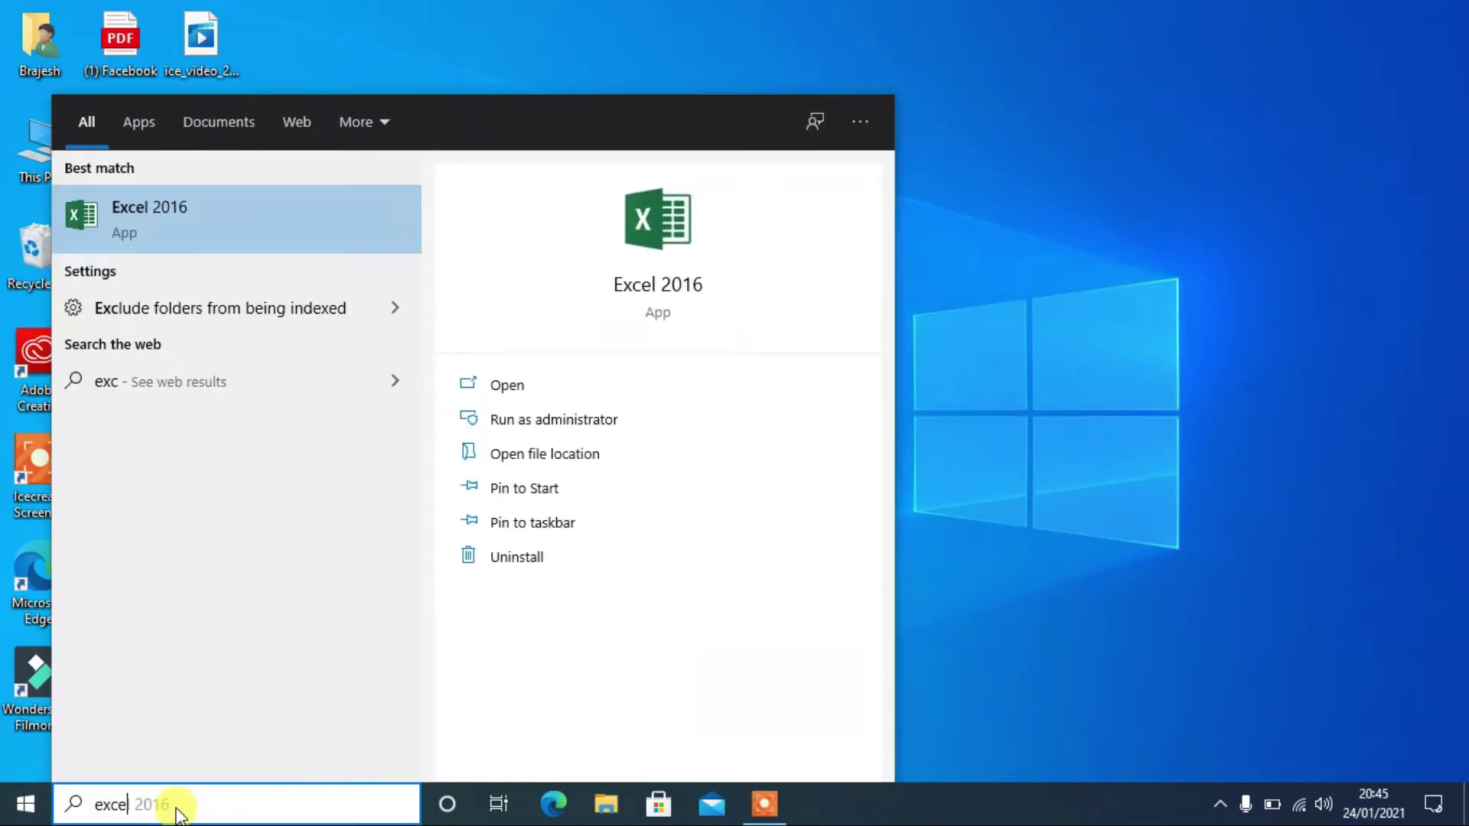
{"action": "type", "text": "l"}
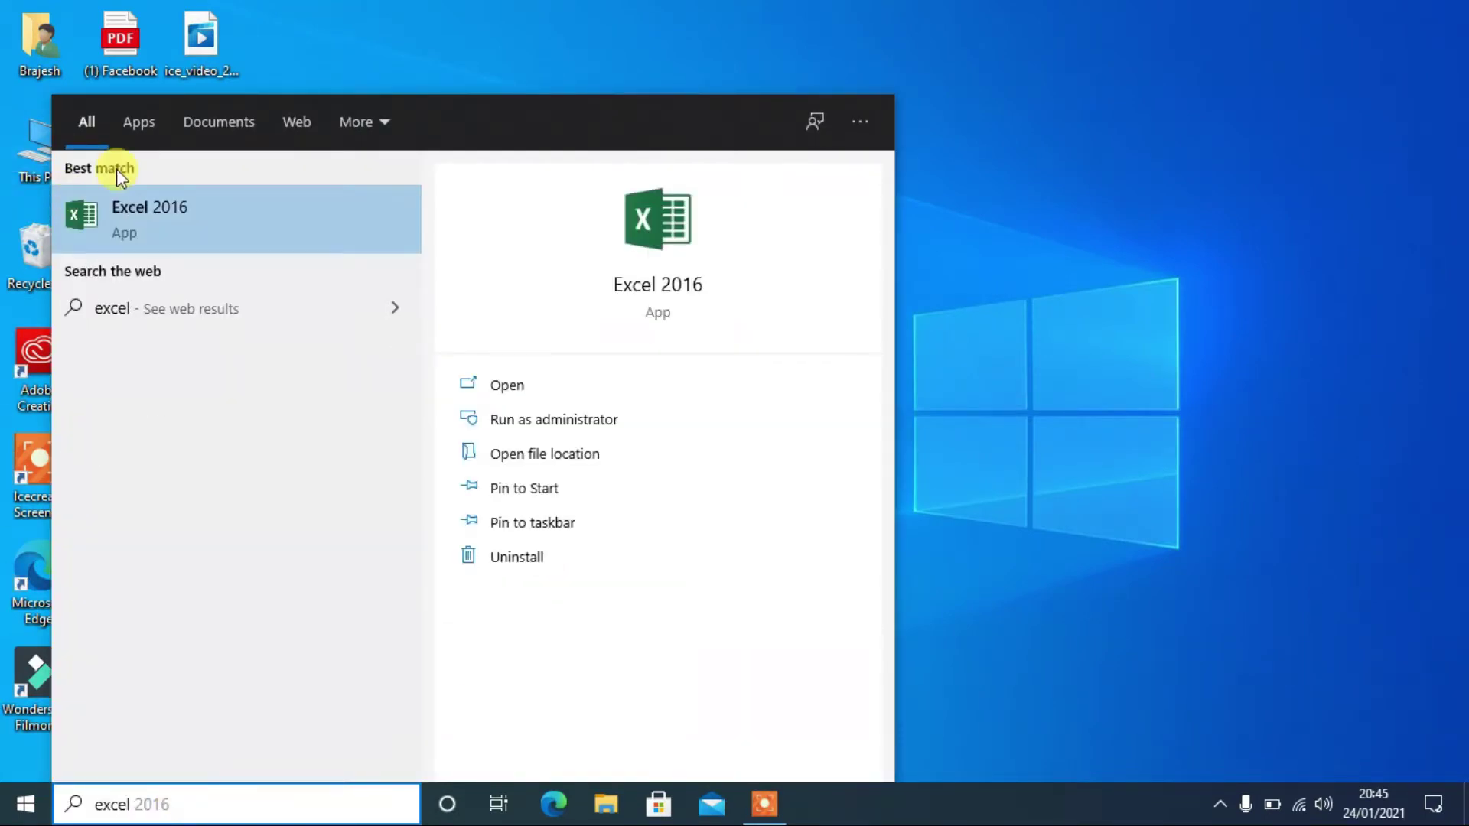
{"action": "left_click", "coordinate": [151, 215]}
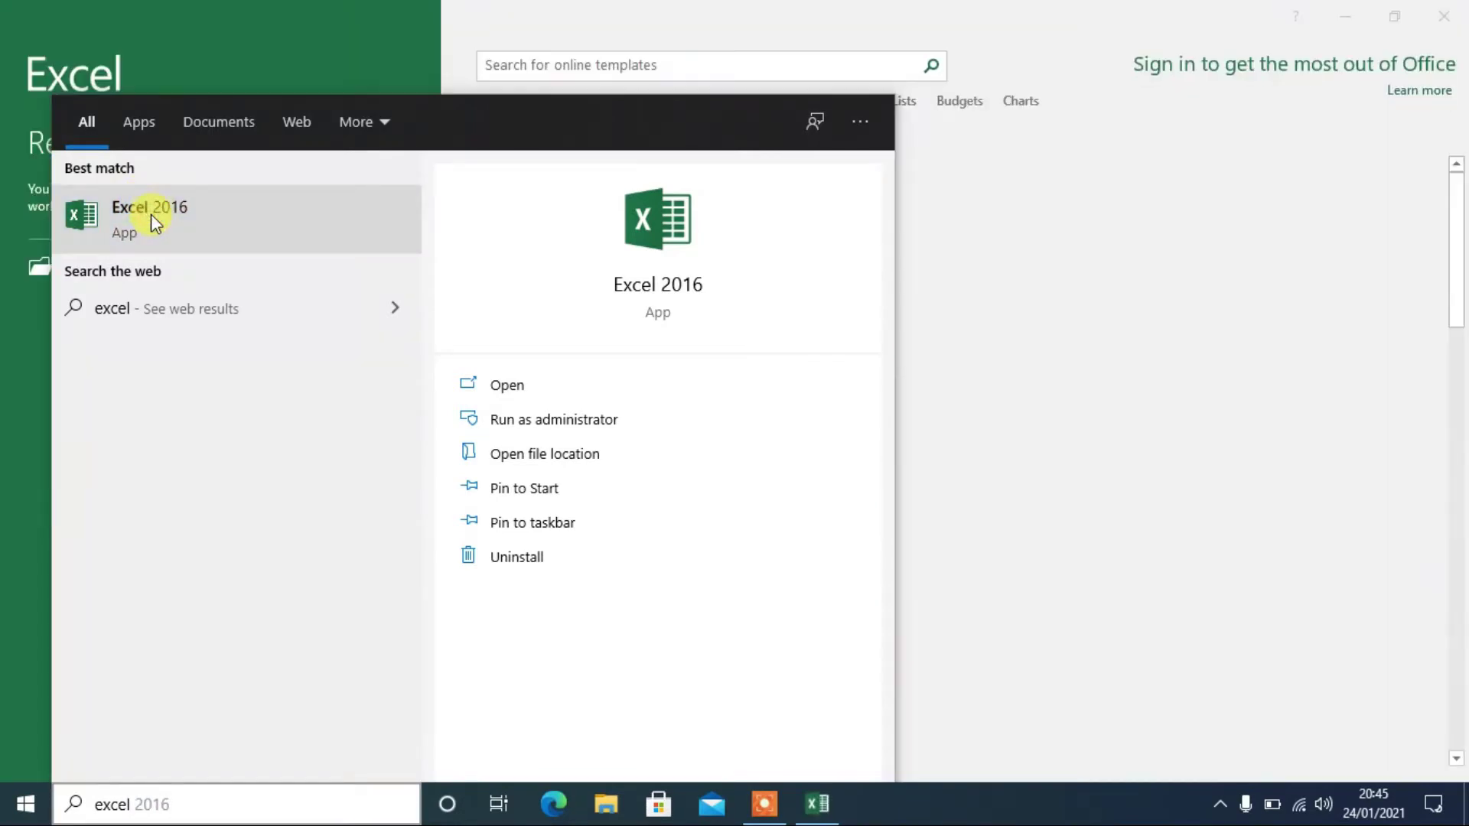
{"action": "left_click", "coordinate": [1239, 137]}
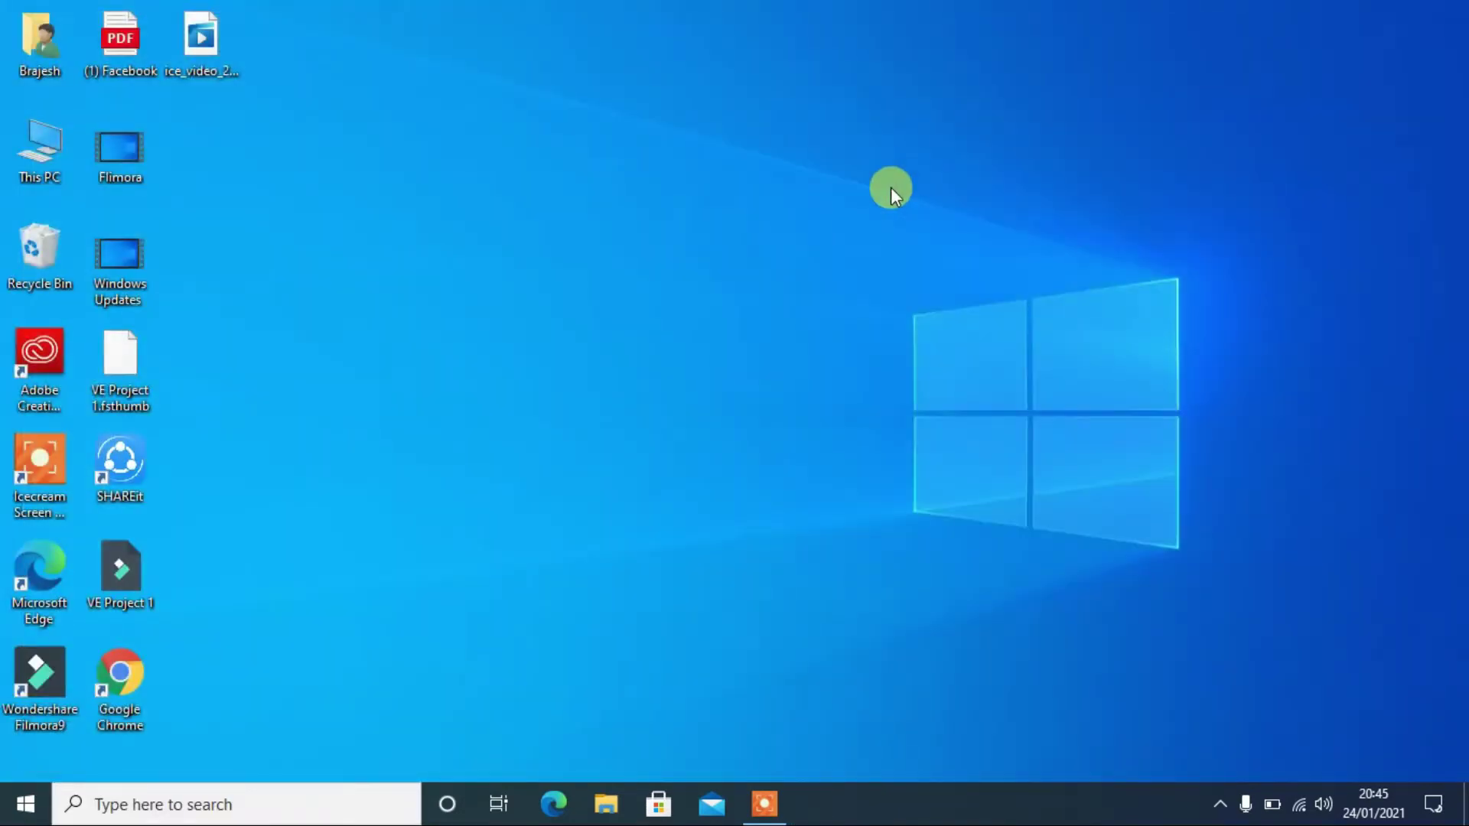
Launch Excel by running "excel" from the Windows Run dialog and create a blank workbook.
{"action": "key", "text": "super+r"}
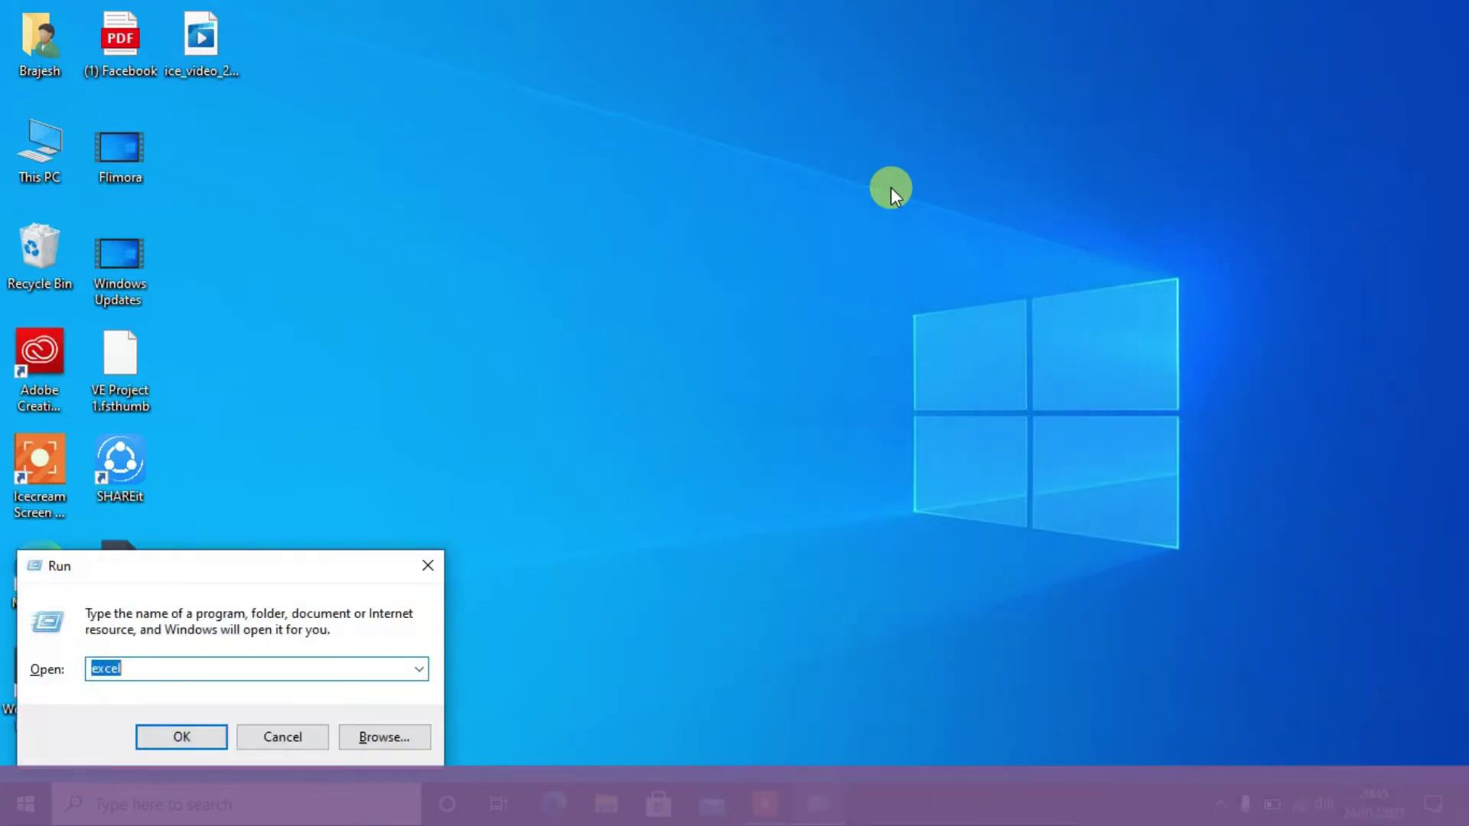
{"action": "key", "text": "End"}
{"action": "key", "text": "BackSpace"}
{"action": "key", "text": "BackSpace"}
{"action": "key", "text": "BackSpace"}
{"action": "key", "text": "BackSpace"}
{"action": "key", "text": "BackSpace"}
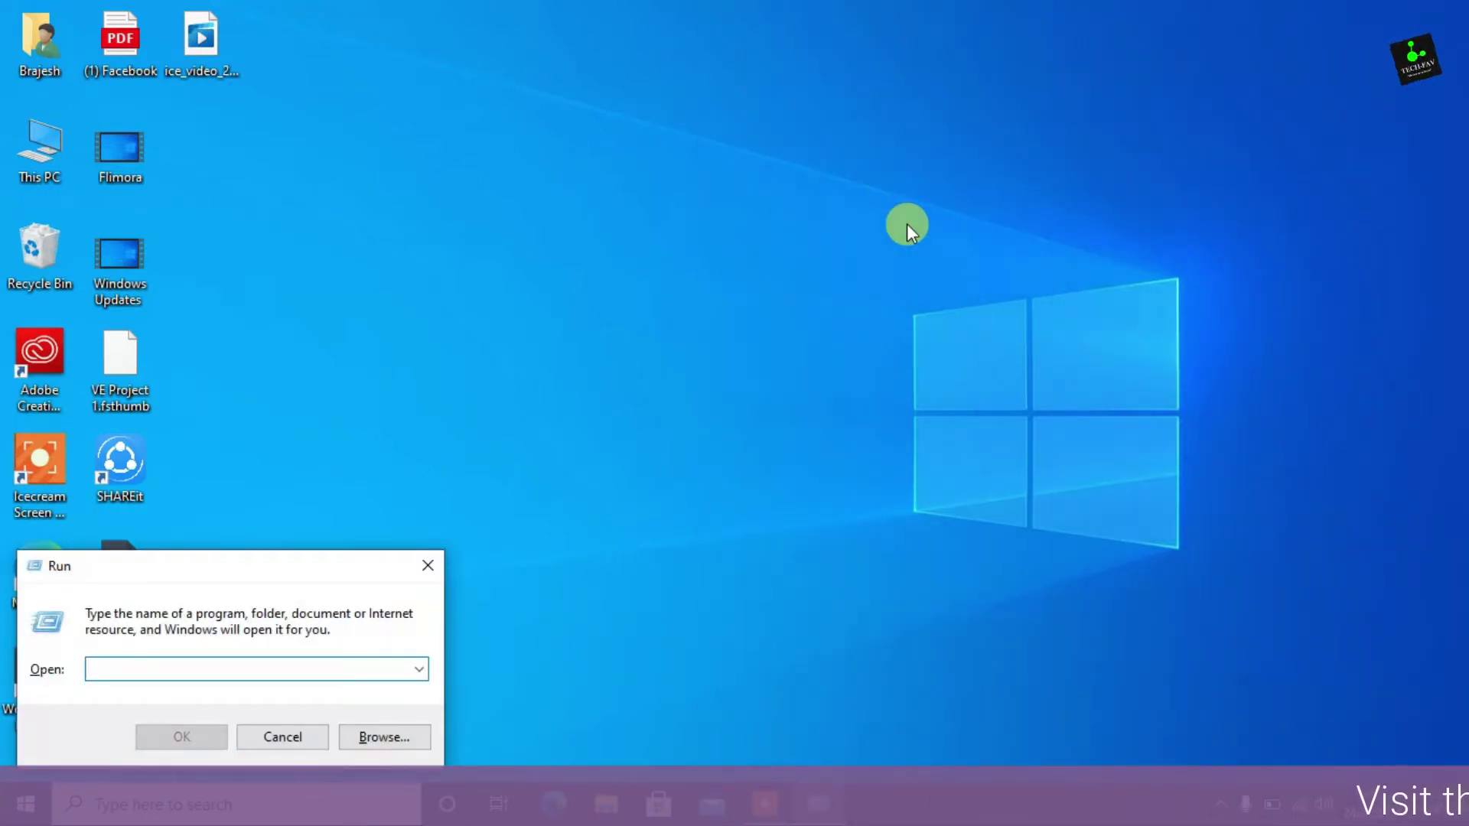
{"action": "type", "text": "exce"}
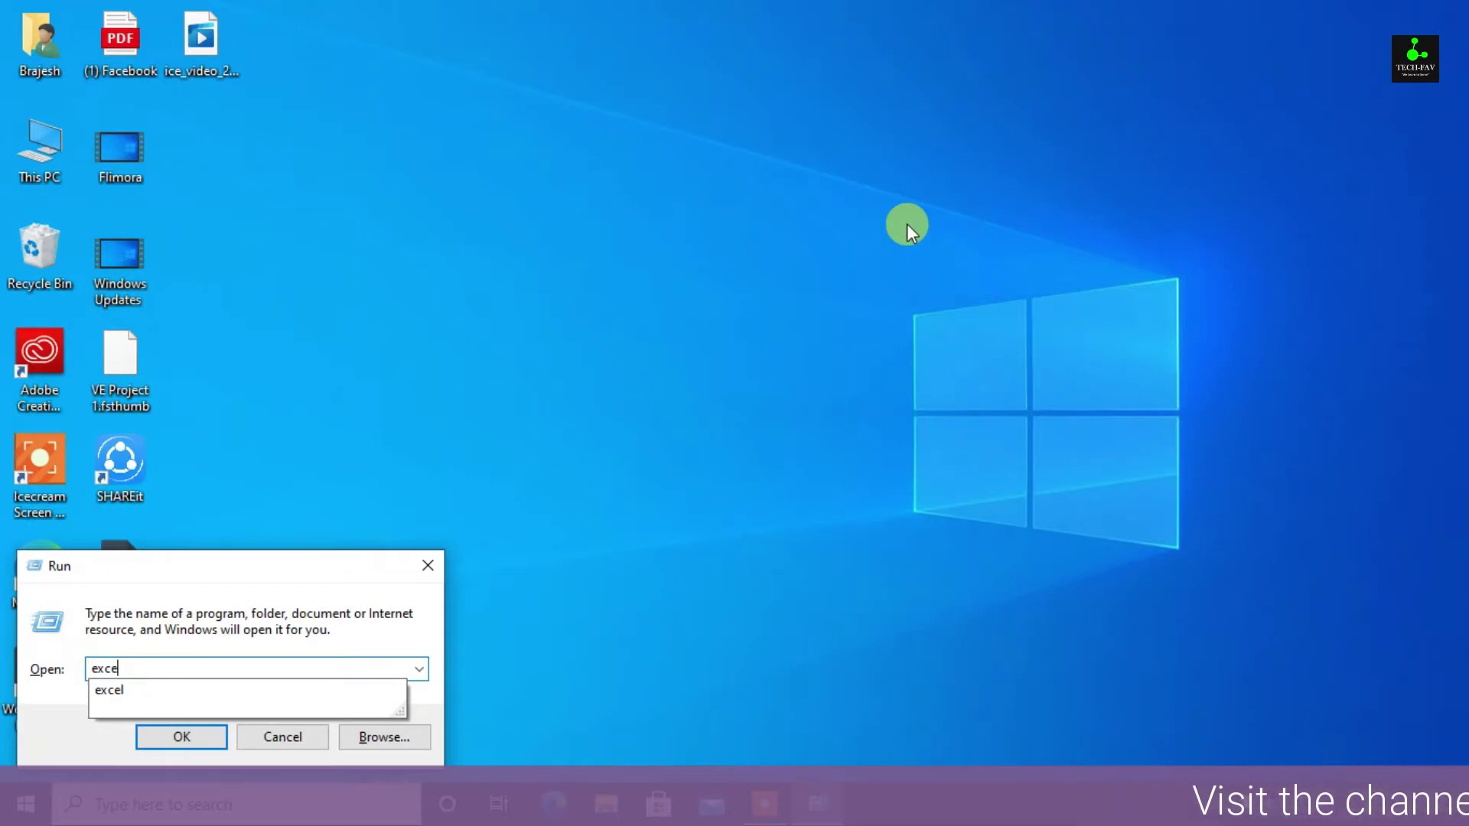
{"action": "type", "text": "l"}
{"action": "key", "text": "Return"}
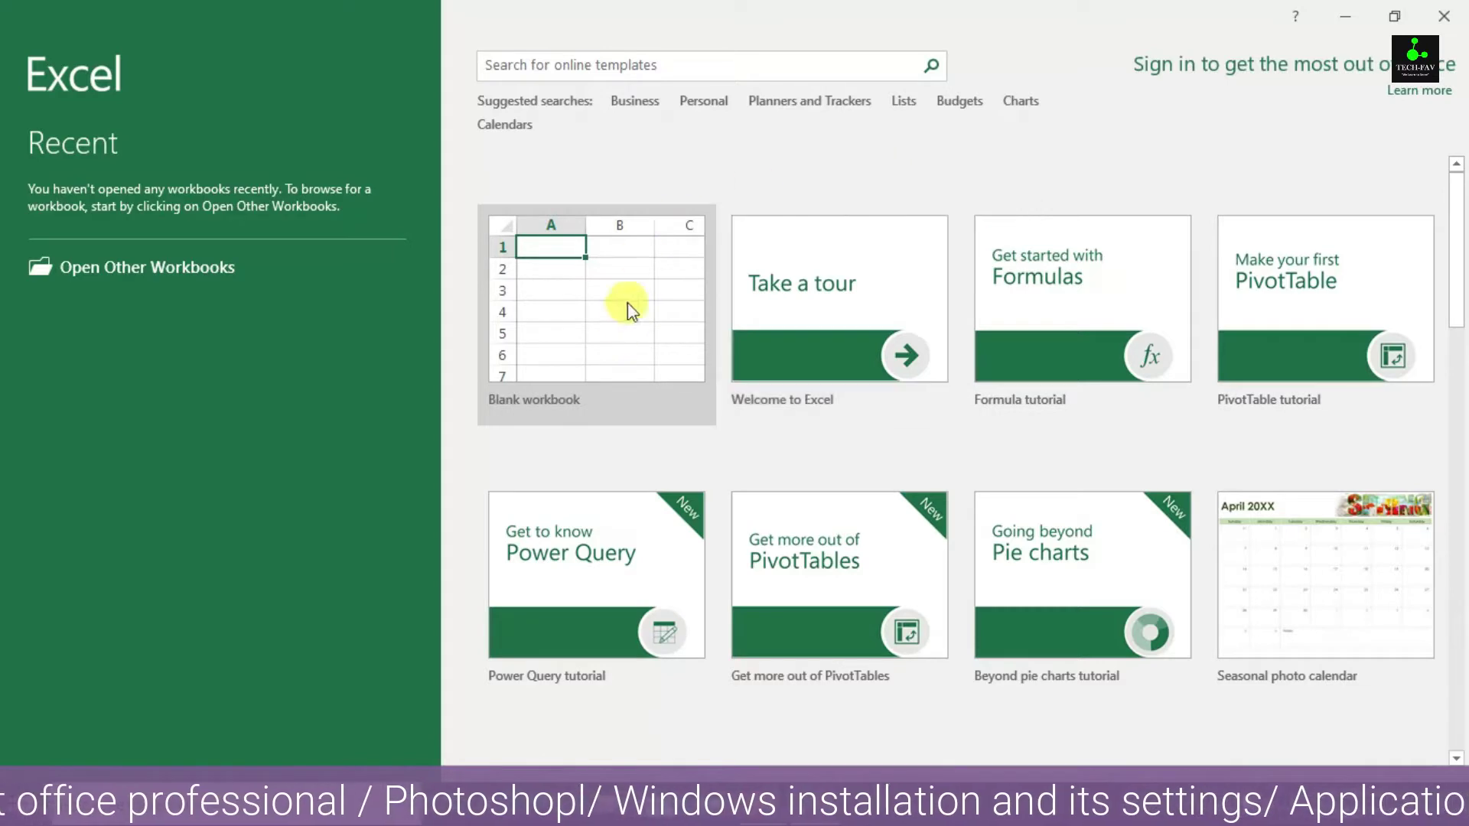
{"action": "left_click", "coordinate": [562, 342]}
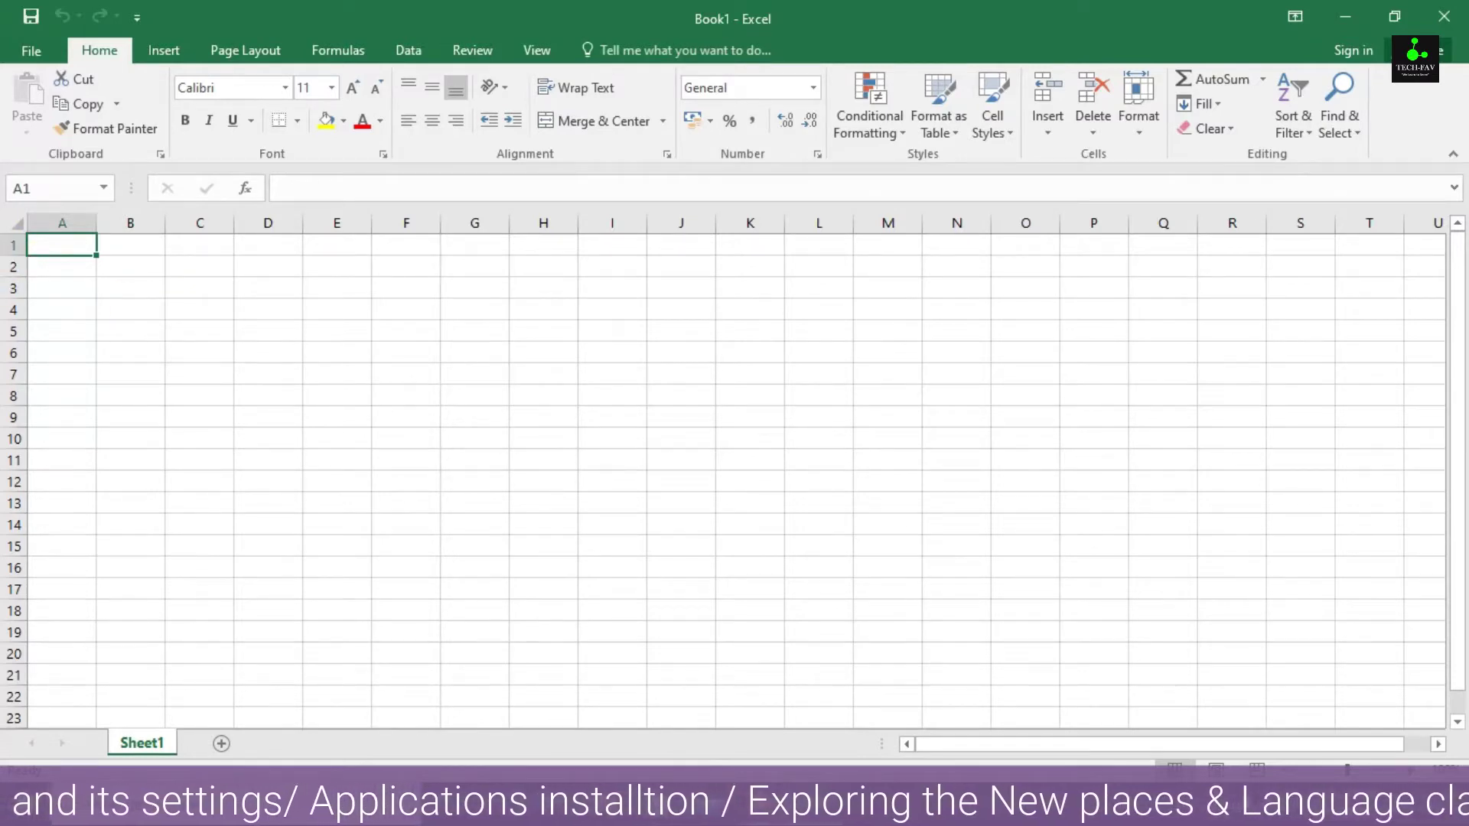
Select rows 1, 2 and 3 one after another and look through the numbered rows past row 100.
{"action": "left_click", "coordinate": [15, 247]}
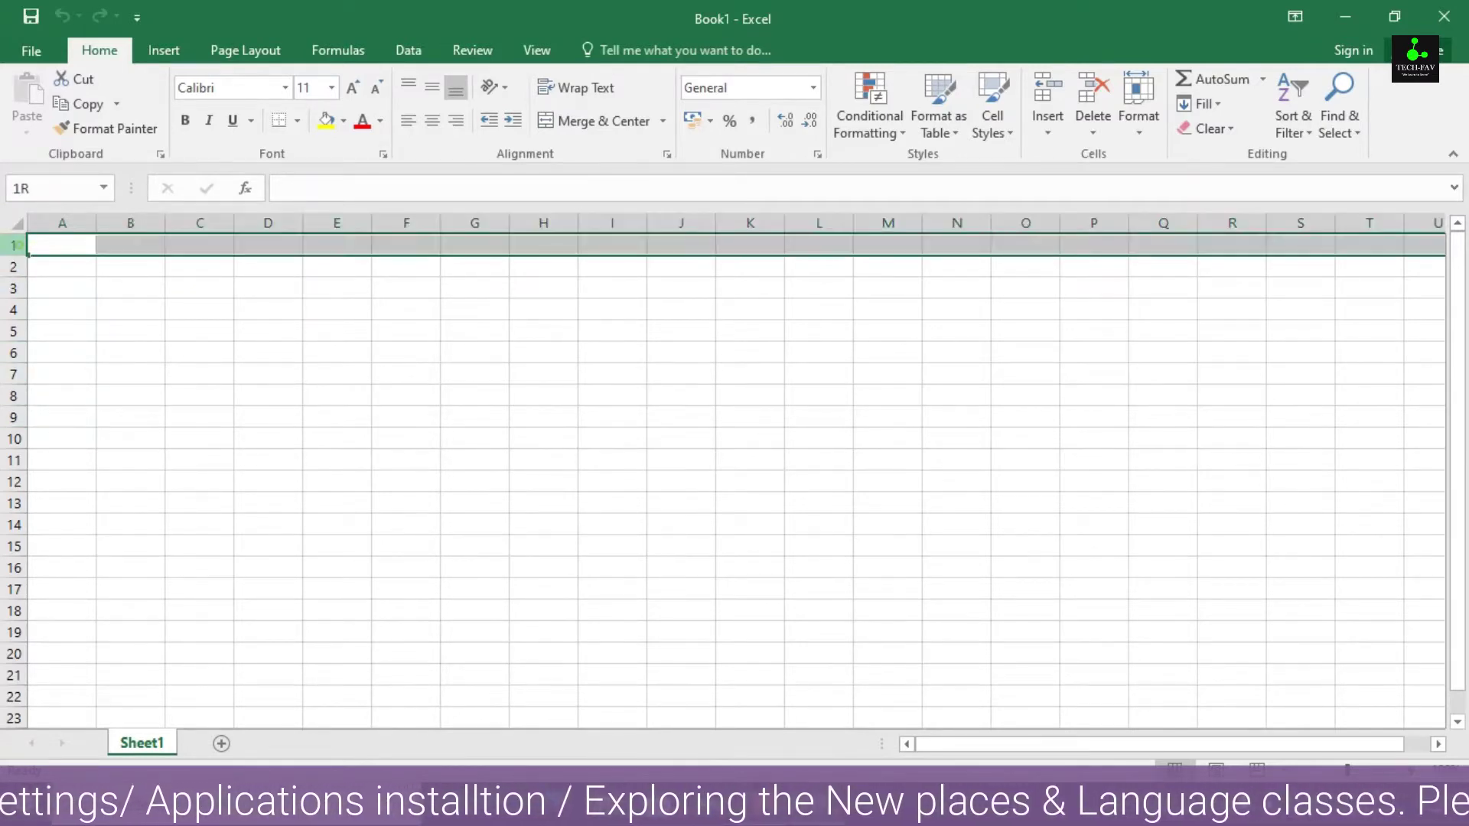
{"action": "left_click", "coordinate": [13, 266]}
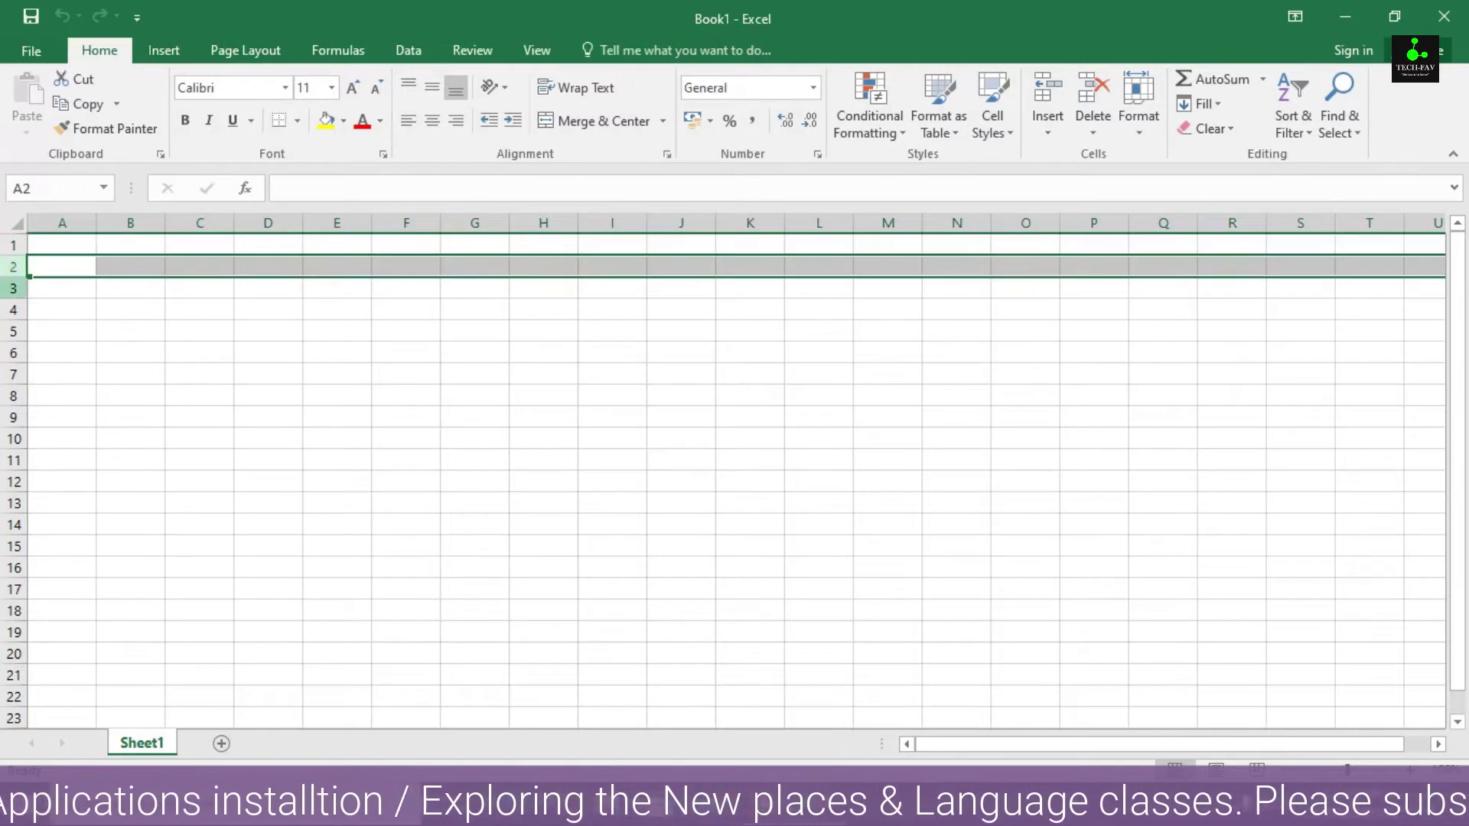
{"action": "left_click", "coordinate": [13, 288]}
{"action": "scroll", "coordinate": [19, 306], "scroll_direction": "down", "scroll_amount": 10}
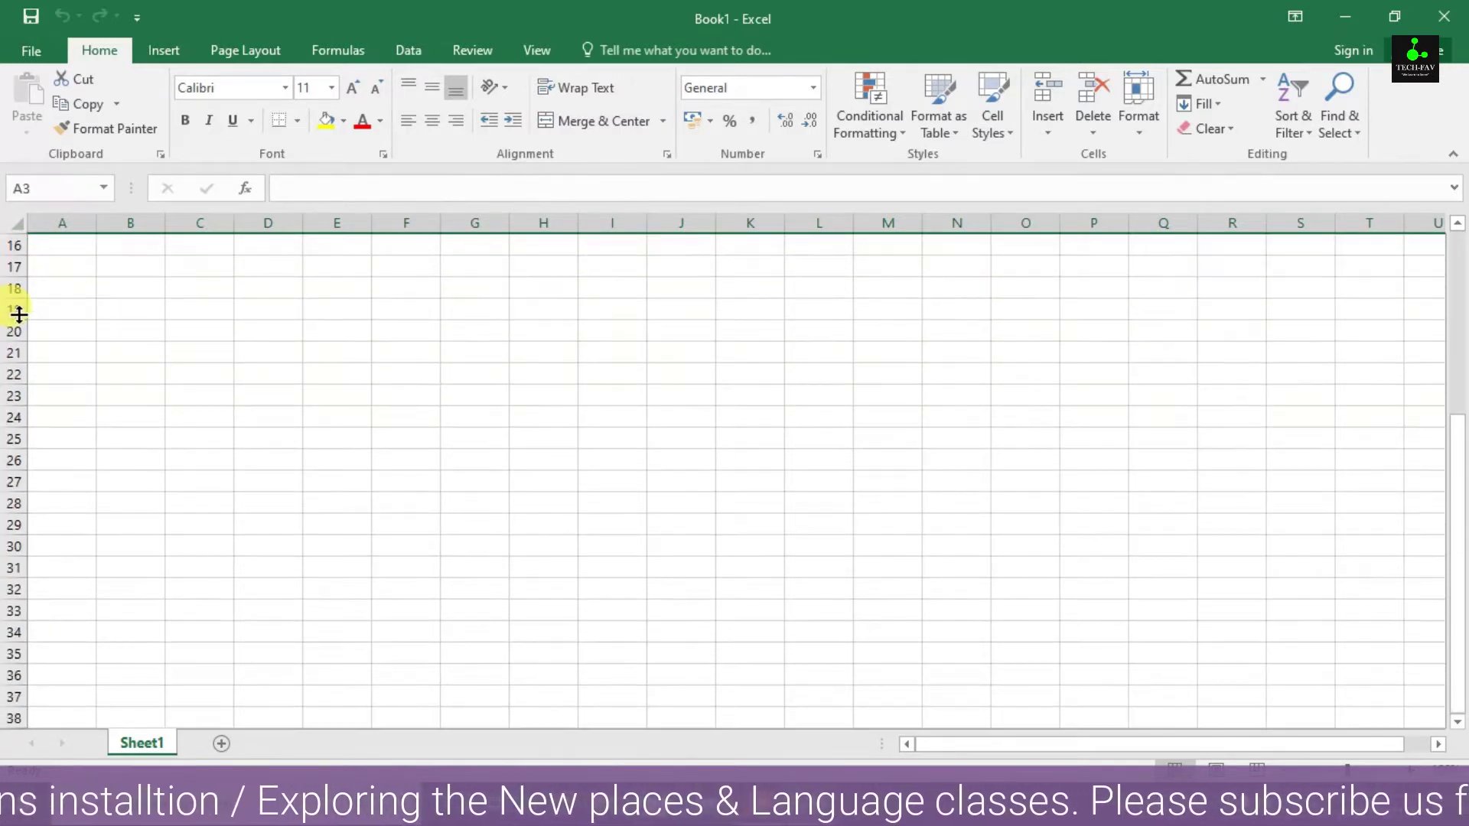
{"action": "scroll", "coordinate": [19, 314], "scroll_direction": "down", "scroll_amount": 3}
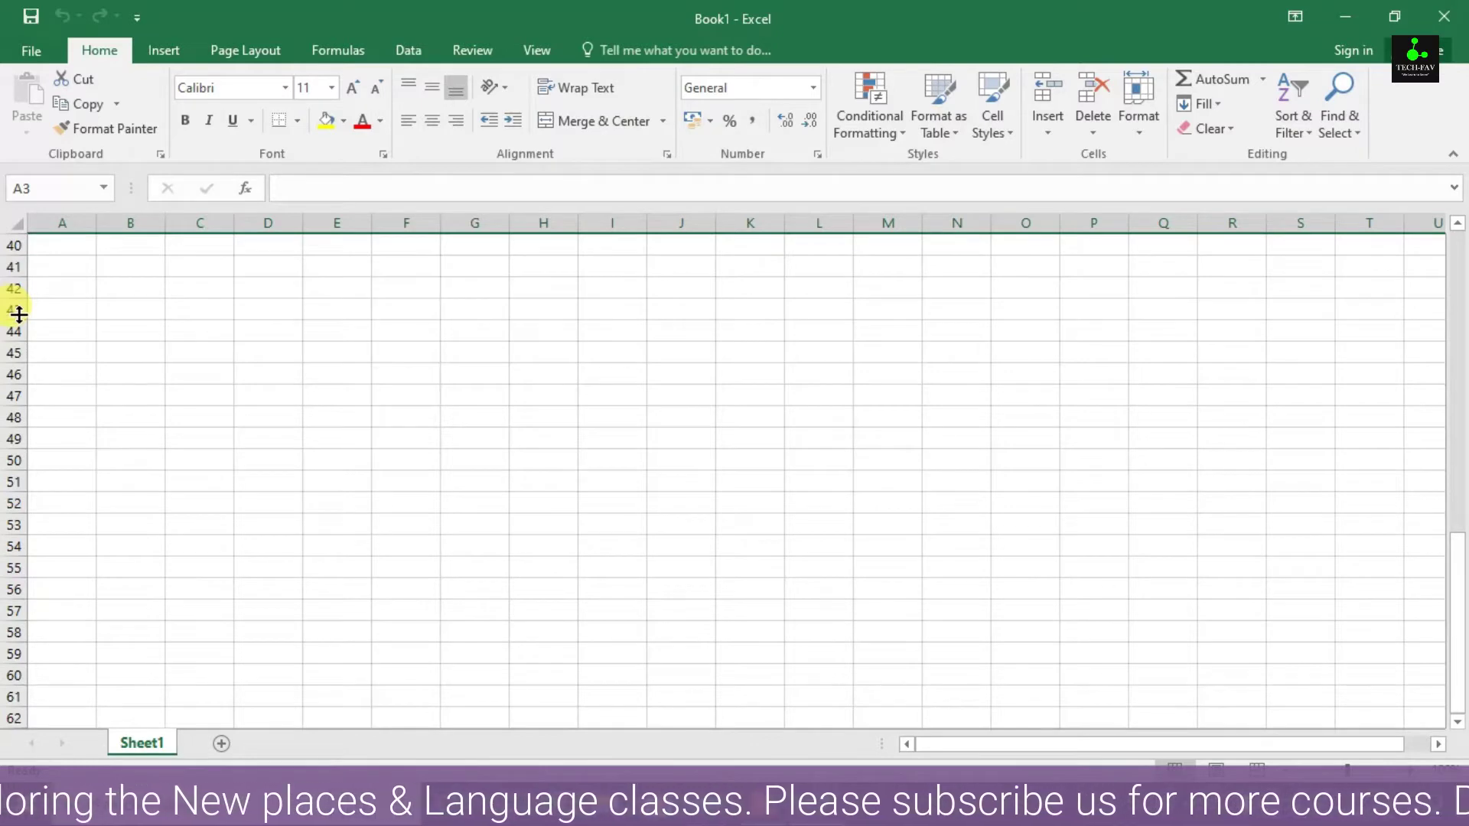
{"action": "scroll", "coordinate": [19, 314], "scroll_direction": "up", "scroll_amount": 3}
{"action": "scroll", "coordinate": [20, 314], "scroll_direction": "down", "scroll_amount": 7}
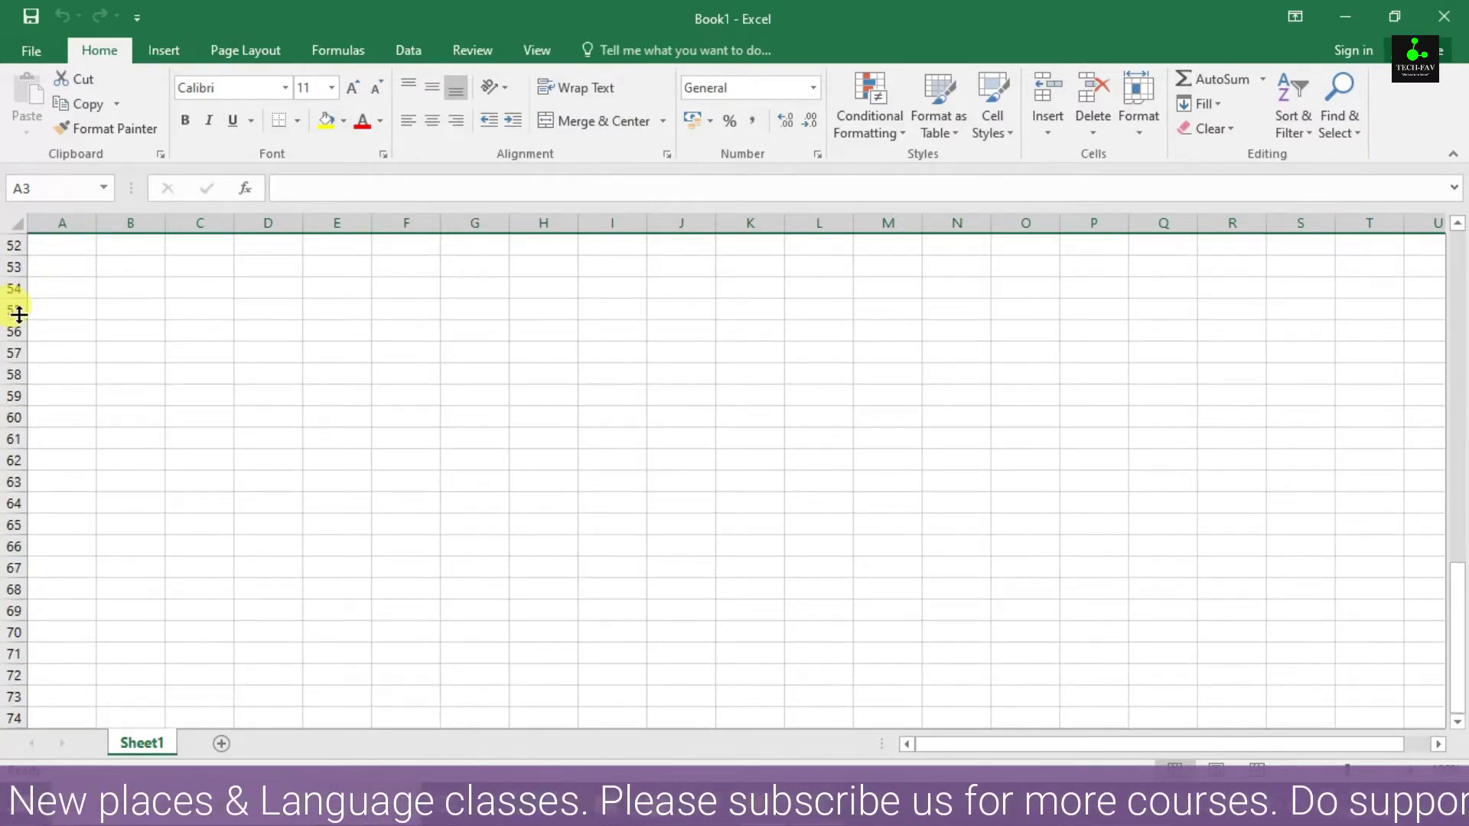
{"action": "scroll", "coordinate": [19, 313], "scroll_direction": "down", "scroll_amount": 11}
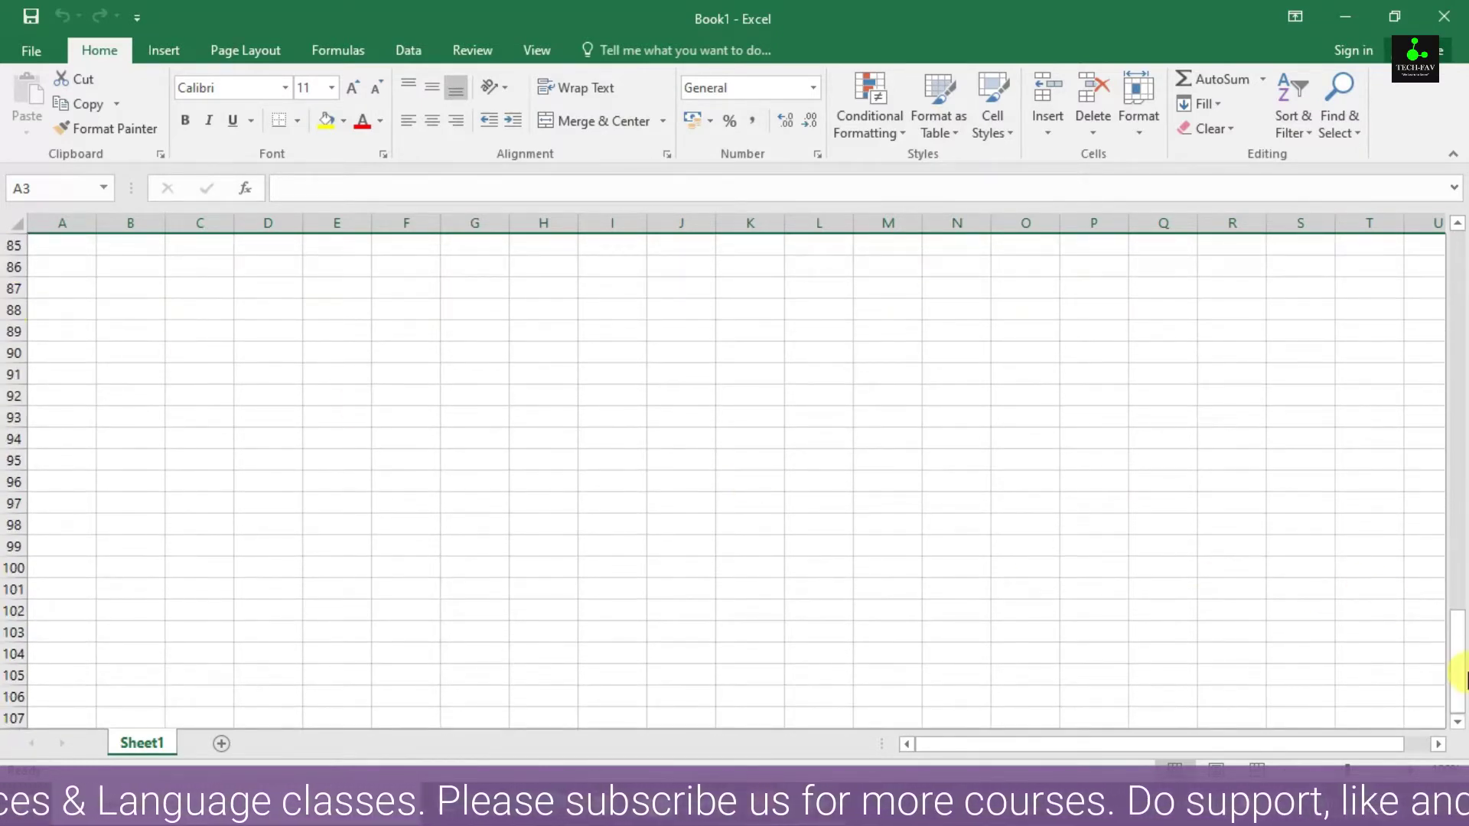
{"action": "left_click_drag", "start_coordinate": [1458, 673], "coordinate": [1458, 256]}
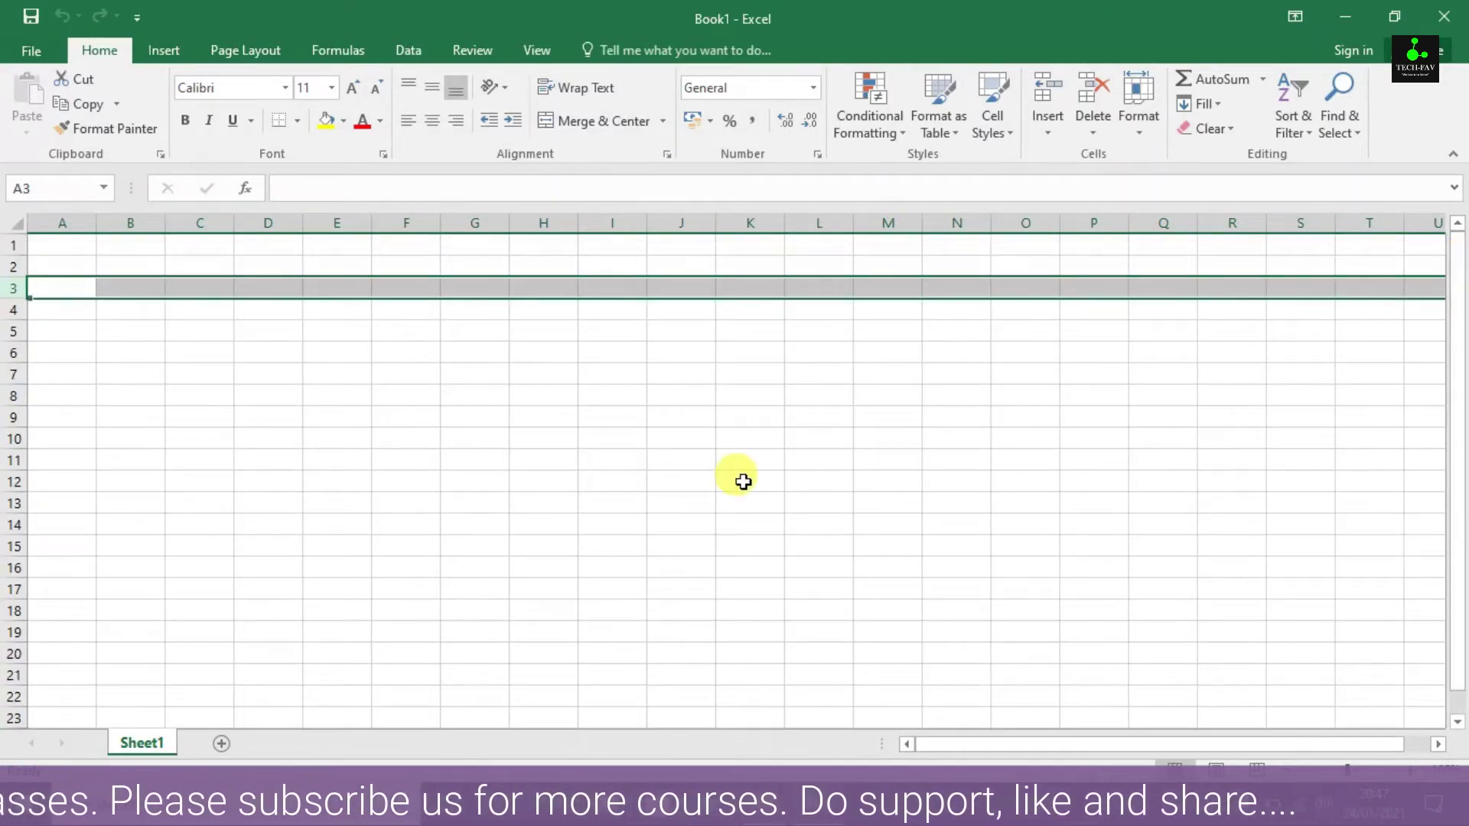
Select columns A through F one after another, followed by cells A1 and B3.
{"action": "left_click", "coordinate": [80, 221]}
{"action": "left_click", "coordinate": [142, 221]}
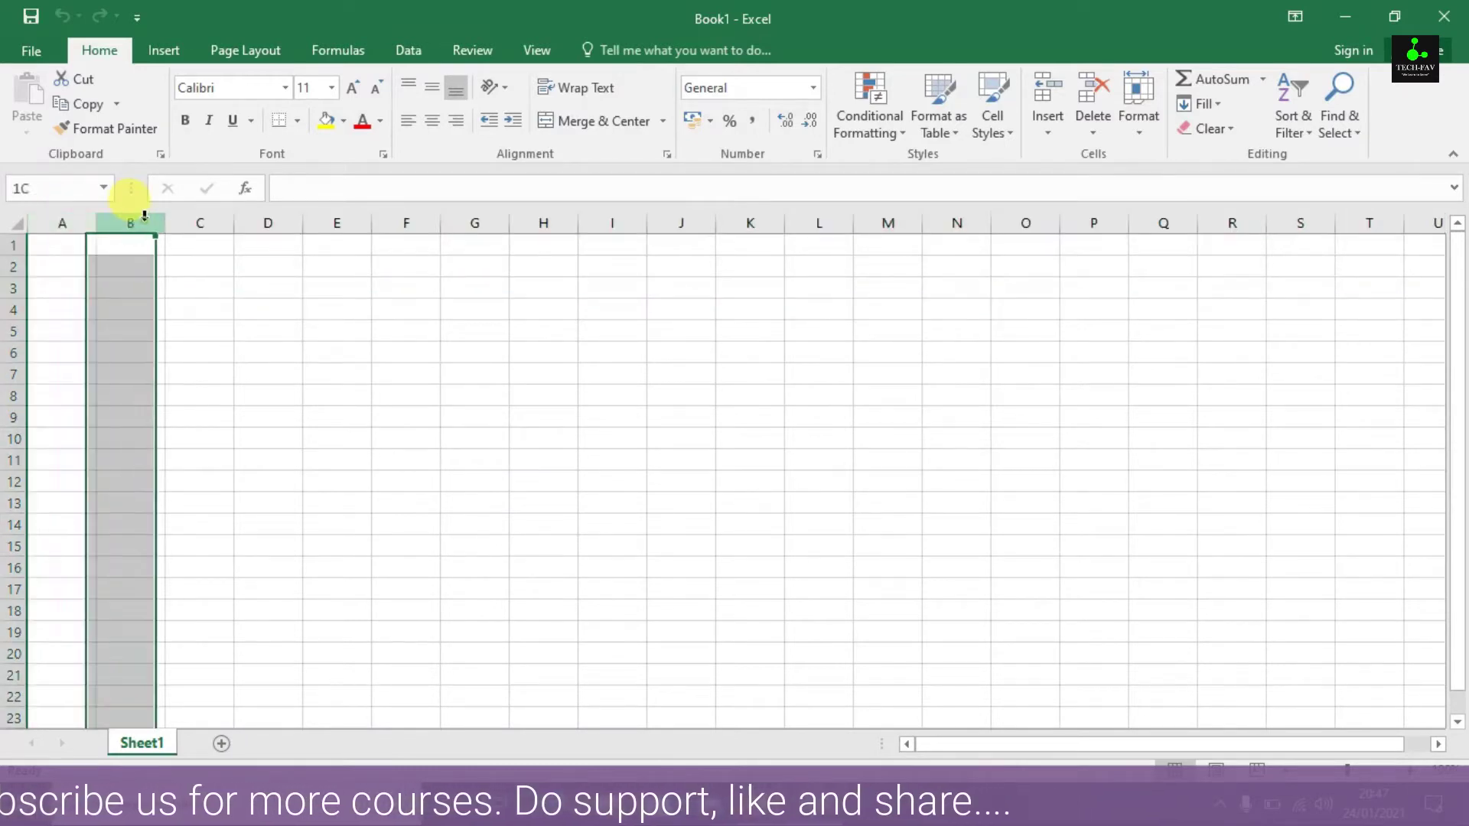
{"action": "left_click", "coordinate": [194, 221]}
{"action": "left_click", "coordinate": [264, 222]}
{"action": "left_click", "coordinate": [335, 224]}
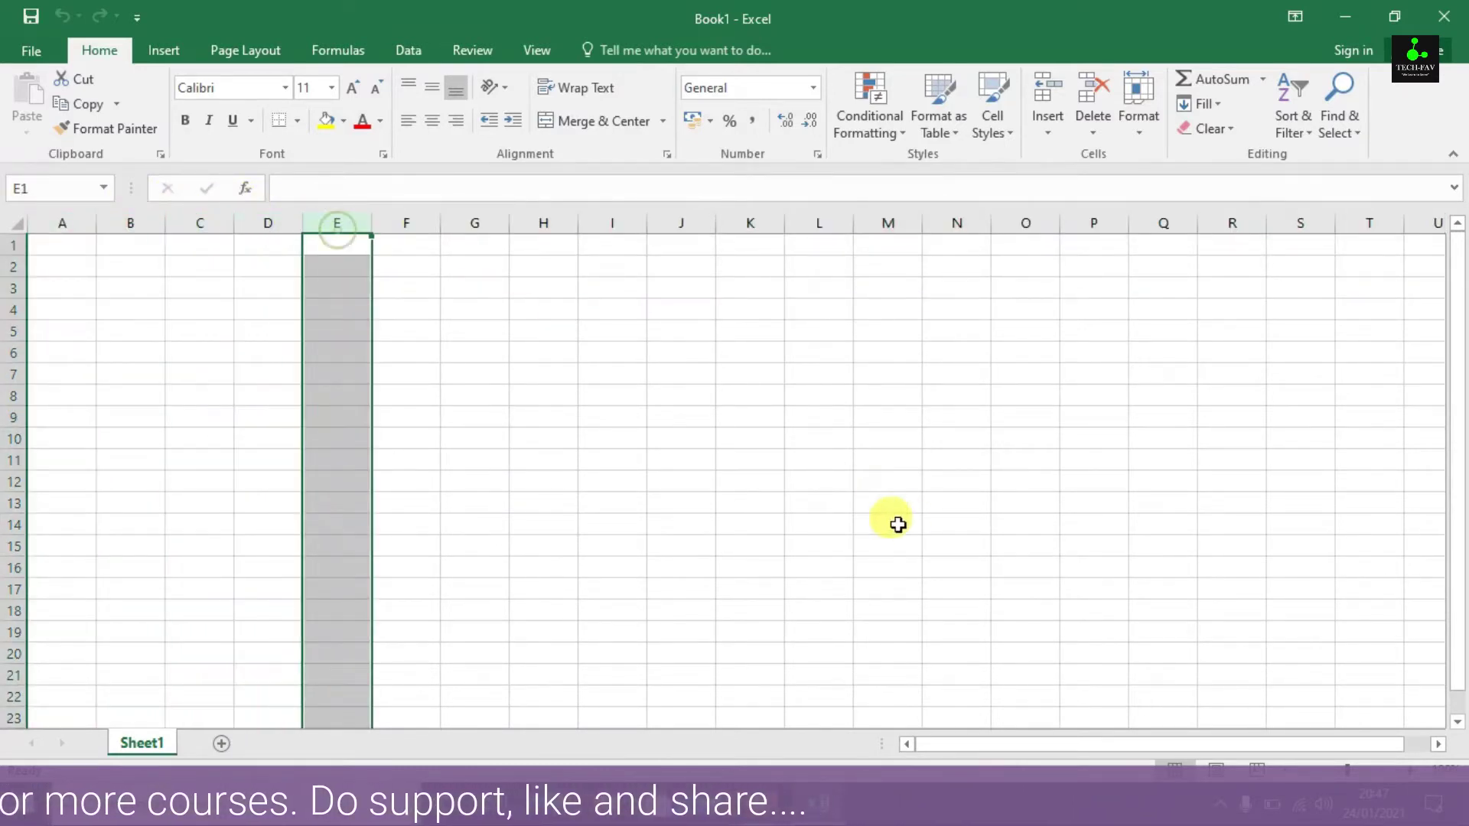
{"action": "left_click", "coordinate": [417, 230]}
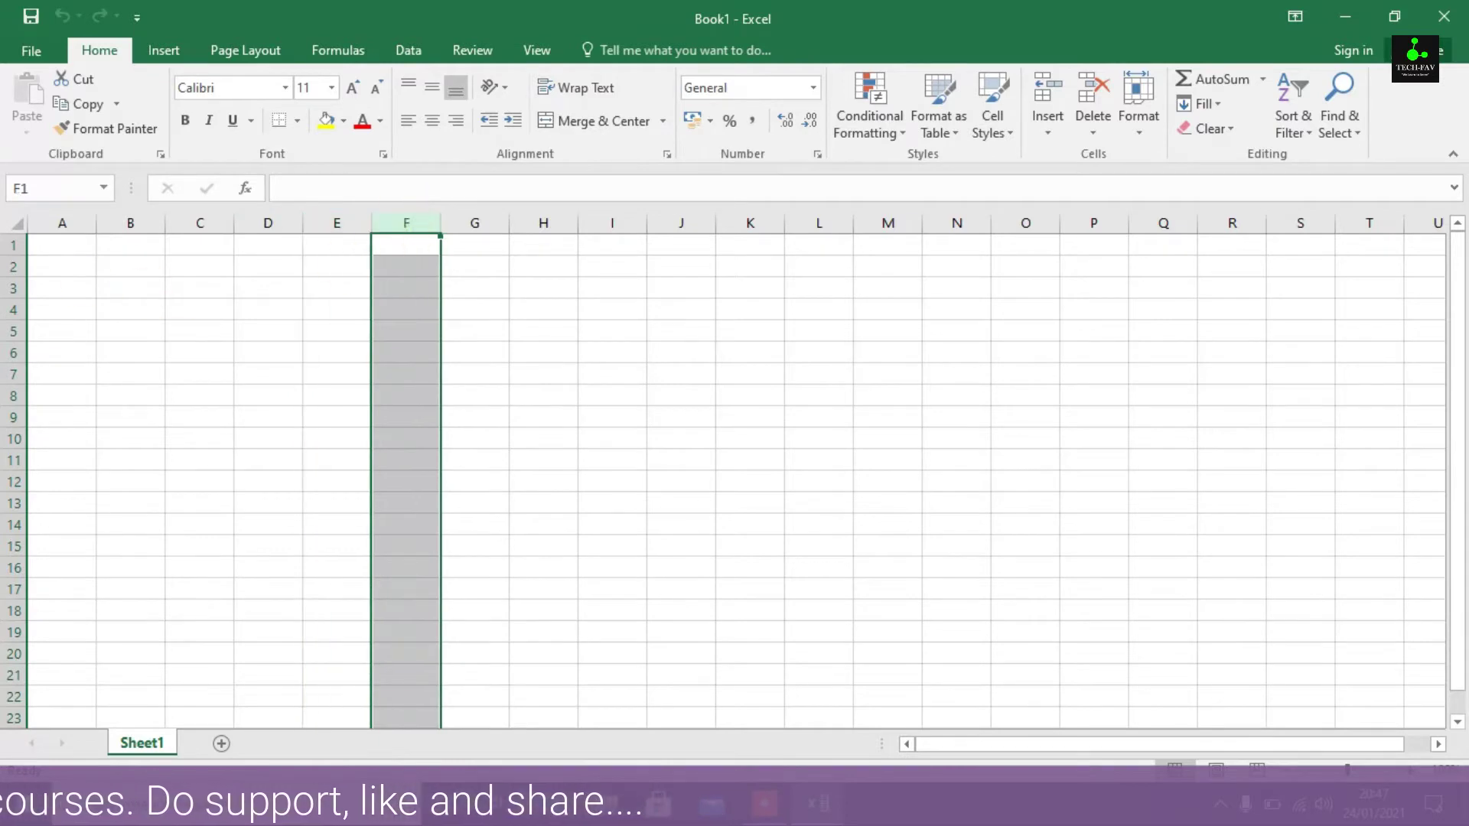
{"action": "left_click", "coordinate": [71, 248]}
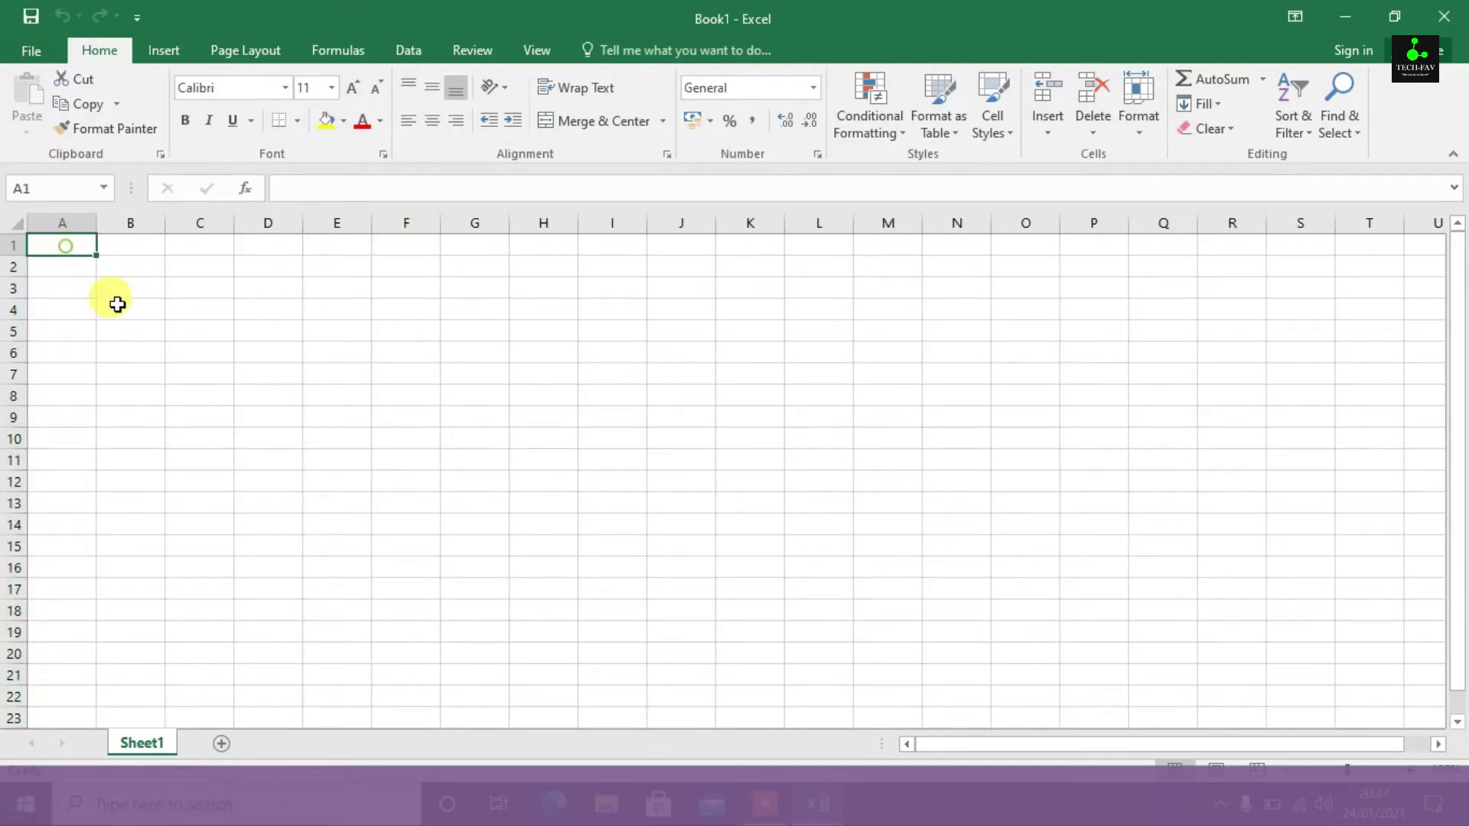
{"action": "left_click", "coordinate": [137, 288]}
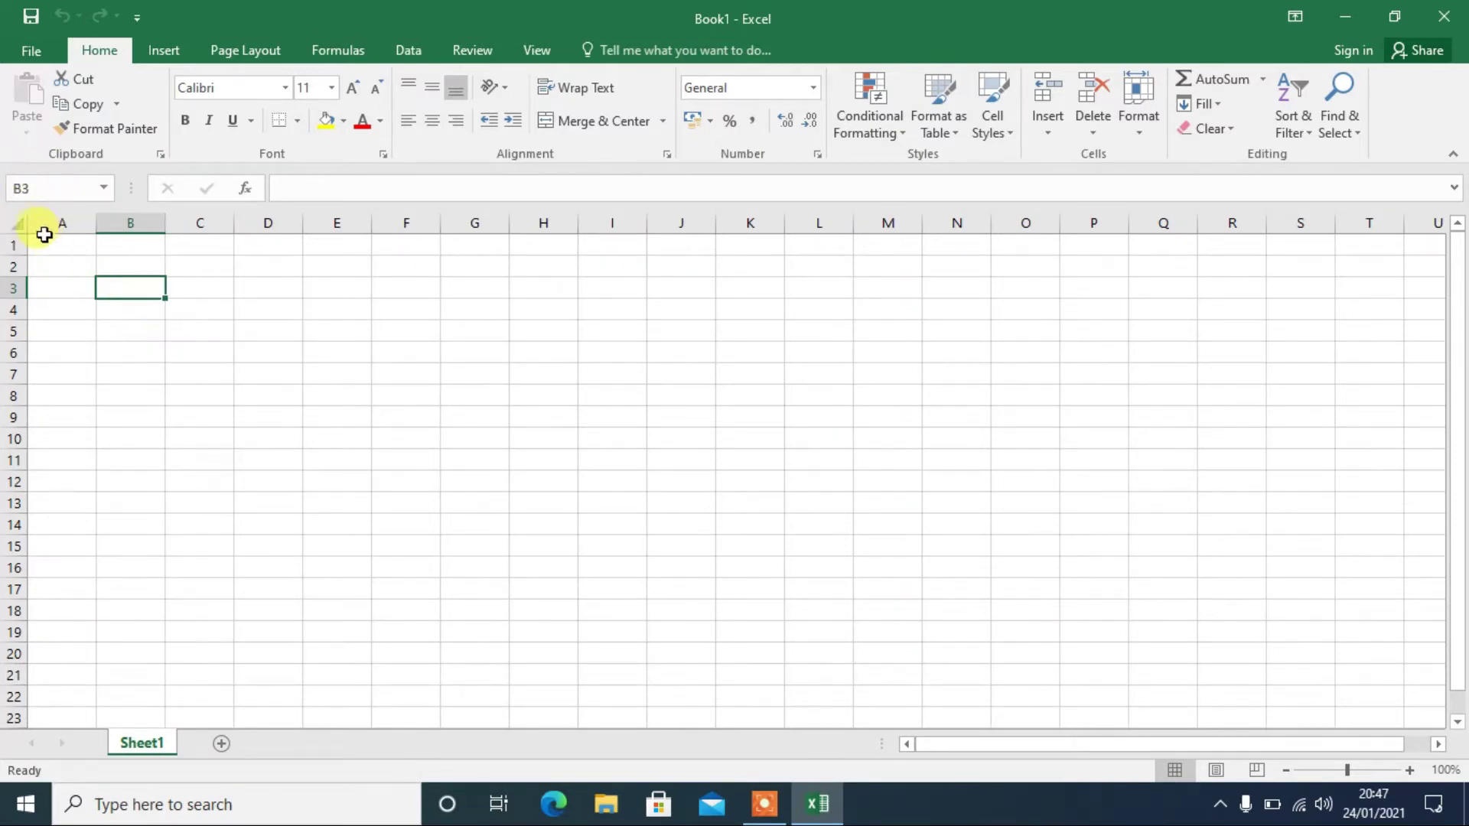
Go directly to cell A100 and on to cell A1000 by entering their cell references.
{"action": "left_click", "coordinate": [20, 183]}
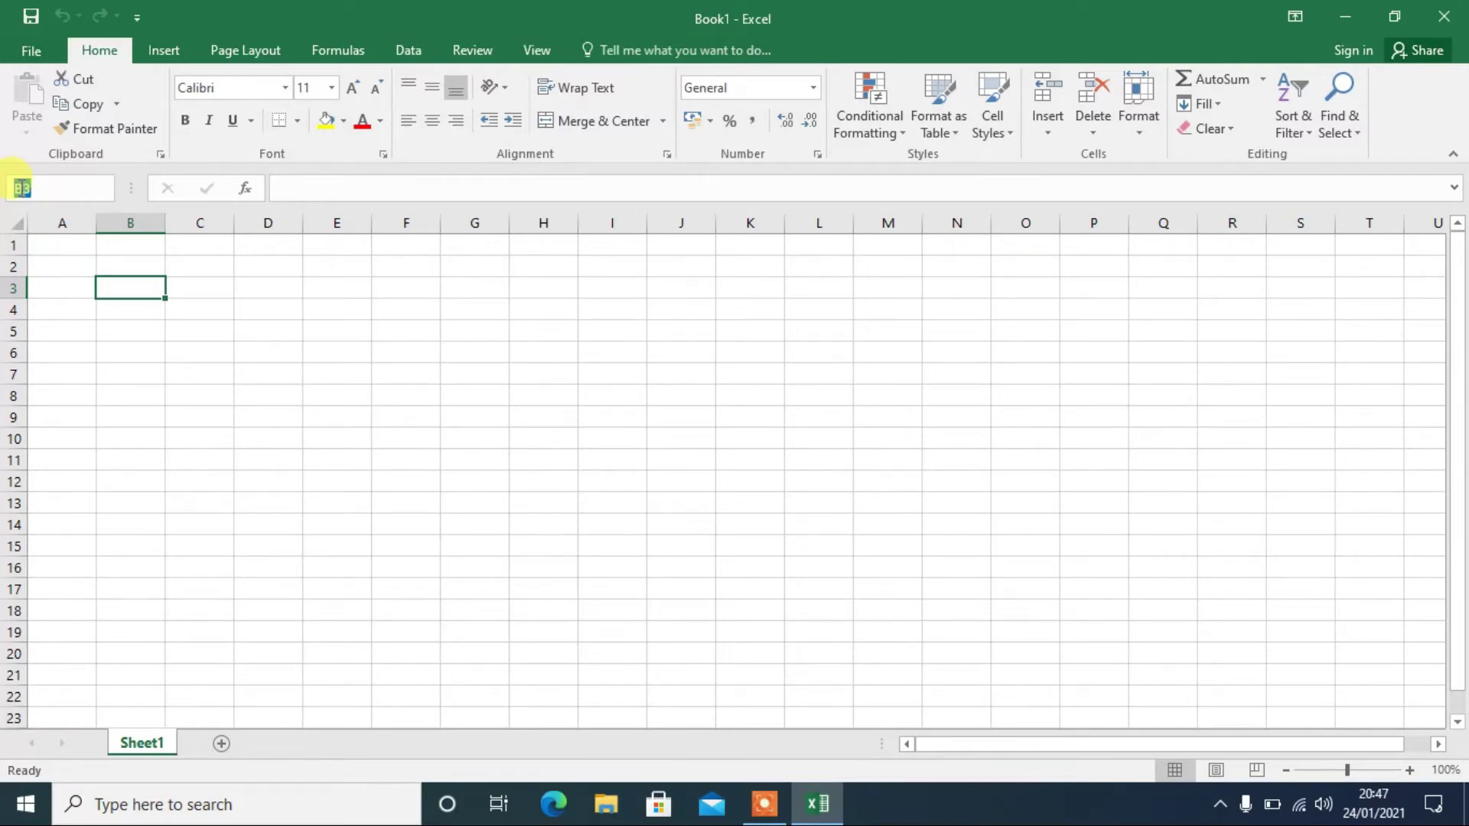
{"action": "type", "text": "A100"}
{"action": "key", "text": "Return"}
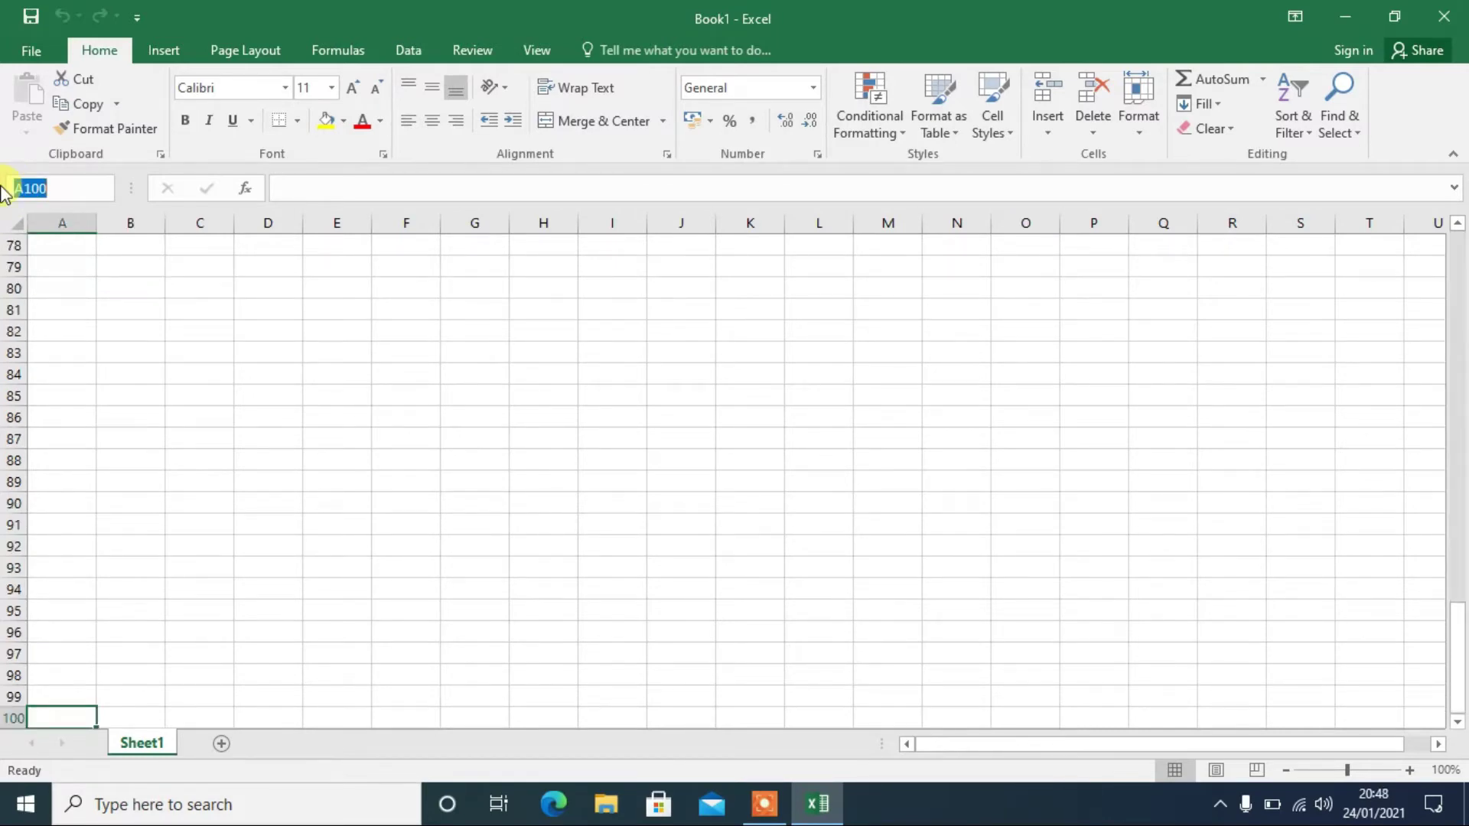
{"action": "type", "text": "a"}
{"action": "key", "text": "Return"}
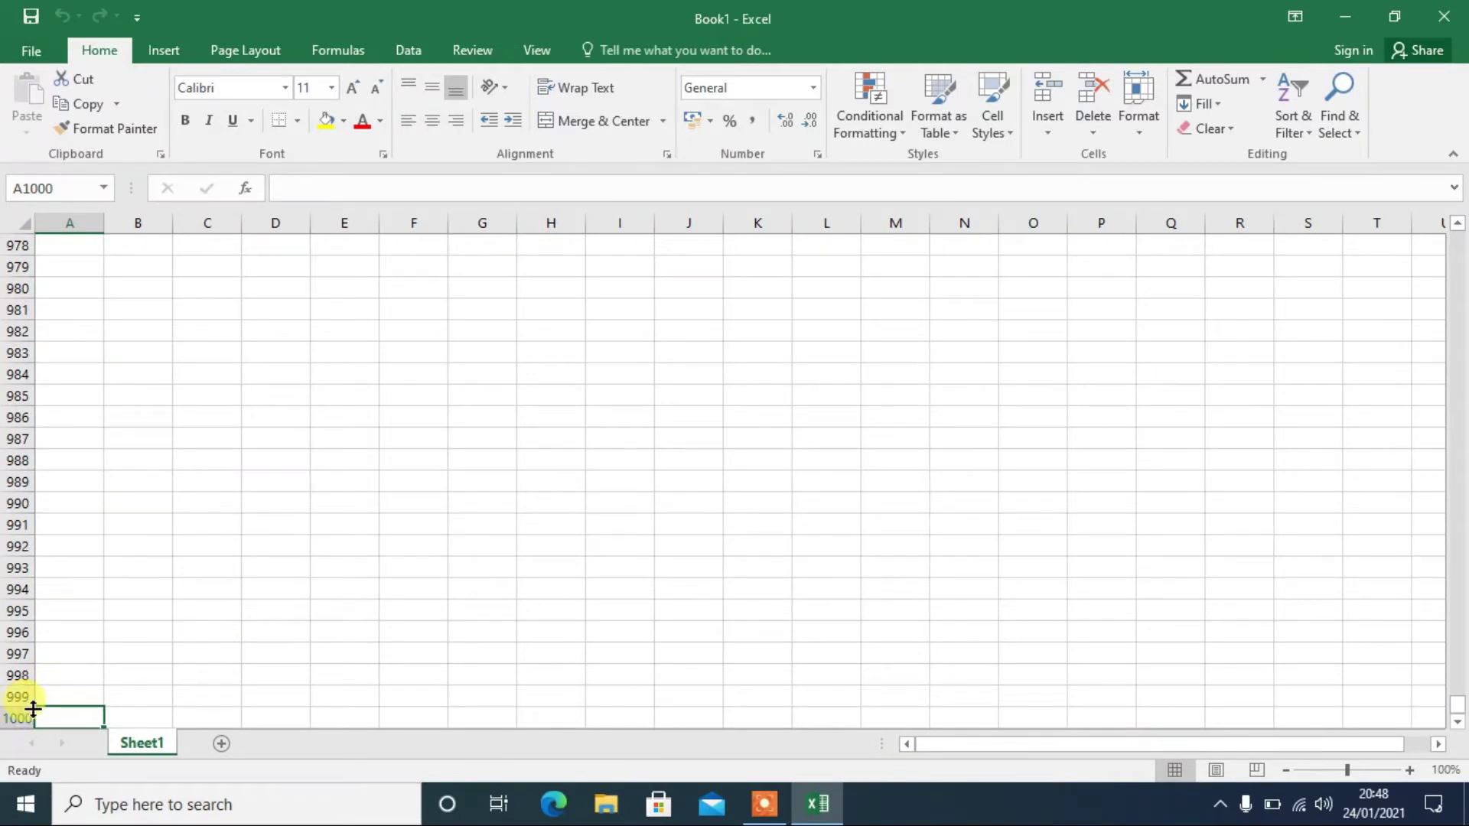
Return to cell A1 by entering its cell reference.
{"action": "left_click_drag", "start_coordinate": [79, 187], "coordinate": [26, 188]}
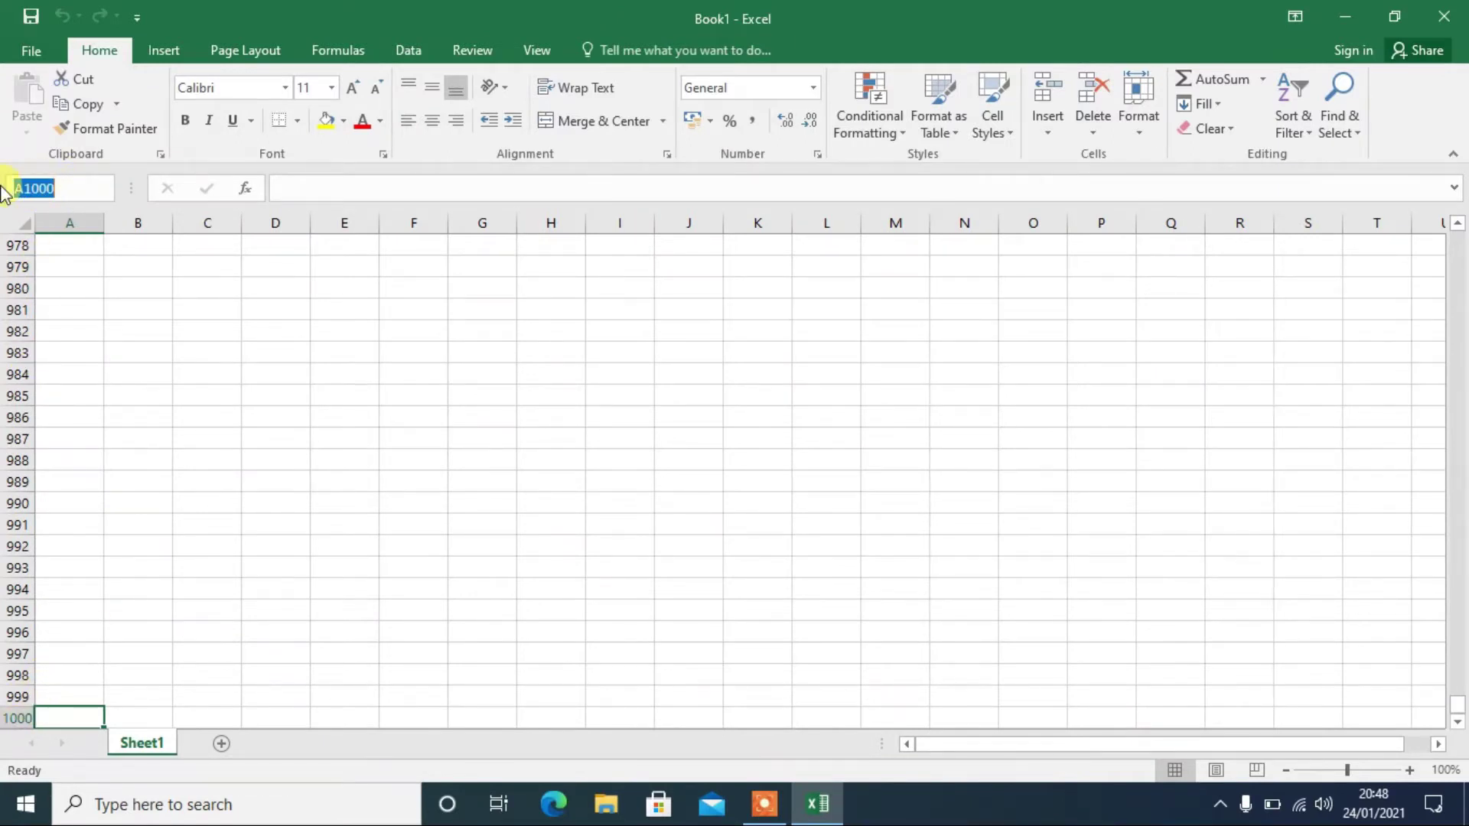
{"action": "type", "text": "a1"}
{"action": "key", "text": "Return"}
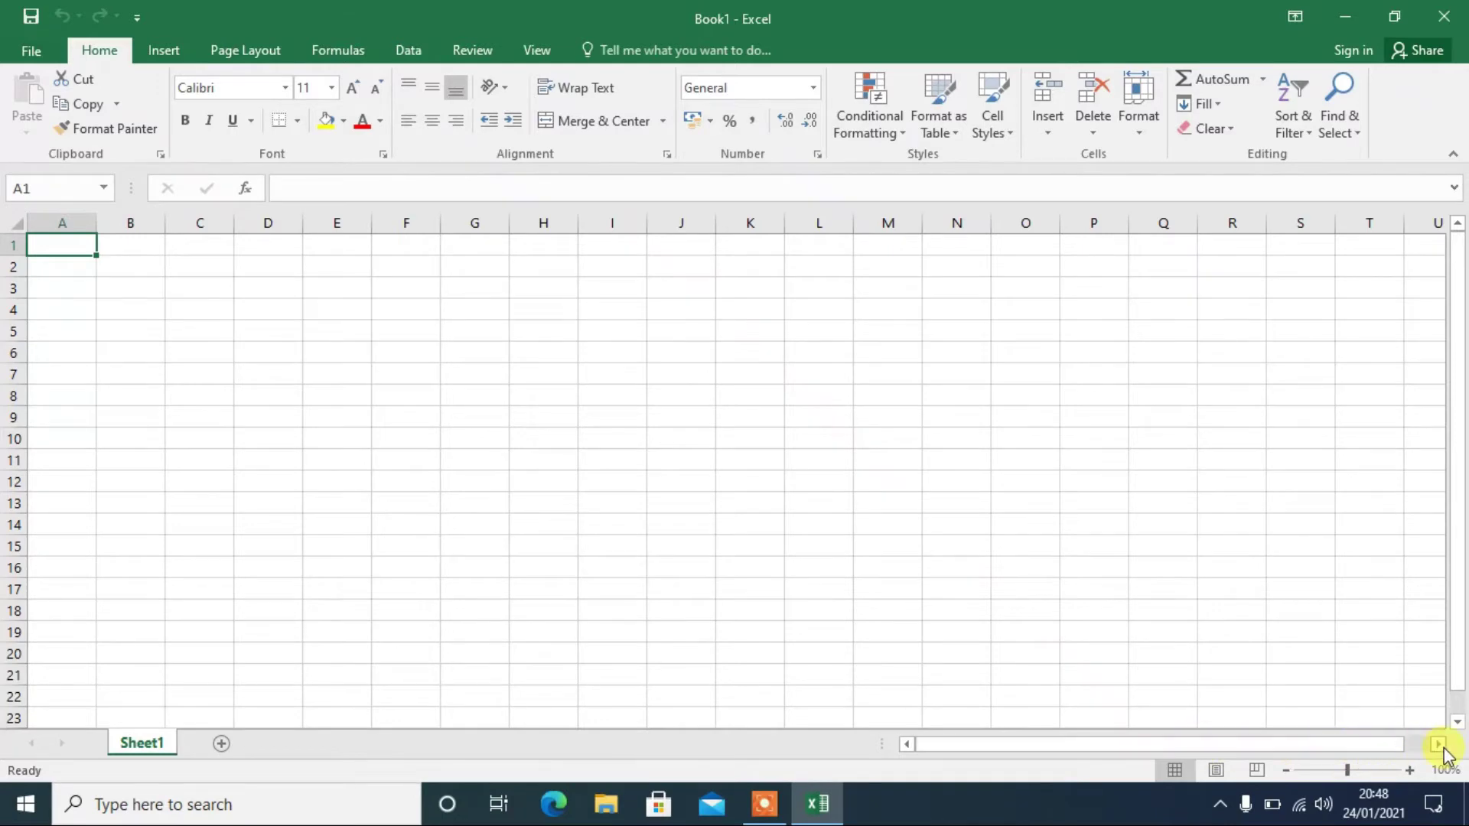
Look through the column headings beyond column Z and return to column A.
{"action": "left_click_drag", "start_coordinate": [1440, 752], "coordinate": [1439, 752]}
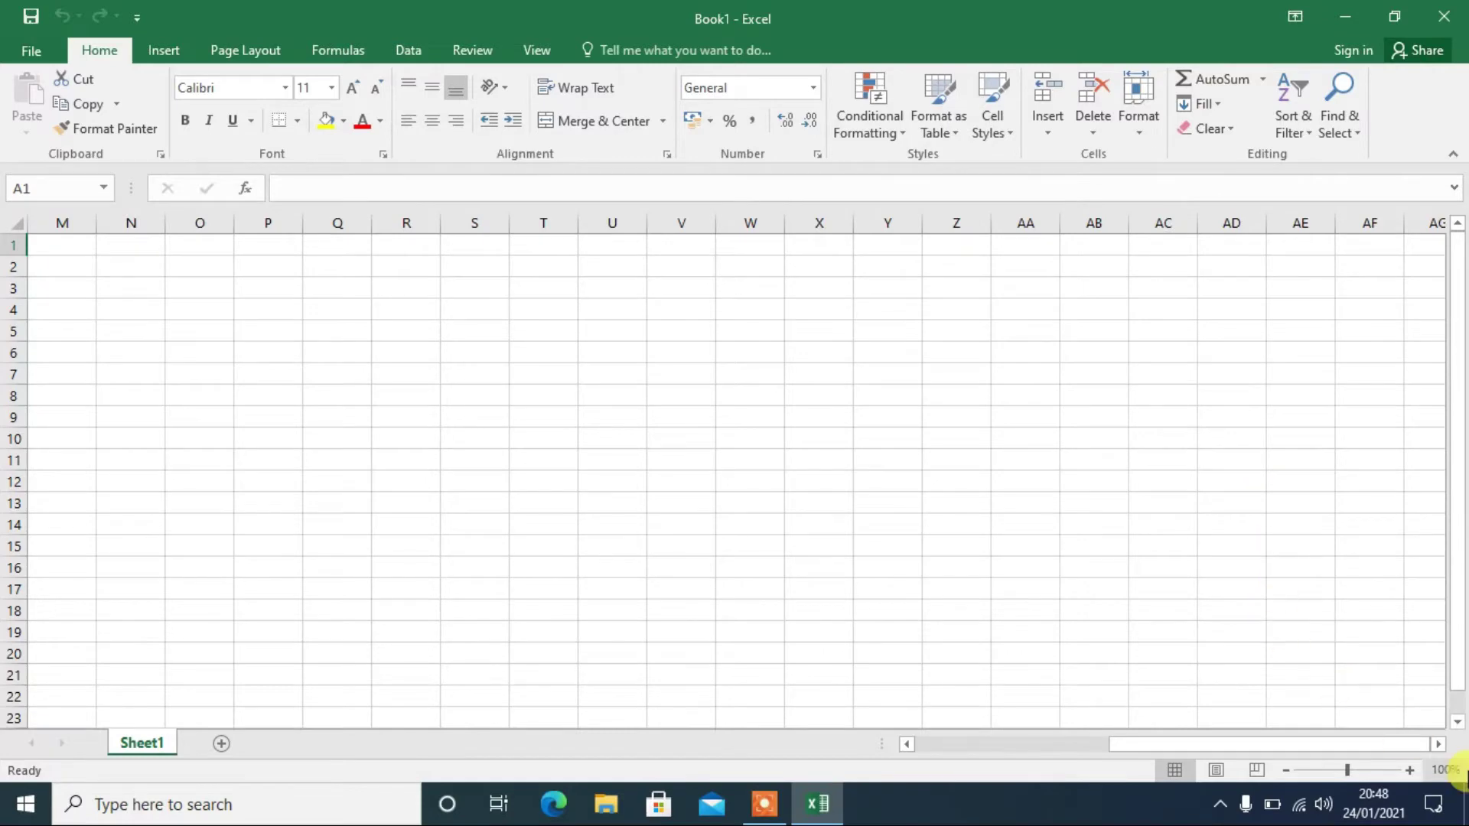
{"action": "double_click", "coordinate": [1440, 747]}
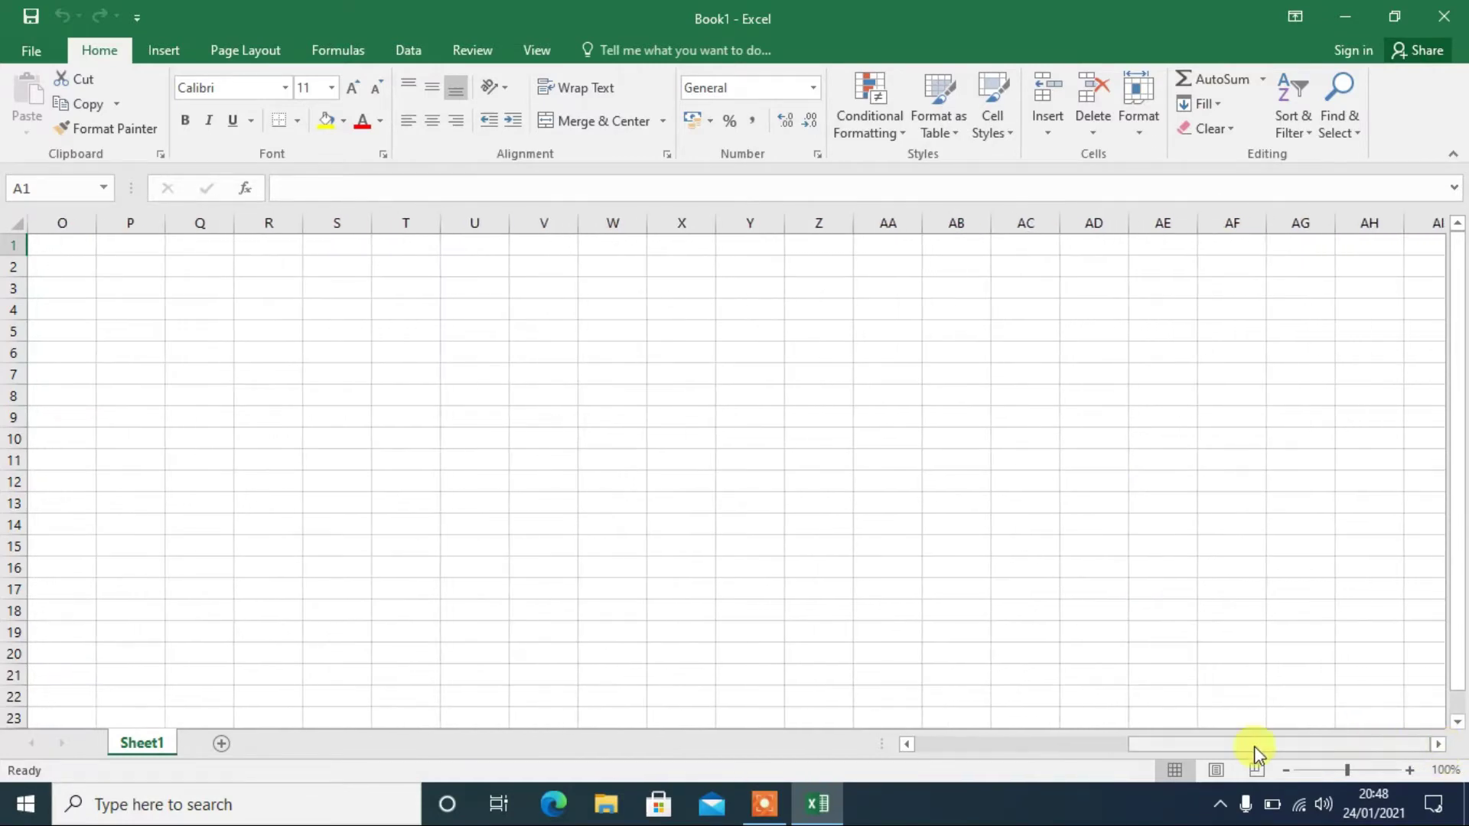
{"action": "left_click_drag", "start_coordinate": [1334, 744], "coordinate": [1071, 738]}
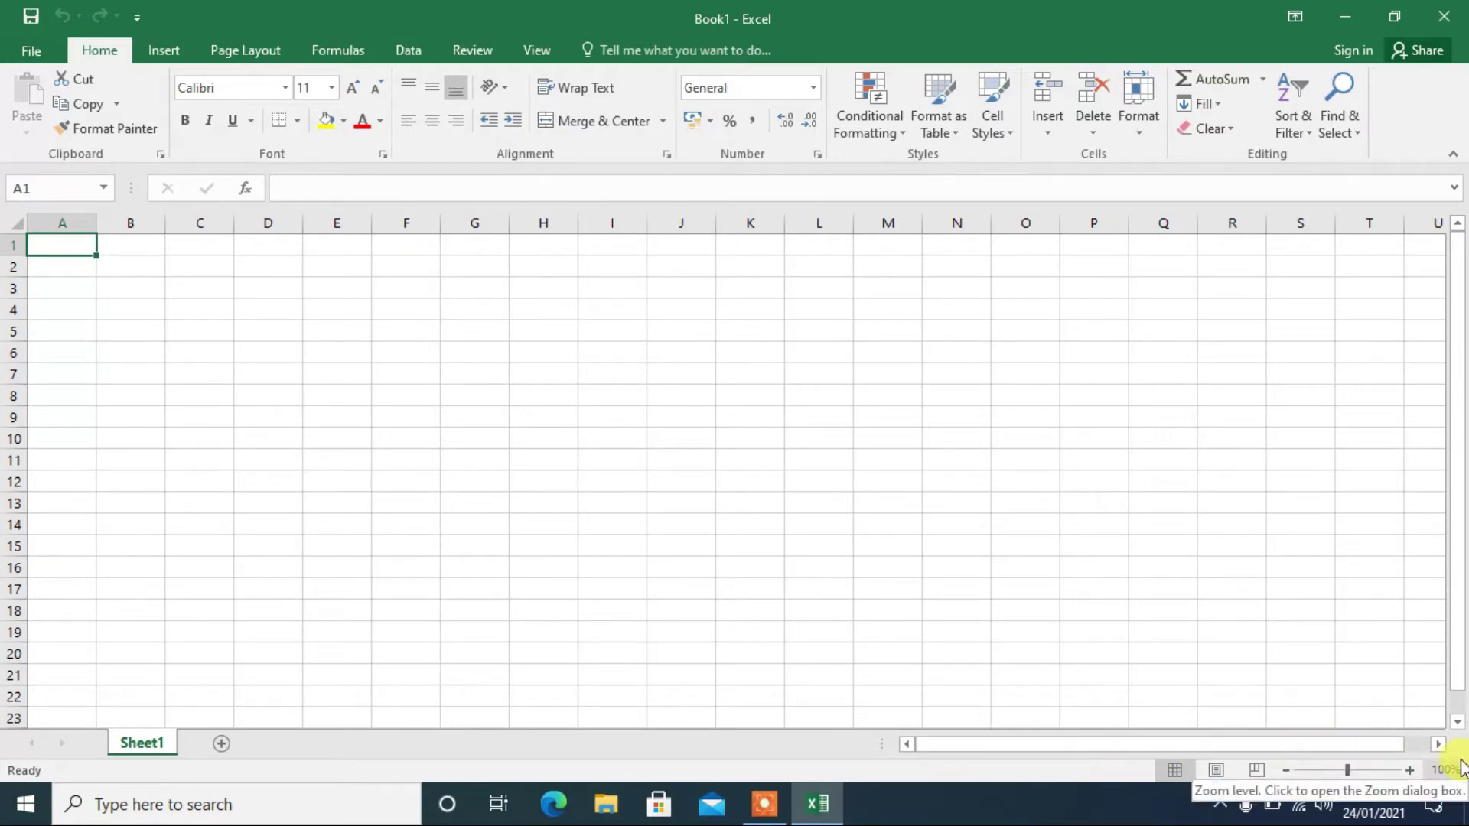
Increase the worksheet zoom to 120%.
{"action": "left_click", "coordinate": [1408, 771]}
{"action": "left_click", "coordinate": [1407, 771]}
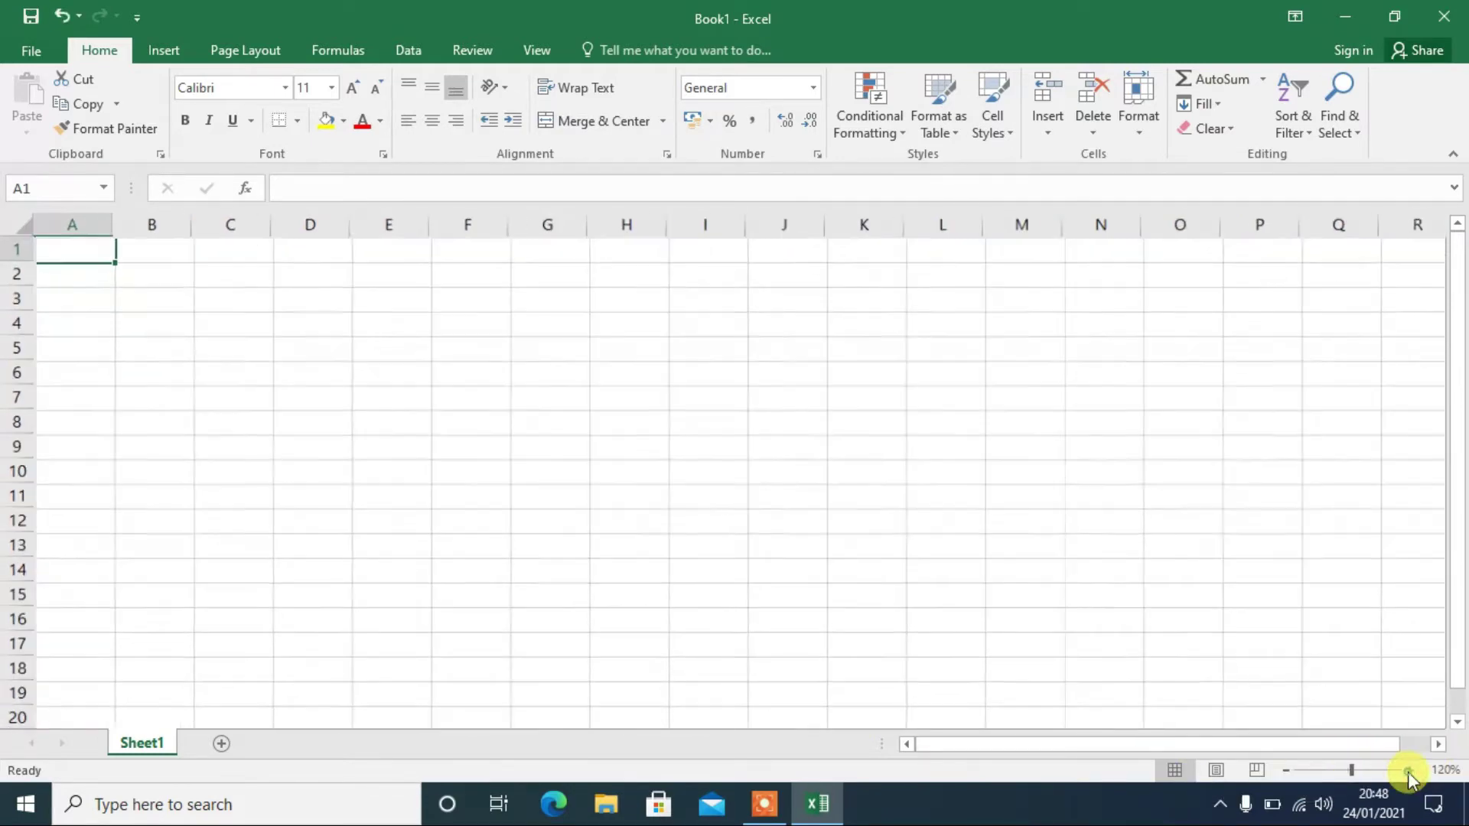
Zoom the worksheet in to 140% and back out to 100%.
{"action": "left_click", "coordinate": [1408, 771]}
{"action": "left_click", "coordinate": [1408, 771]}
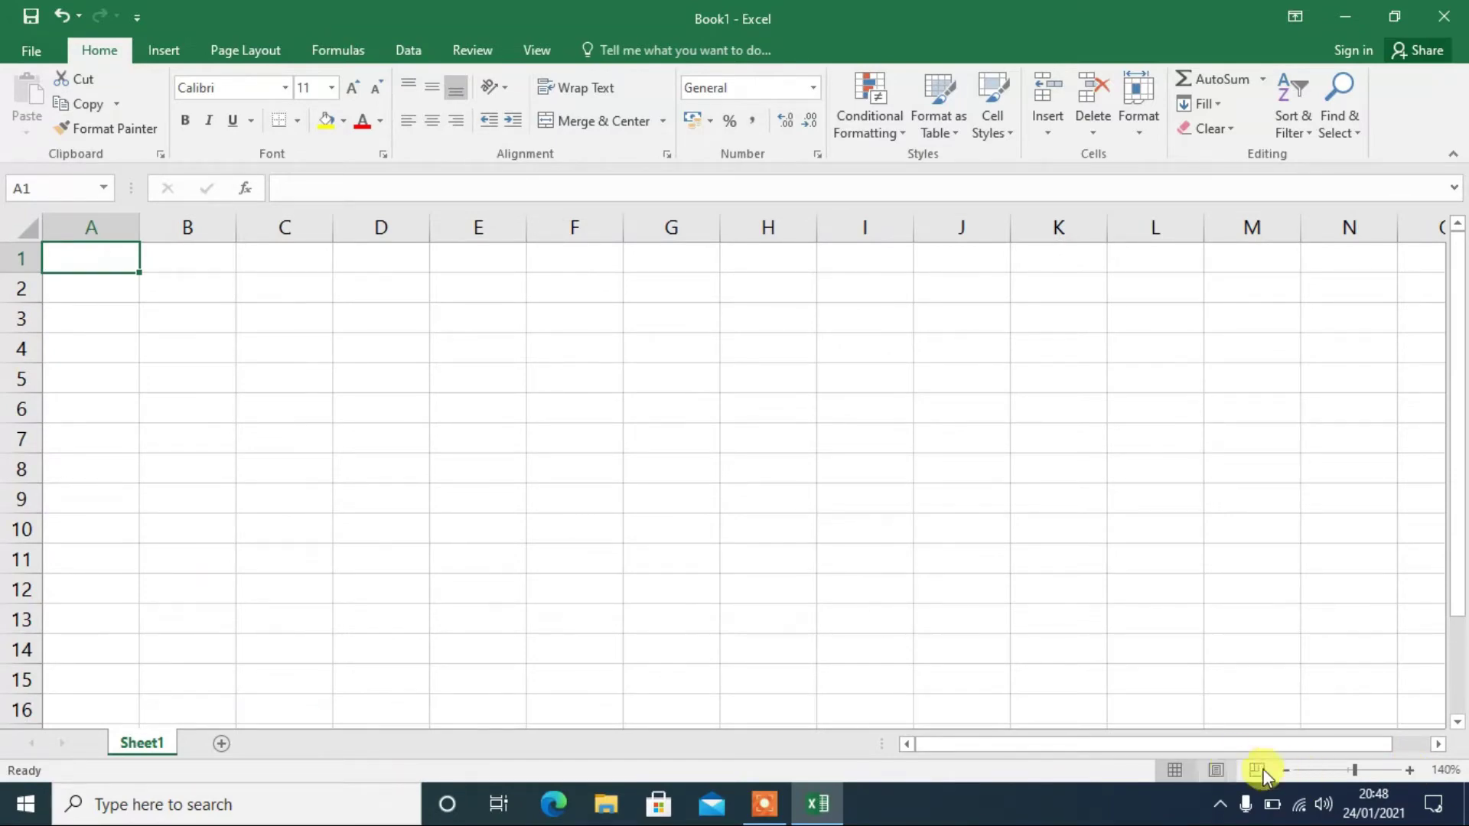
{"action": "left_click", "coordinate": [1288, 768]}
{"action": "left_click", "coordinate": [1288, 768]}
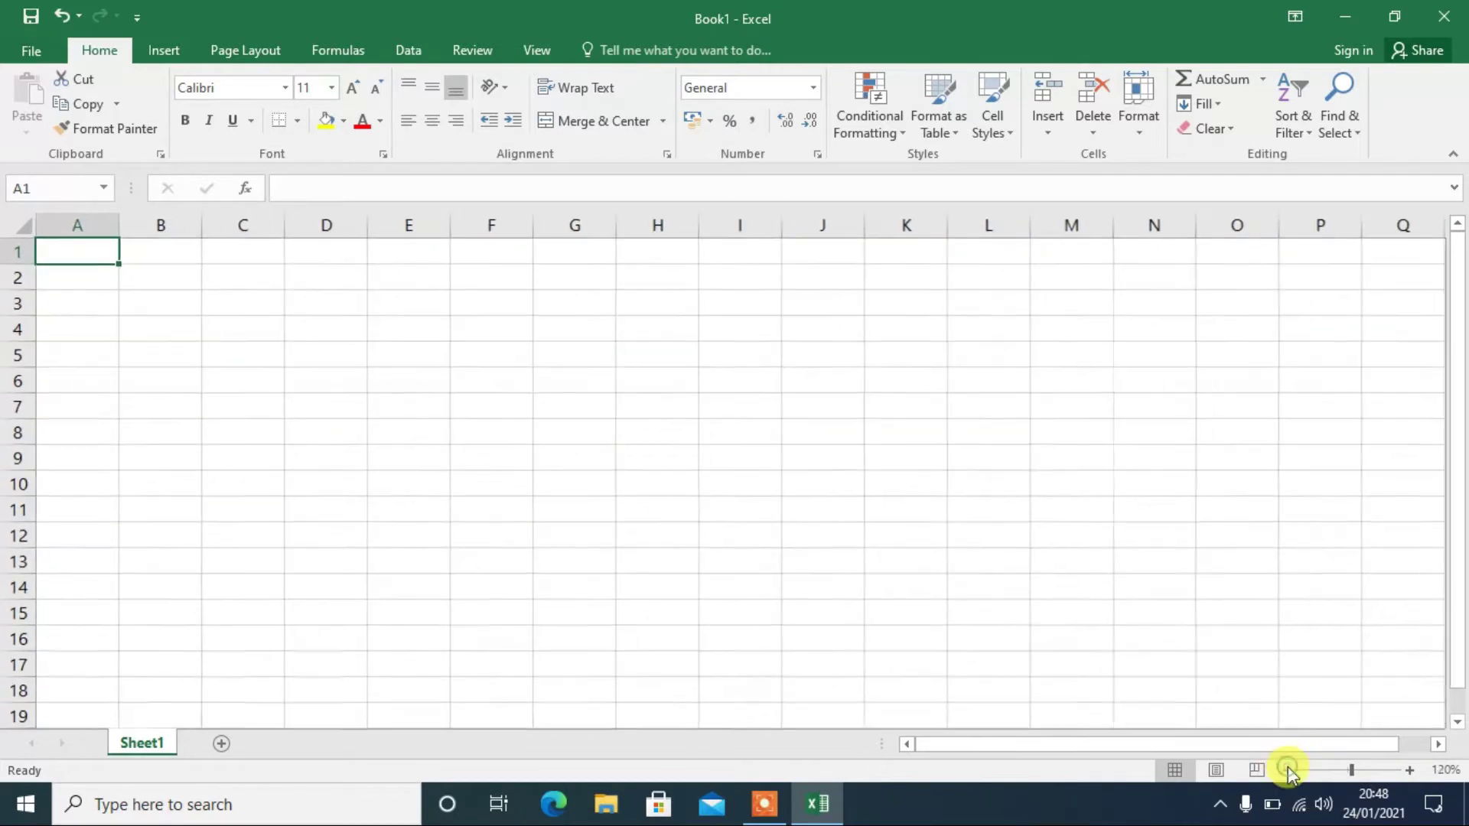
{"action": "left_click", "coordinate": [1288, 768]}
{"action": "left_click", "coordinate": [1287, 768]}
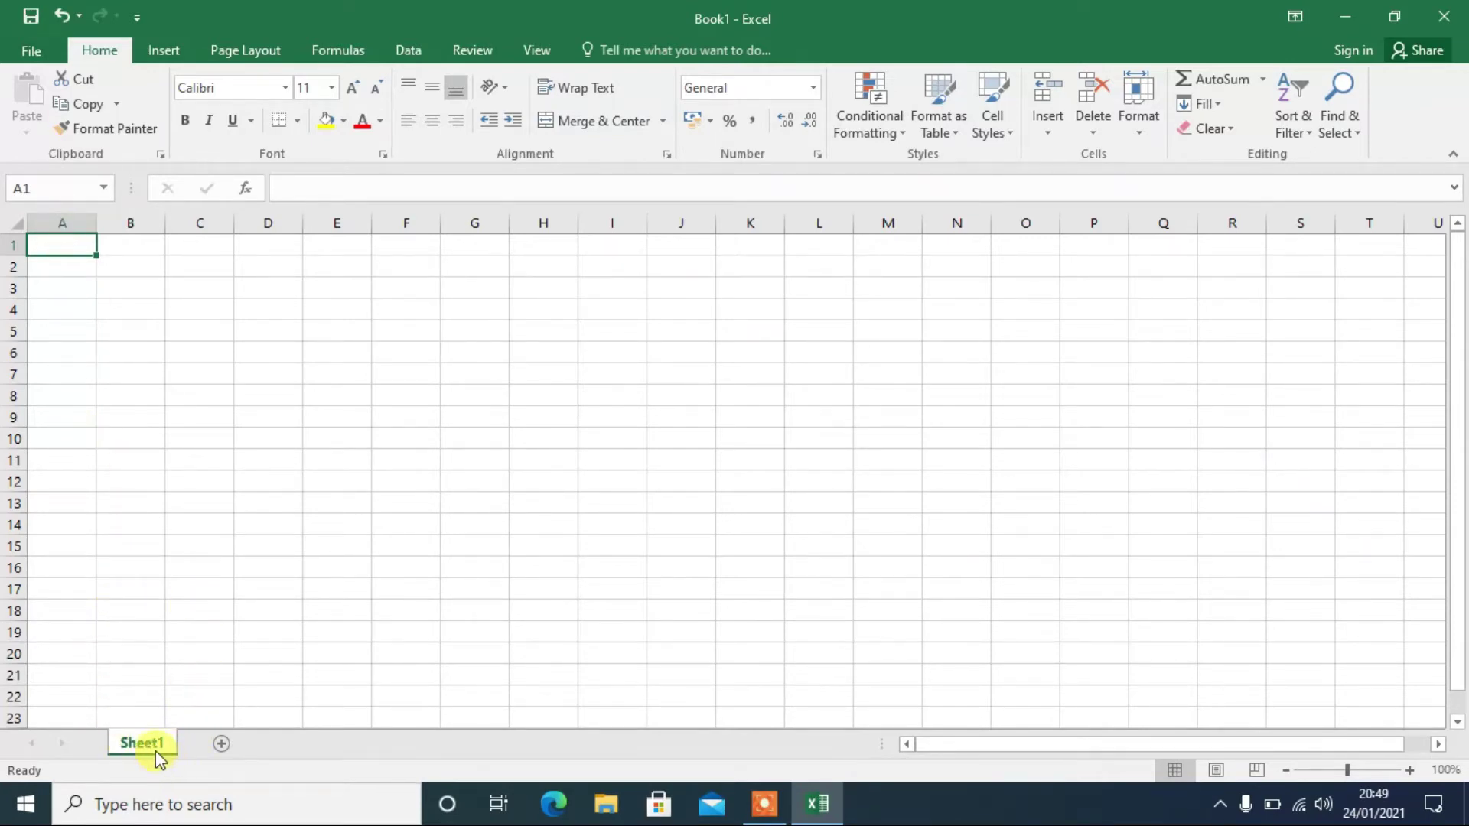
Add a second worksheet and switch between Sheet1 and Sheet2, selecting a few cells on Sheet1.
{"action": "left_click", "coordinate": [221, 744]}
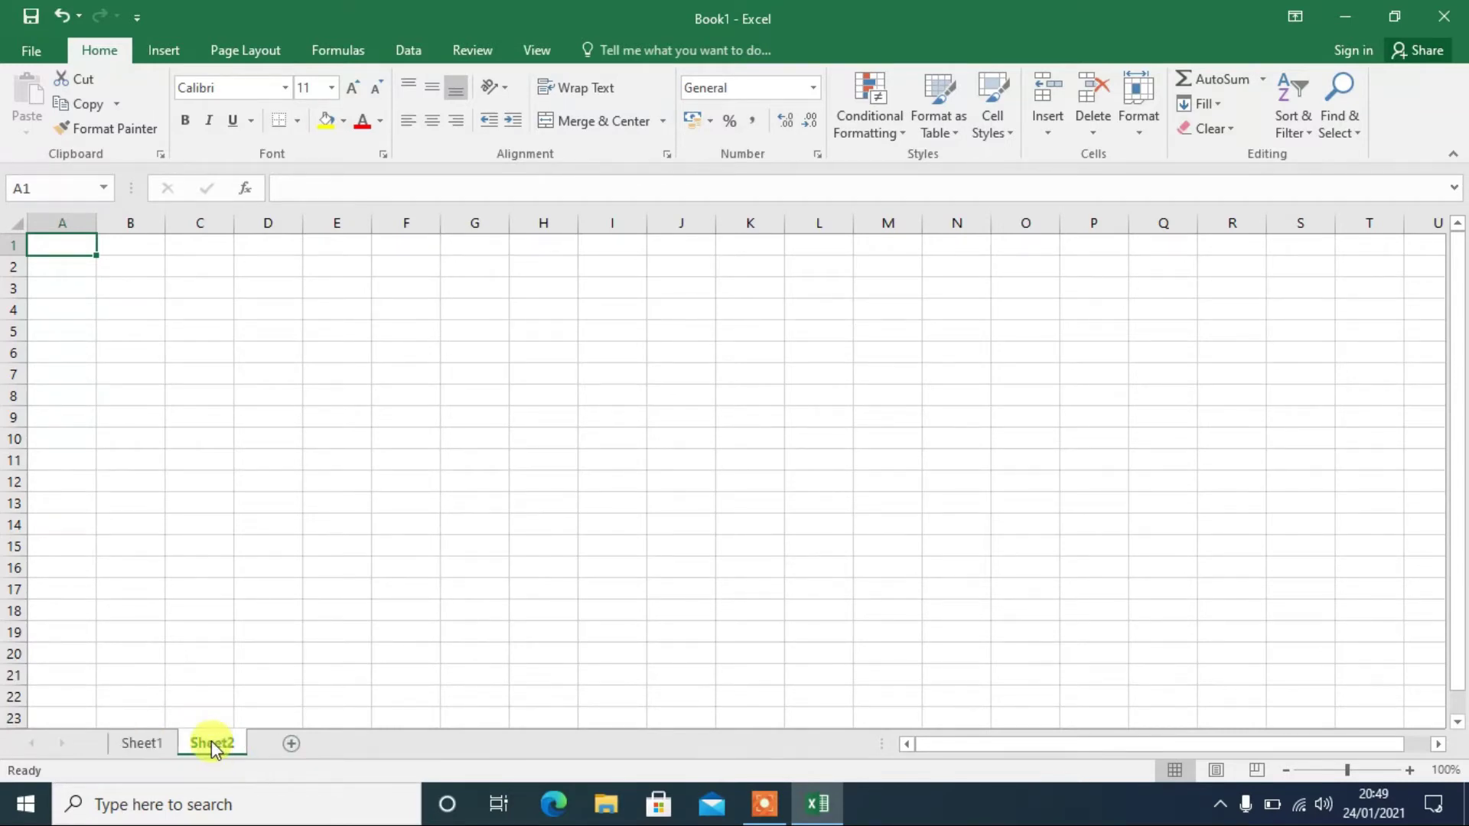
{"action": "left_click", "coordinate": [132, 746]}
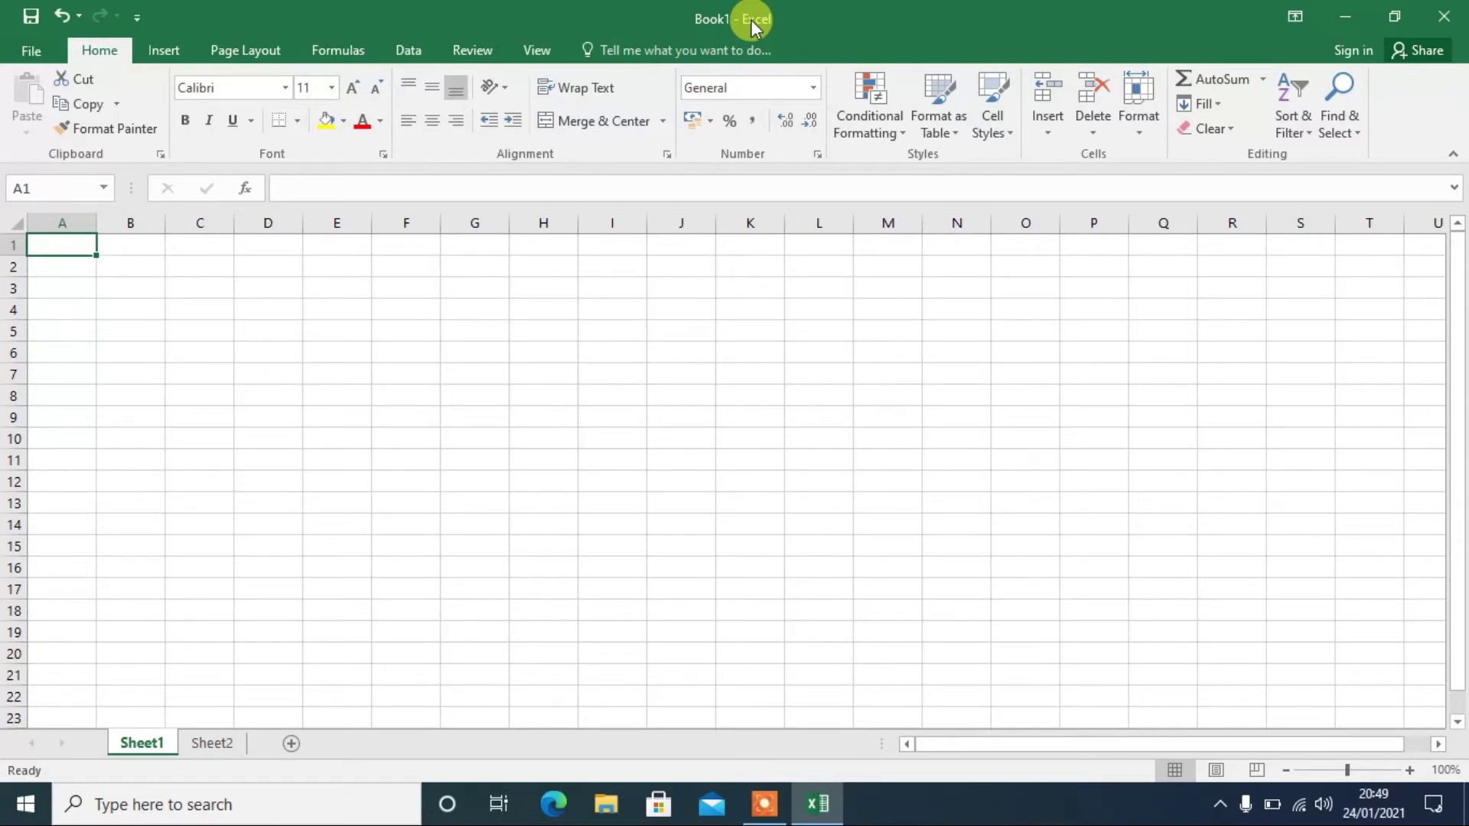
{"action": "left_click", "coordinate": [130, 609]}
{"action": "left_click", "coordinate": [264, 673]}
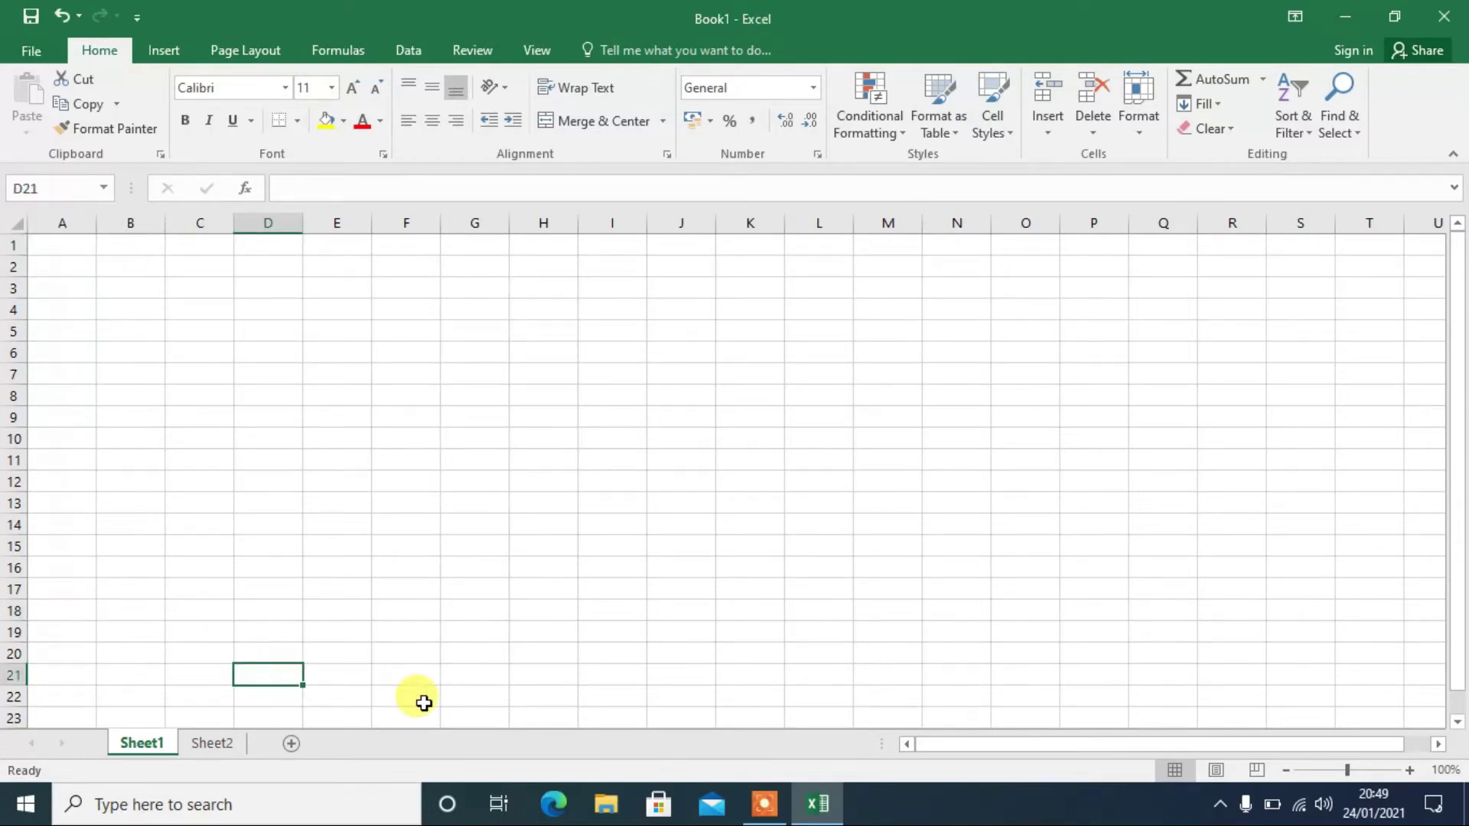
{"action": "left_click", "coordinate": [212, 744]}
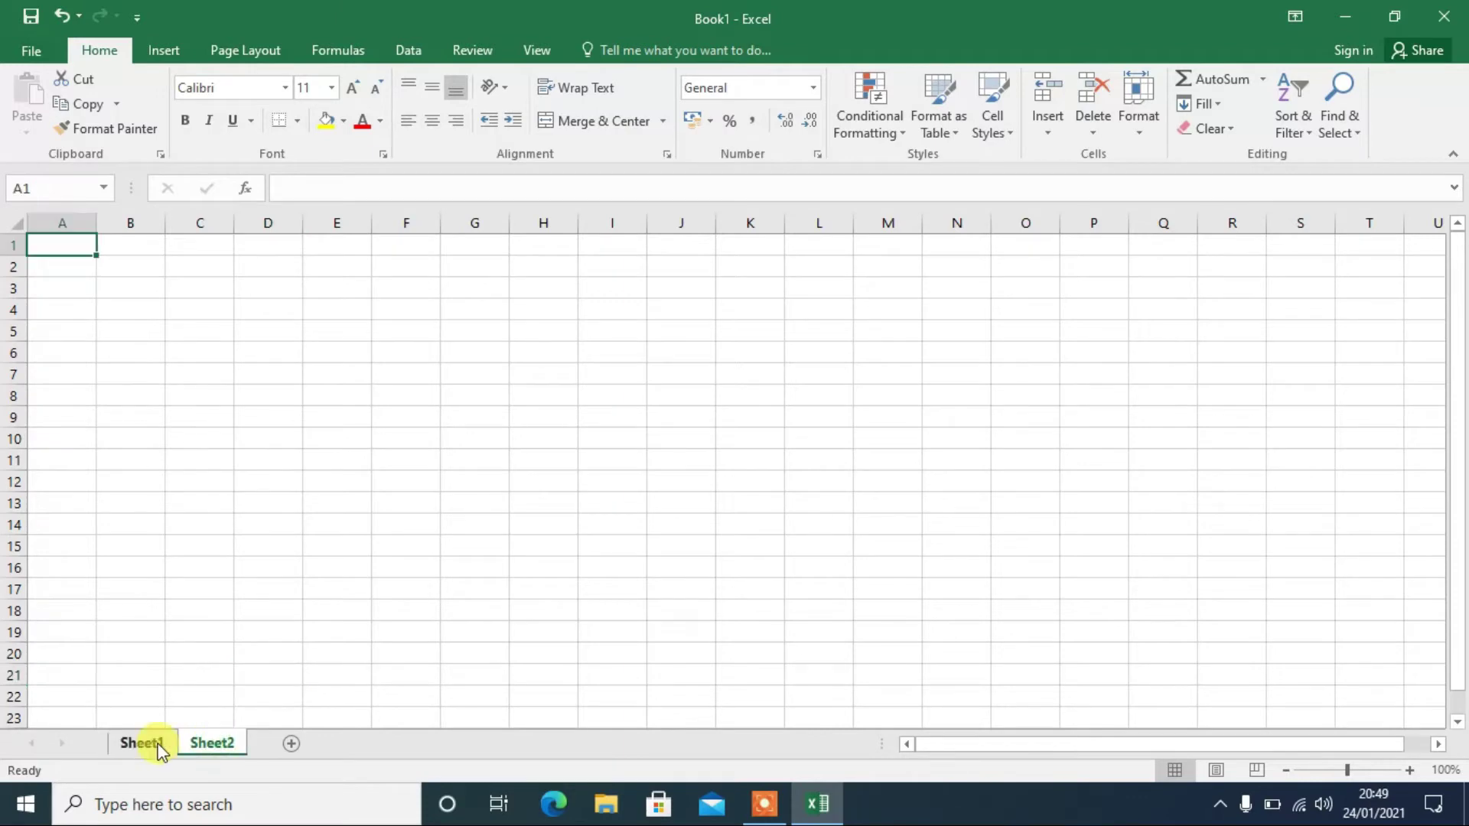
Rename Sheet1 as Jan.
{"action": "left_click", "coordinate": [157, 742]}
{"action": "right_click", "coordinate": [155, 739]}
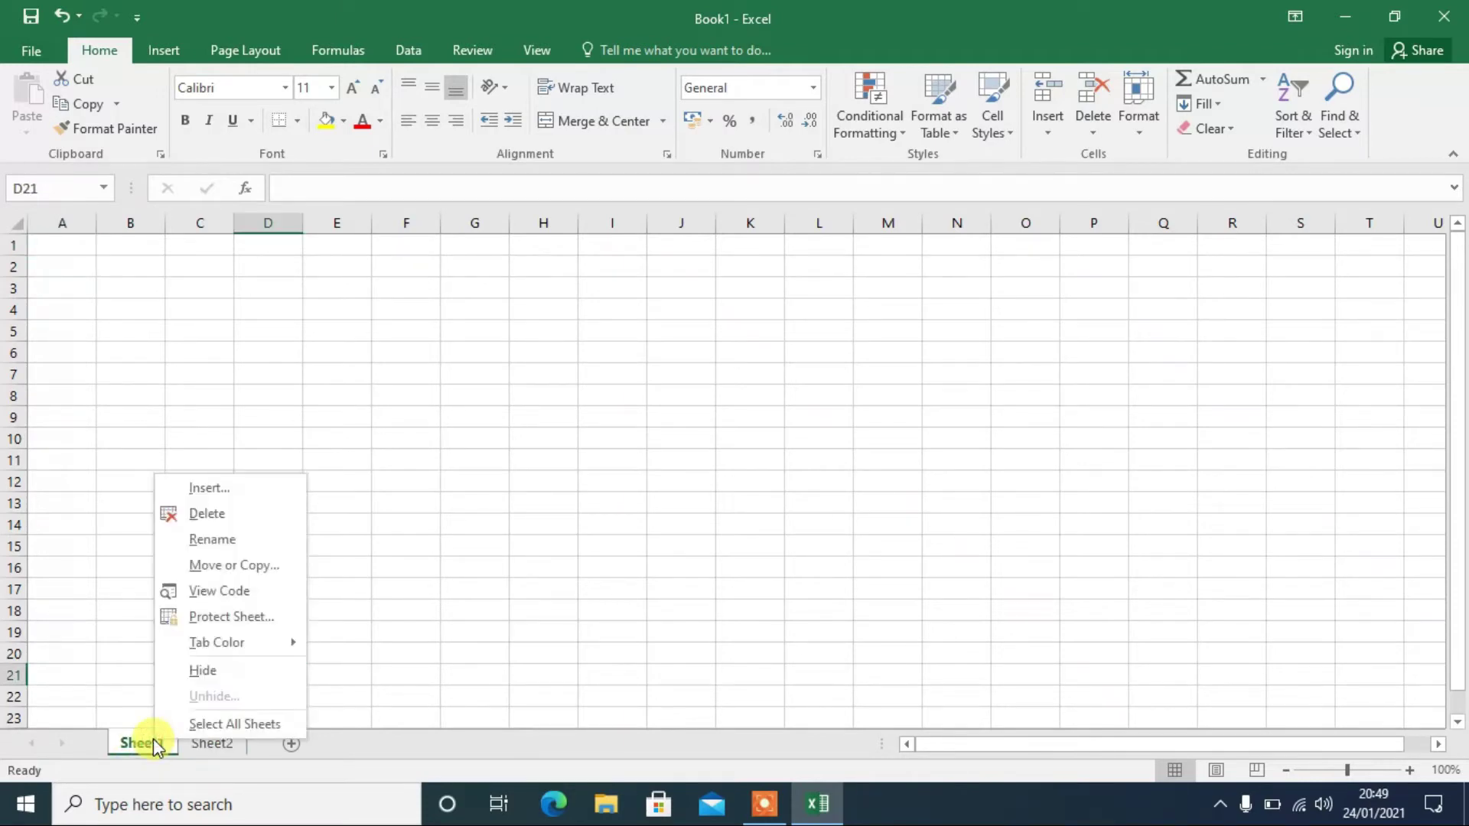
{"action": "left_click", "coordinate": [236, 544]}
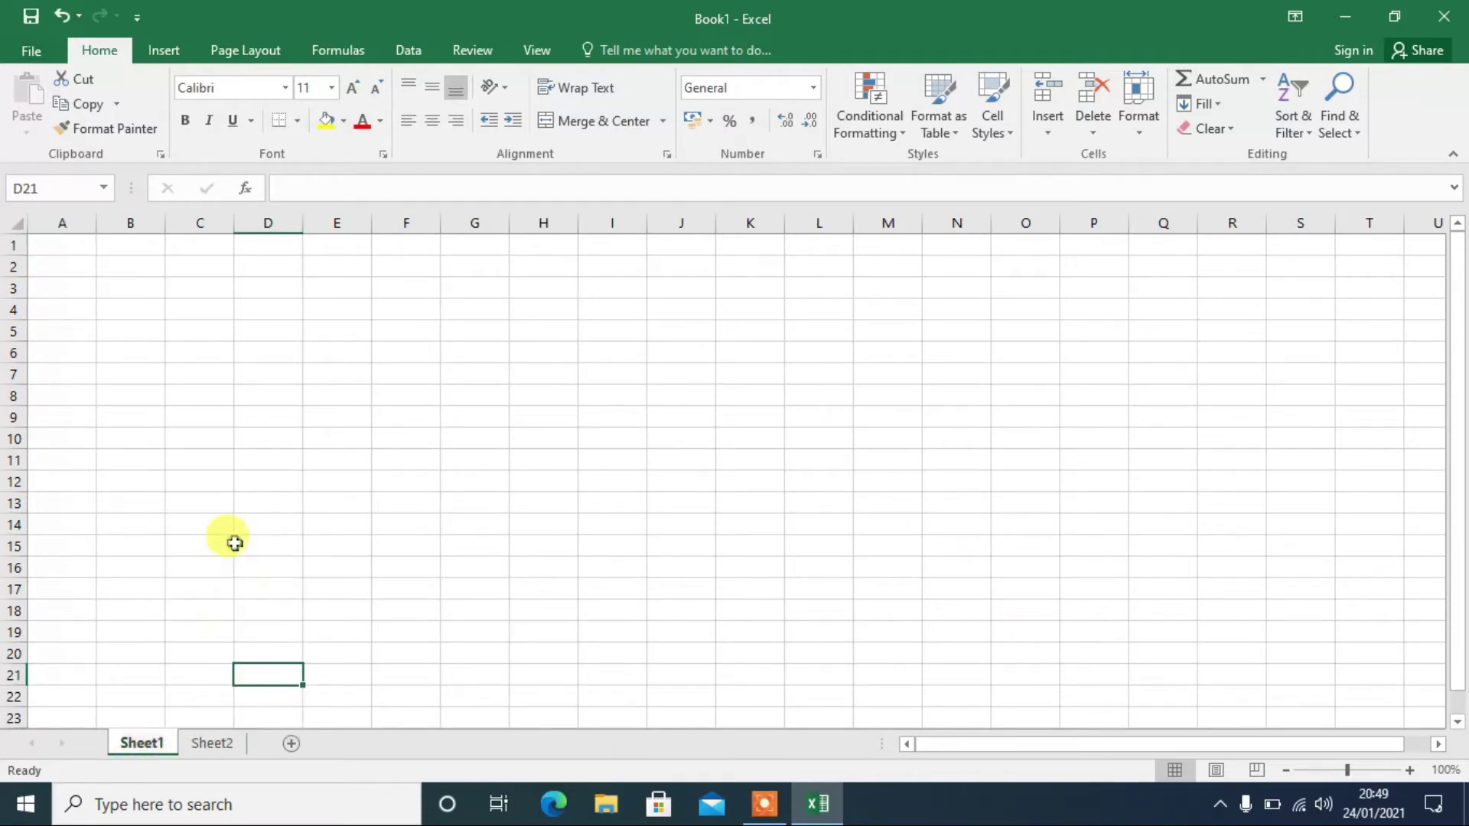
{"action": "type", "text": "JF"}
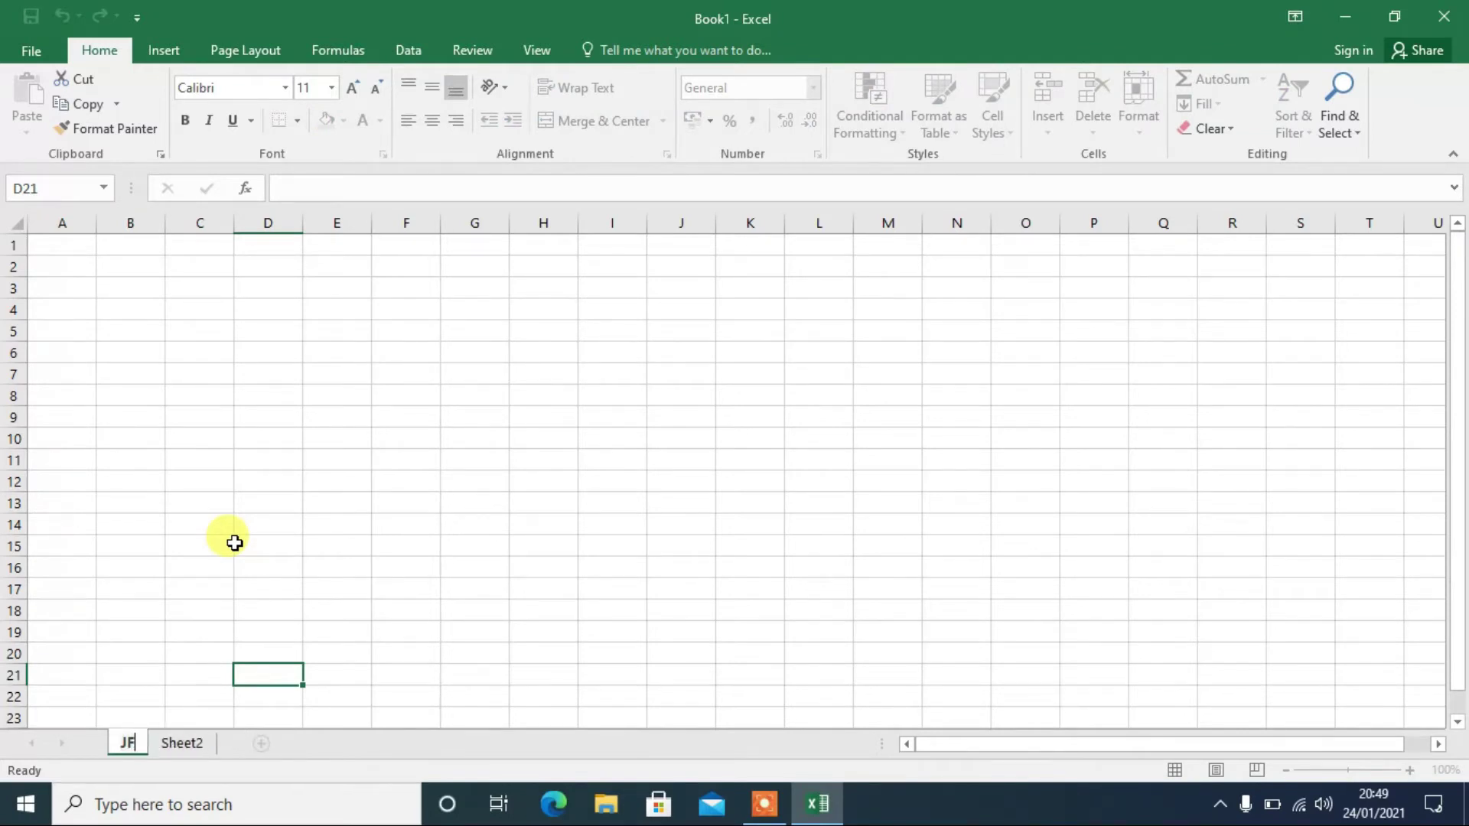
{"action": "key", "text": "BackSpace"}
{"action": "type", "text": "an"}
{"action": "key", "text": "Return"}
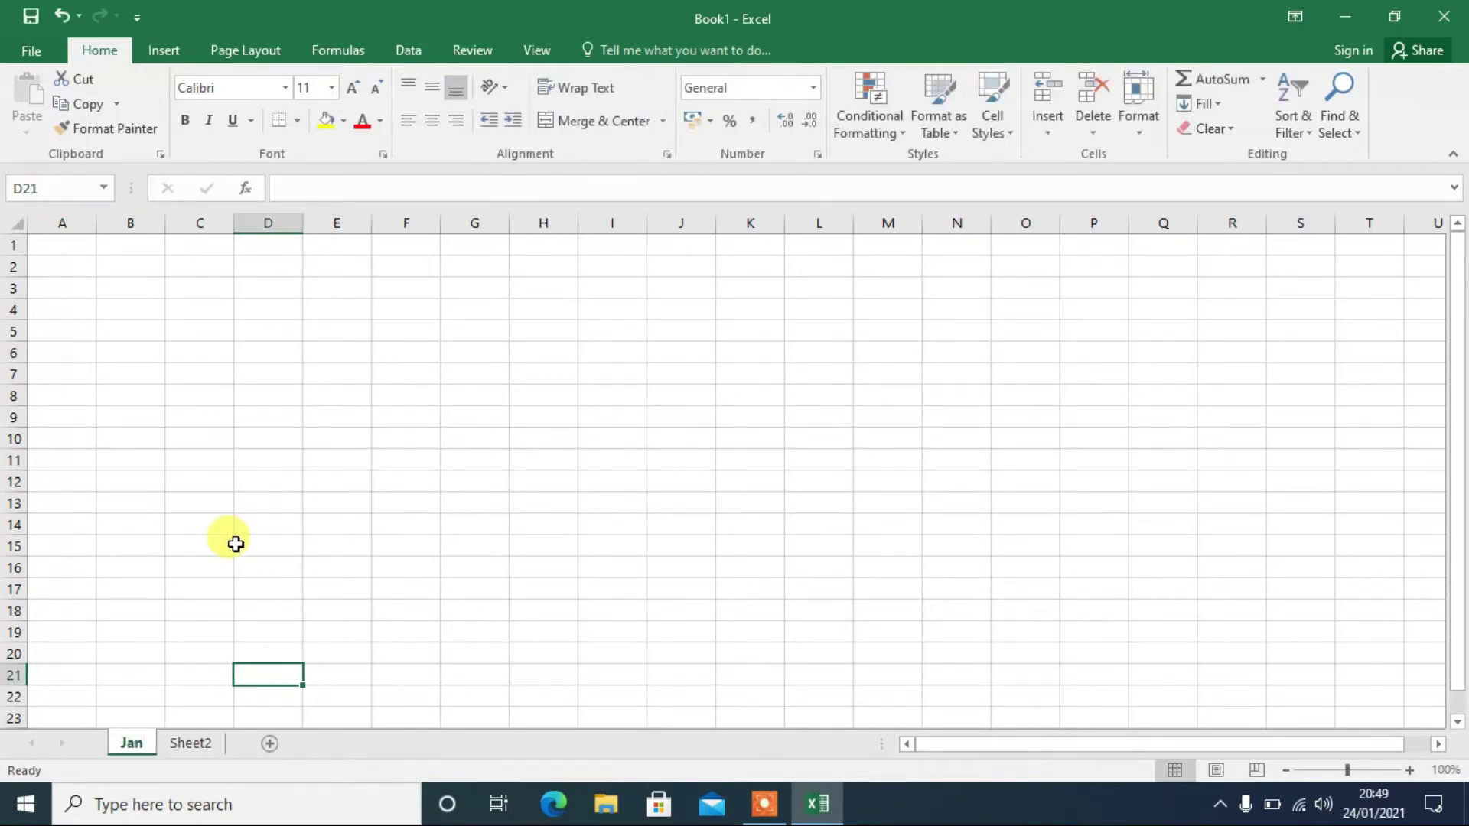
Rename Sheet2 as Fab.
{"action": "right_click", "coordinate": [190, 742]}
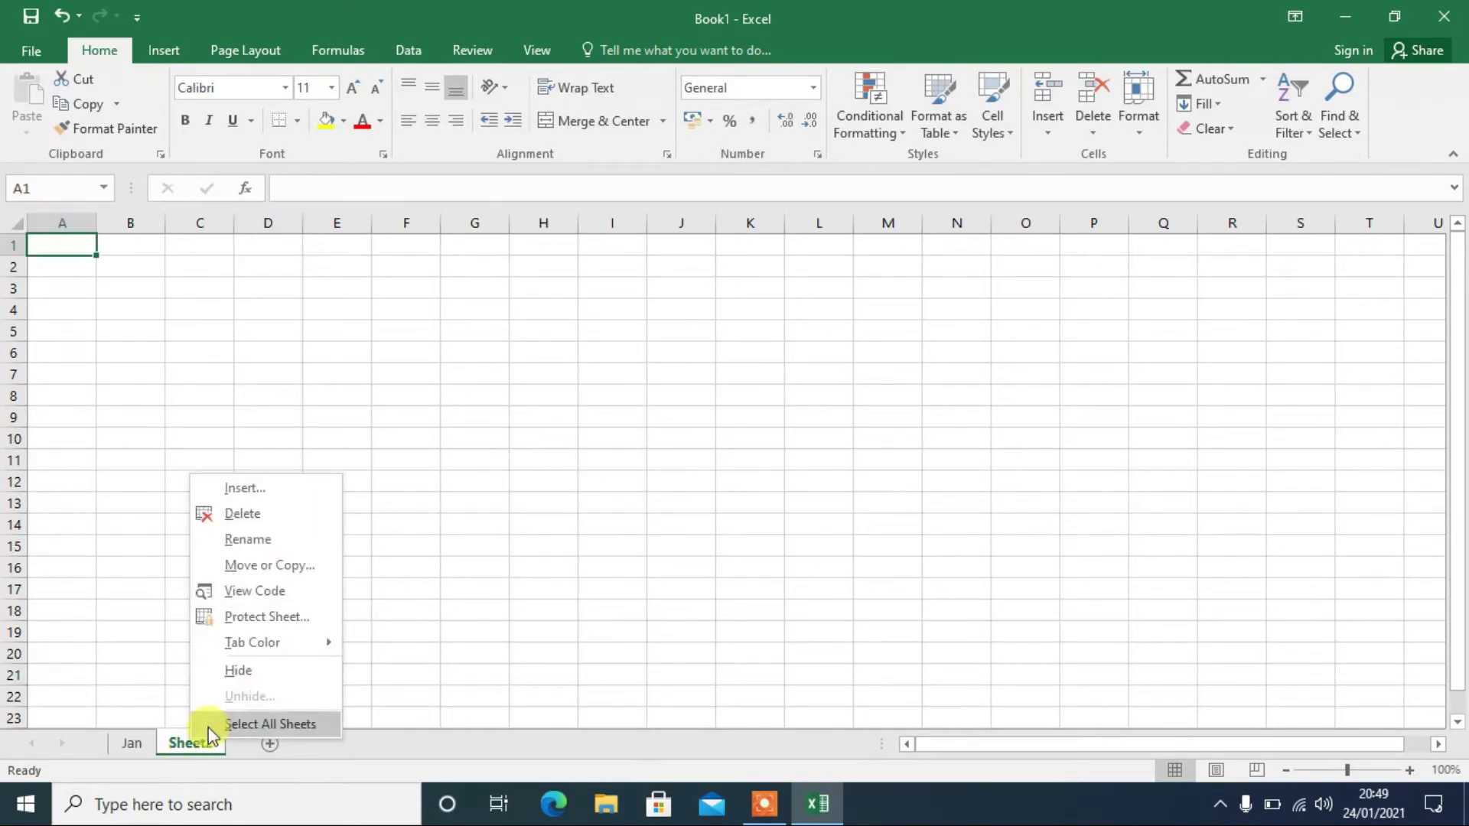
{"action": "left_click", "coordinate": [247, 540]}
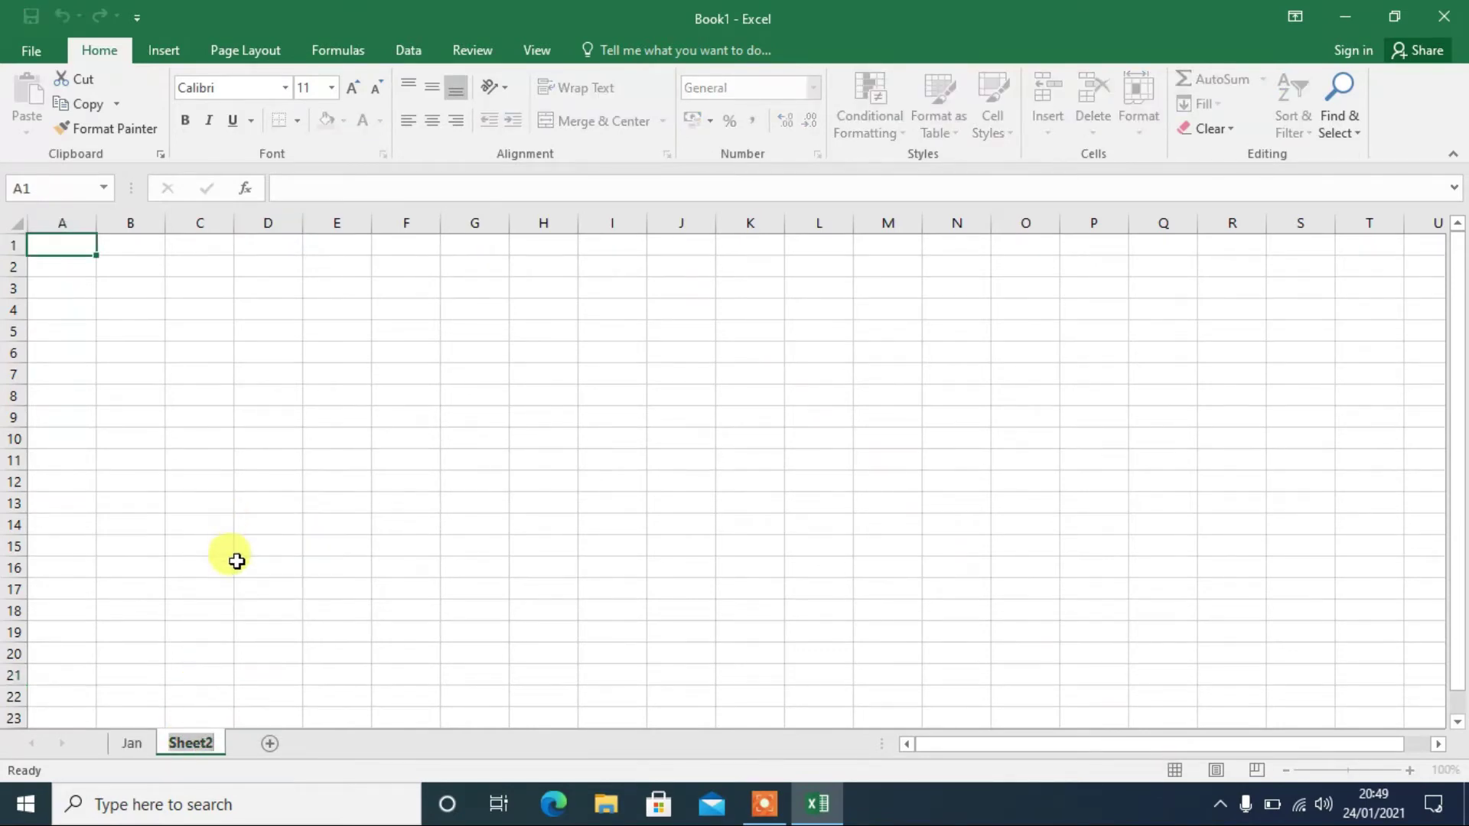
{"action": "type", "text": "Fab"}
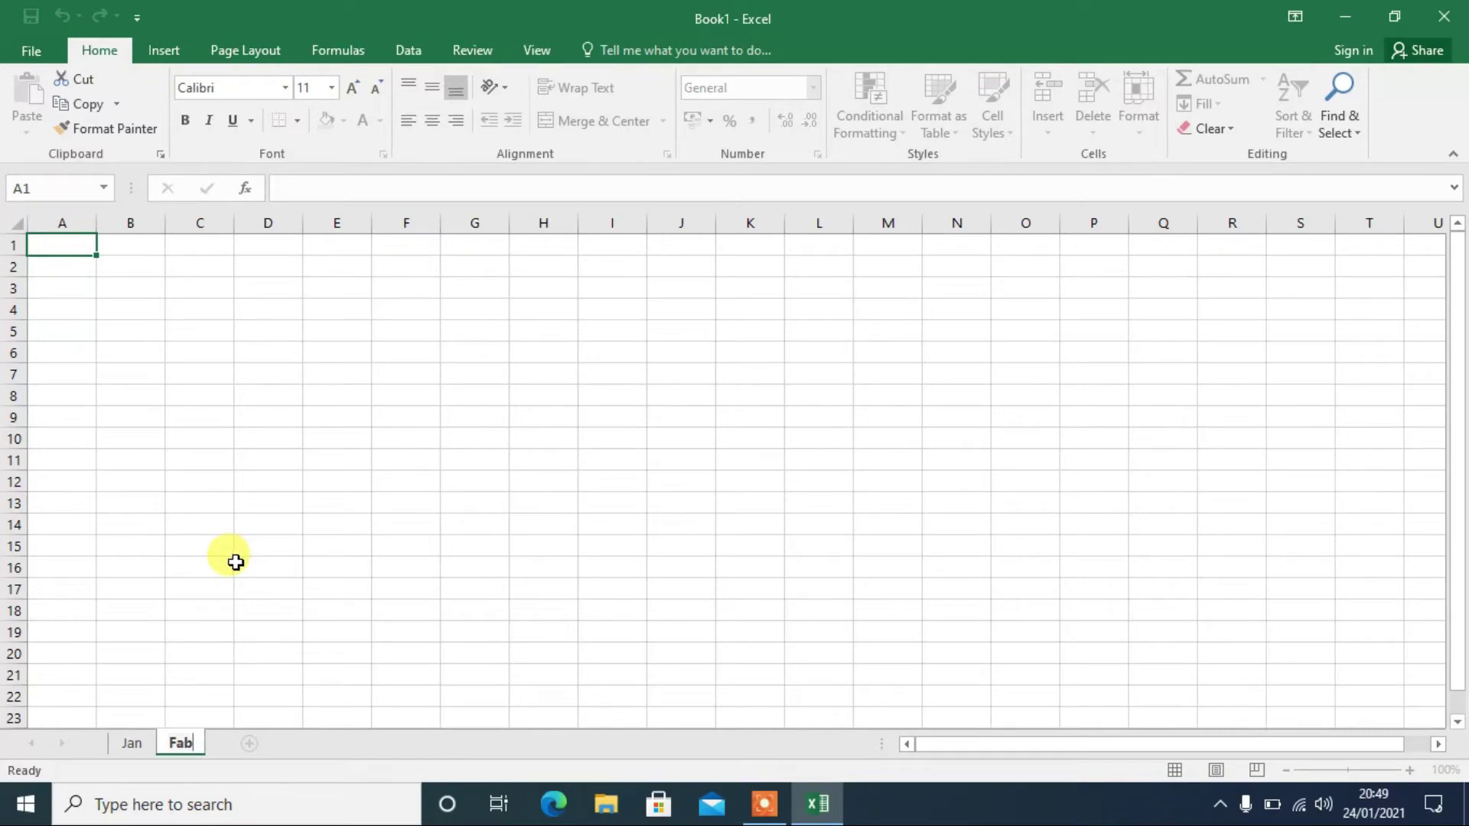
{"action": "key", "text": "Return"}
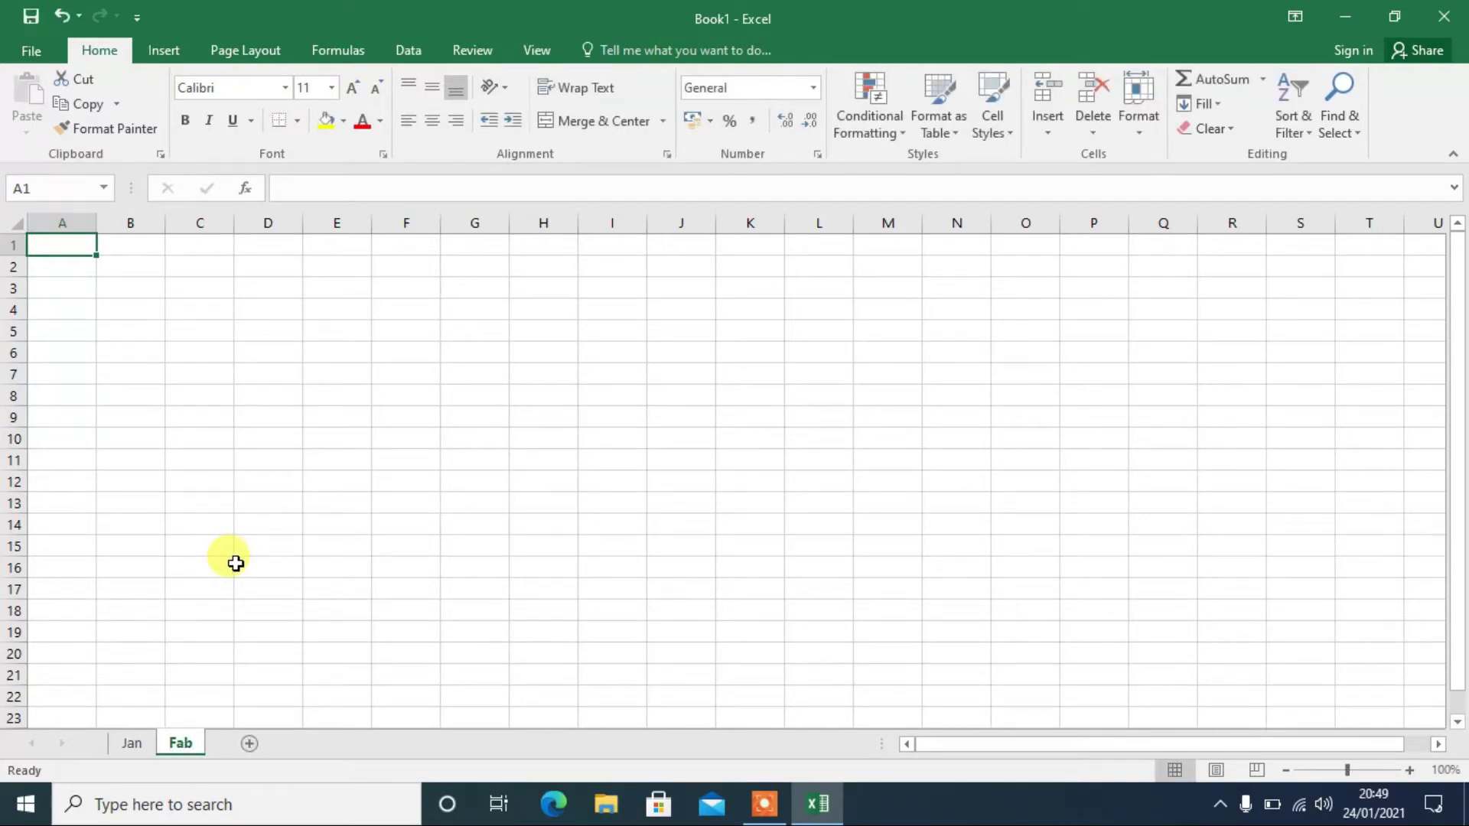
Switch to the Jan sheet and select cell B3.
{"action": "left_click", "coordinate": [139, 744]}
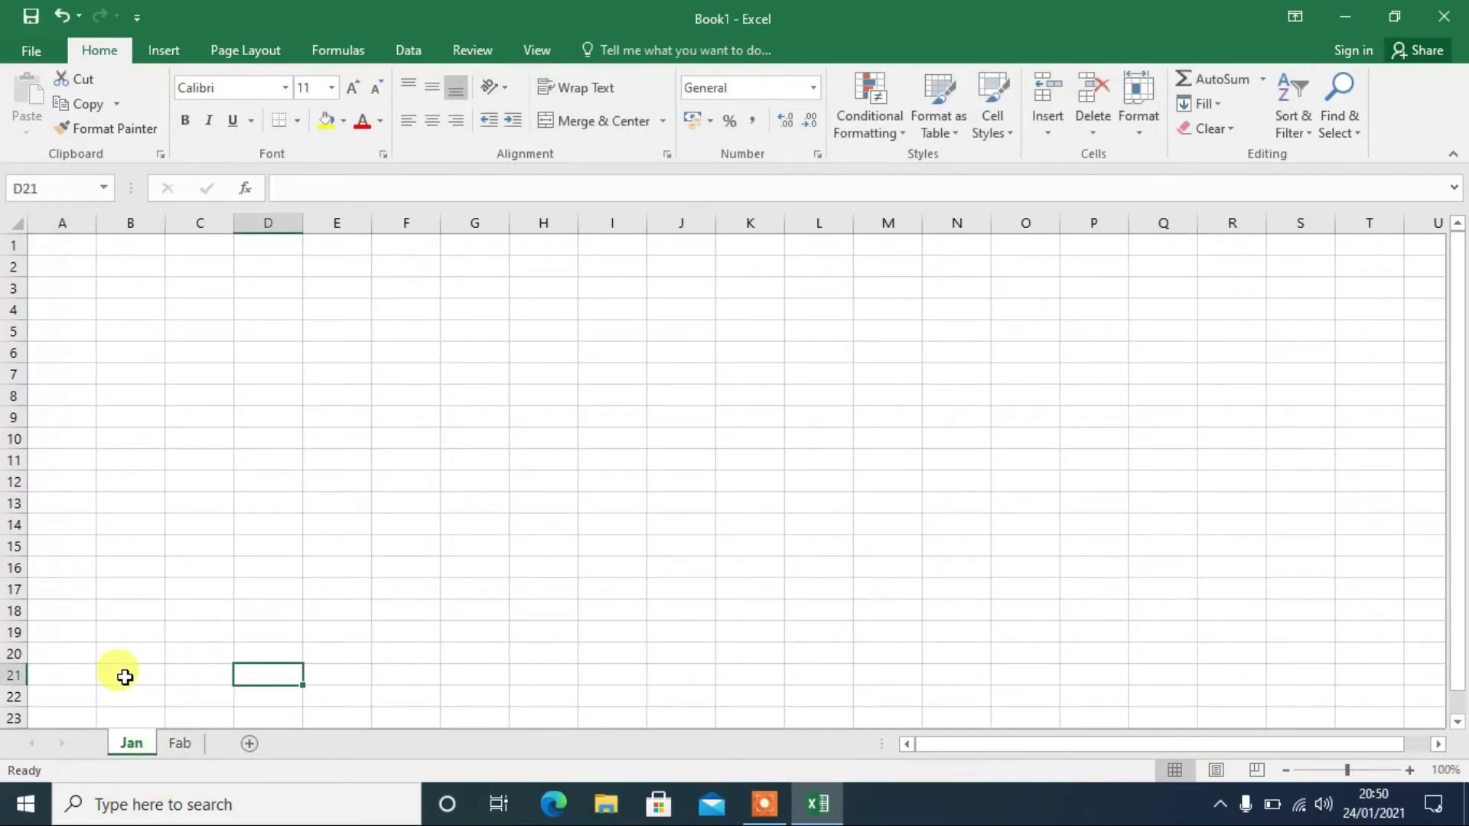
{"action": "left_click", "coordinate": [157, 285]}
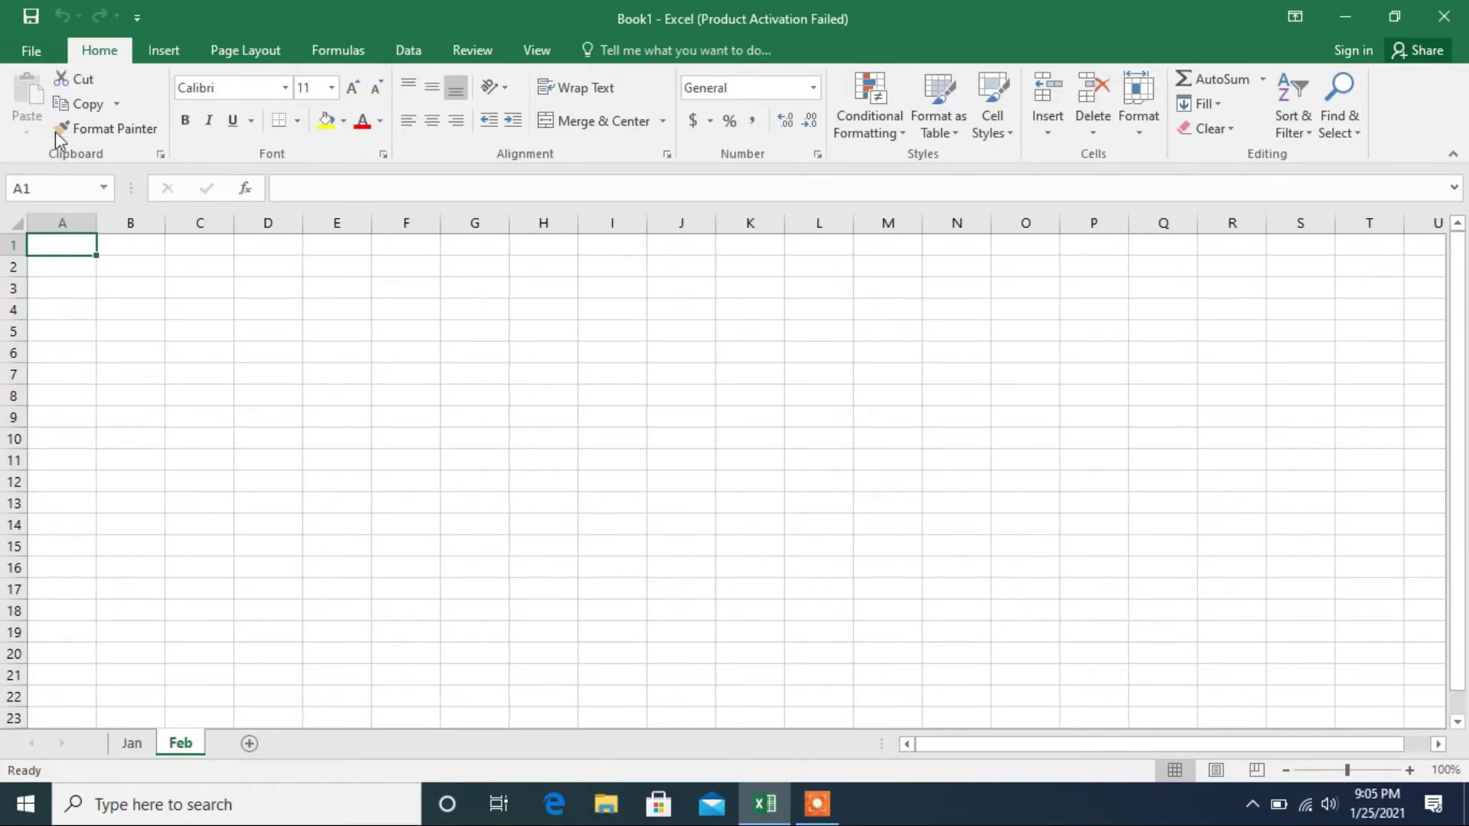
Open the general Excel options and set the number of sheets included in new workbooks to 12.
{"action": "left_click", "coordinate": [322, 374]}
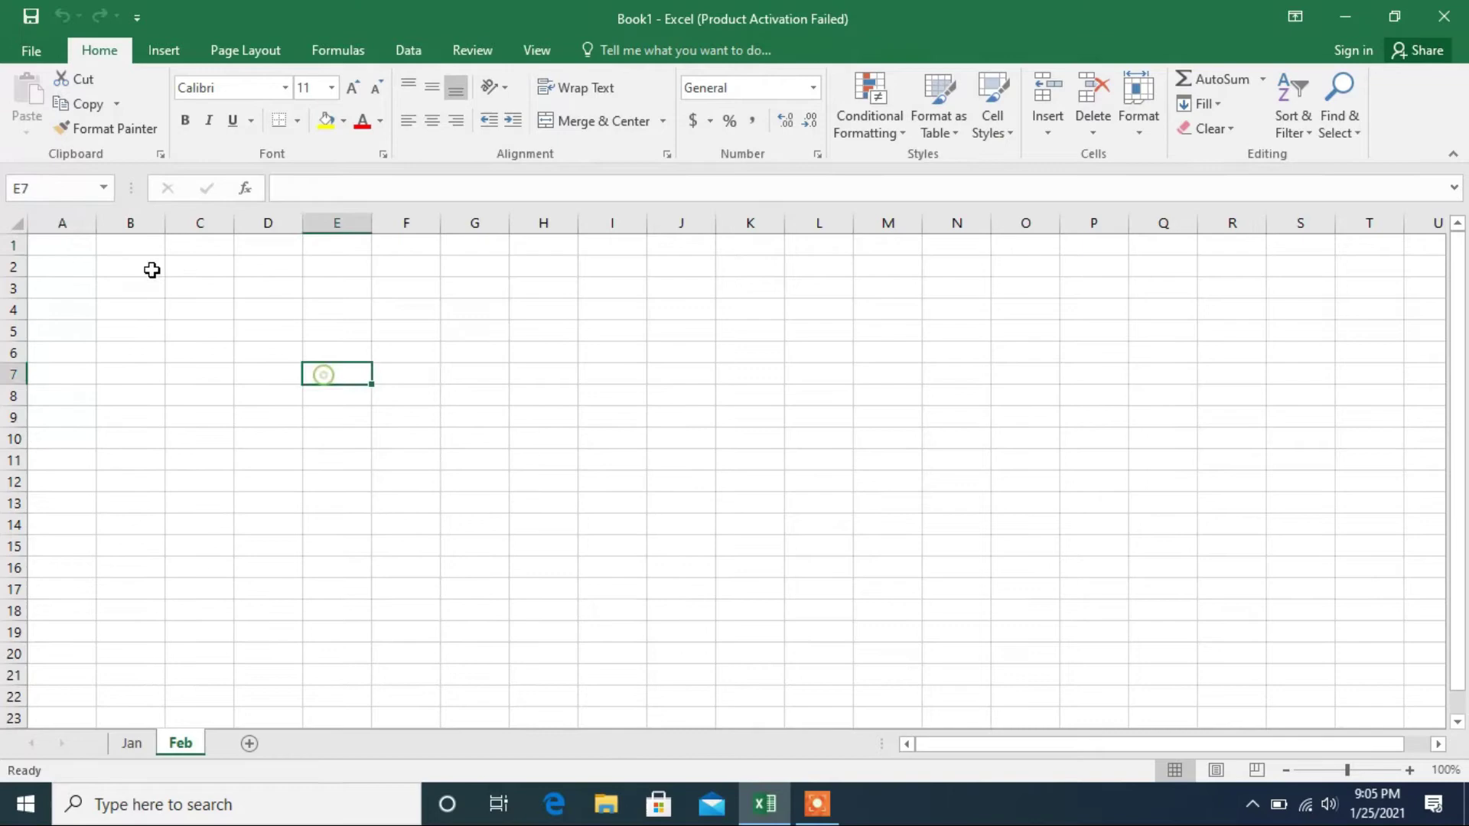
{"action": "left_click", "coordinate": [17, 52]}
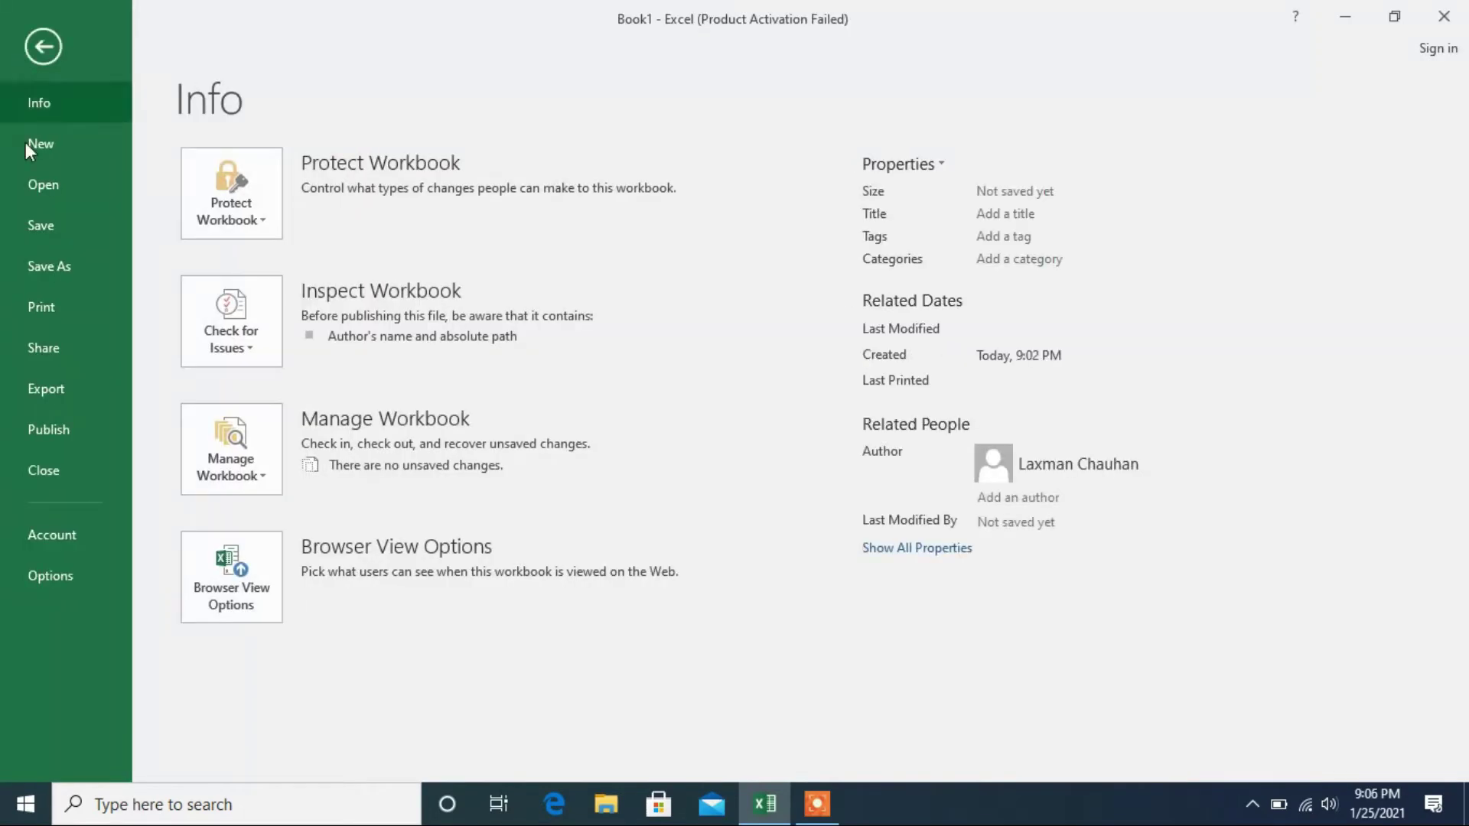
{"action": "left_click", "coordinate": [72, 576]}
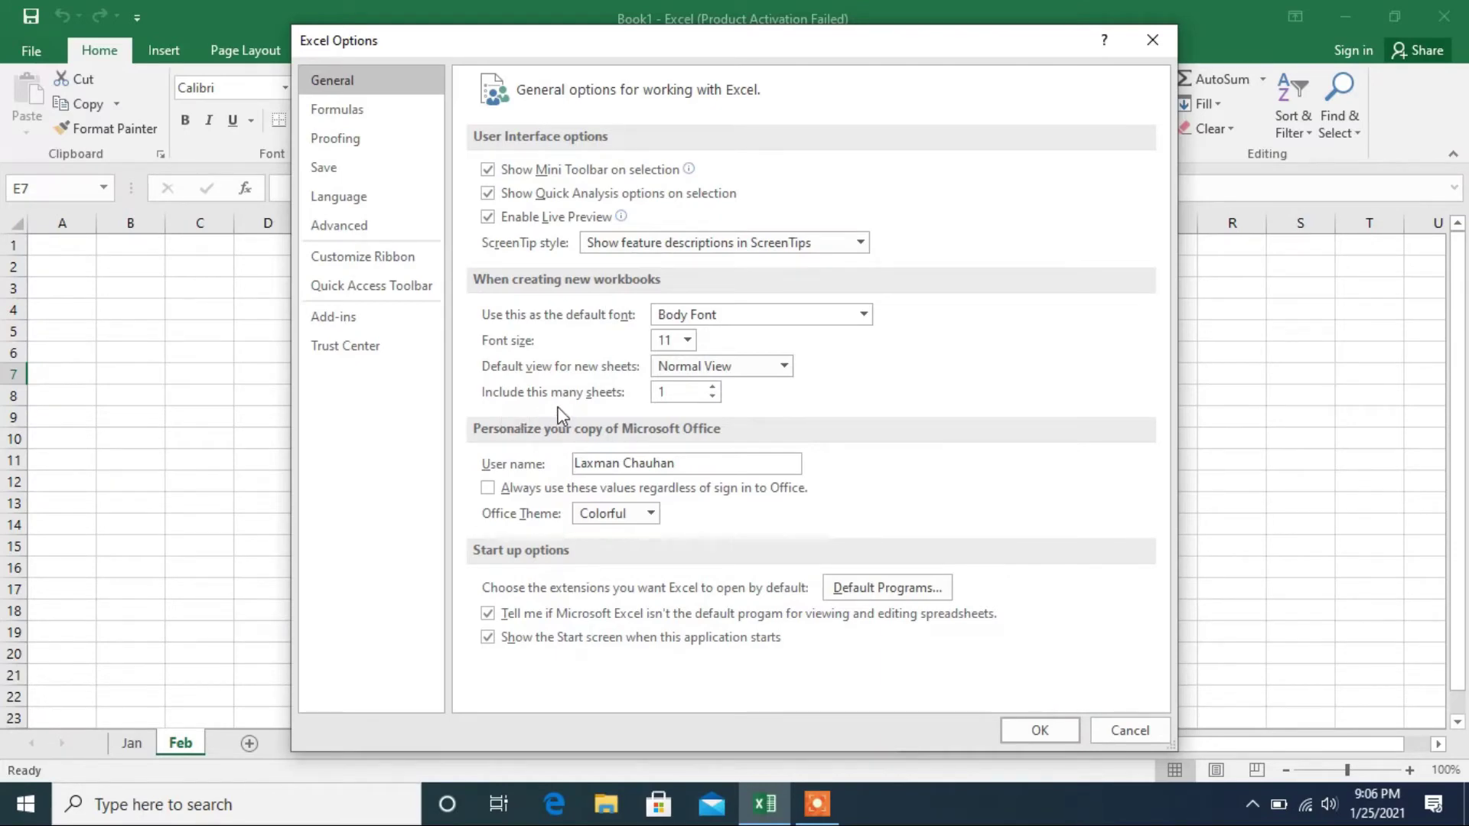
{"action": "left_click", "coordinate": [670, 393]}
{"action": "left_click_drag", "start_coordinate": [670, 392], "coordinate": [656, 394]}
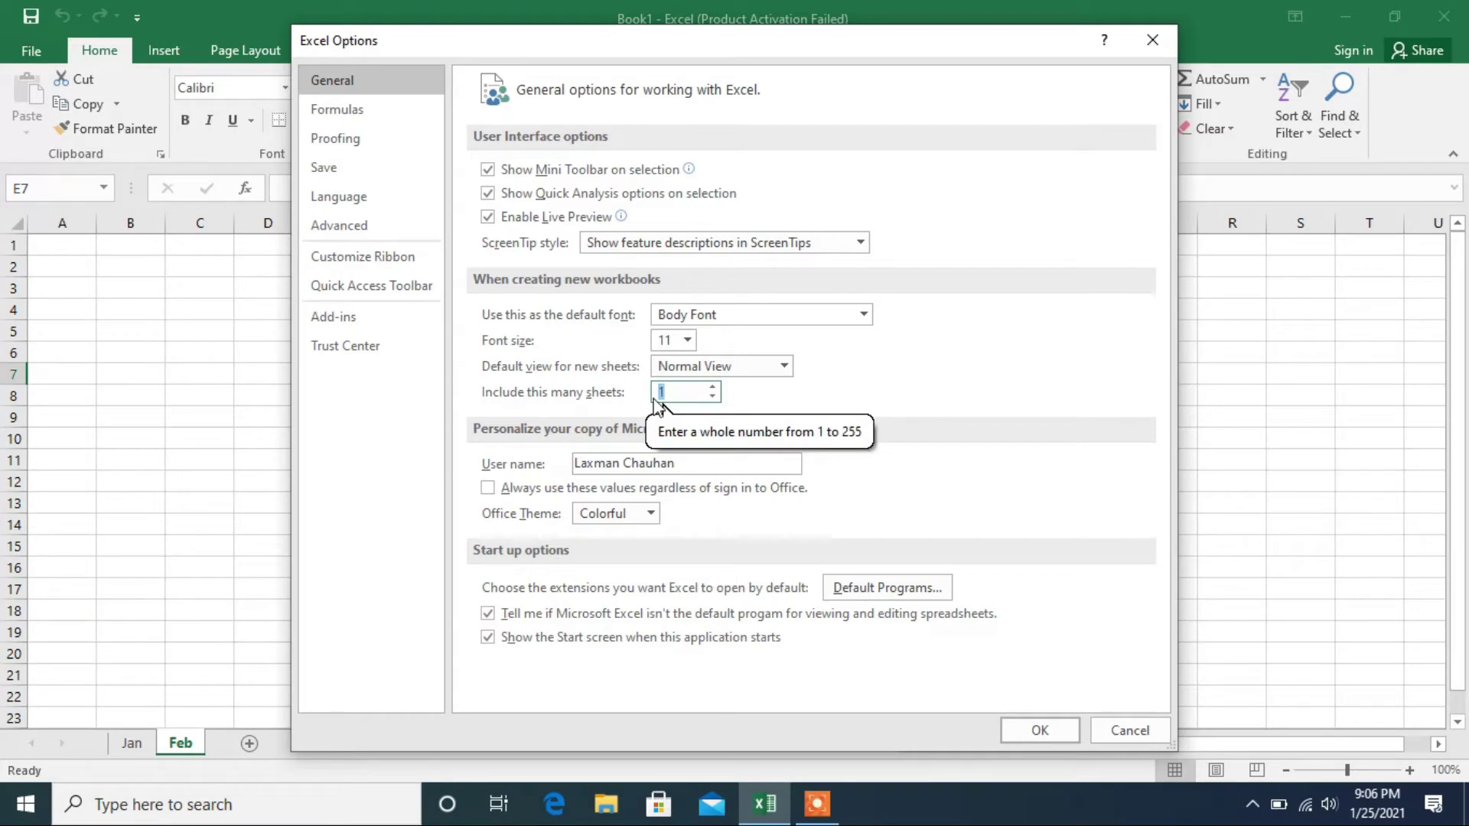
{"action": "type", "text": "12"}
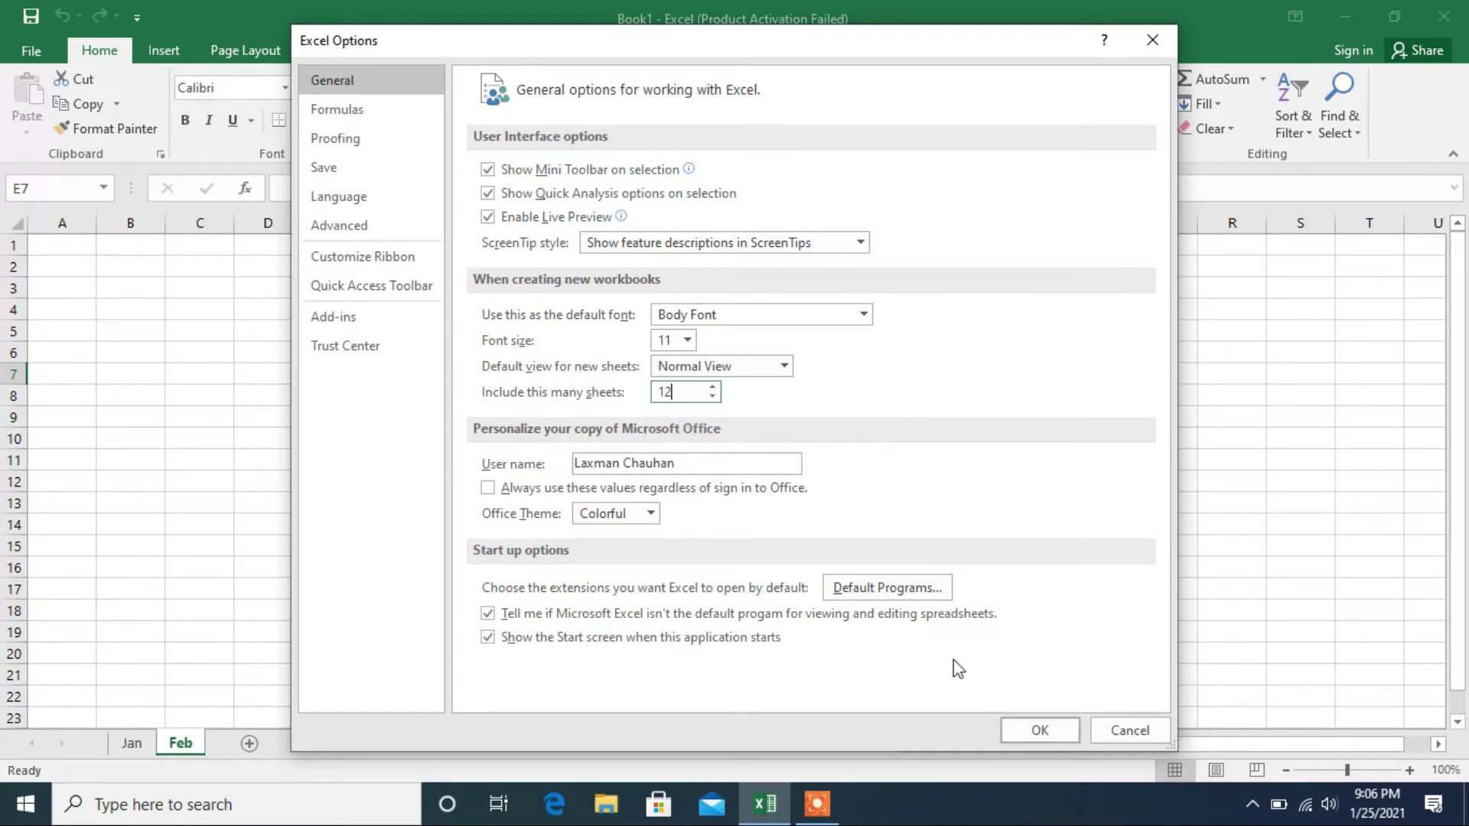
Set the number of sheets included in new workbooks to 1 and apply the options.
{"action": "left_click", "coordinate": [672, 391]}
{"action": "left_click_drag", "start_coordinate": [673, 391], "coordinate": [656, 395]}
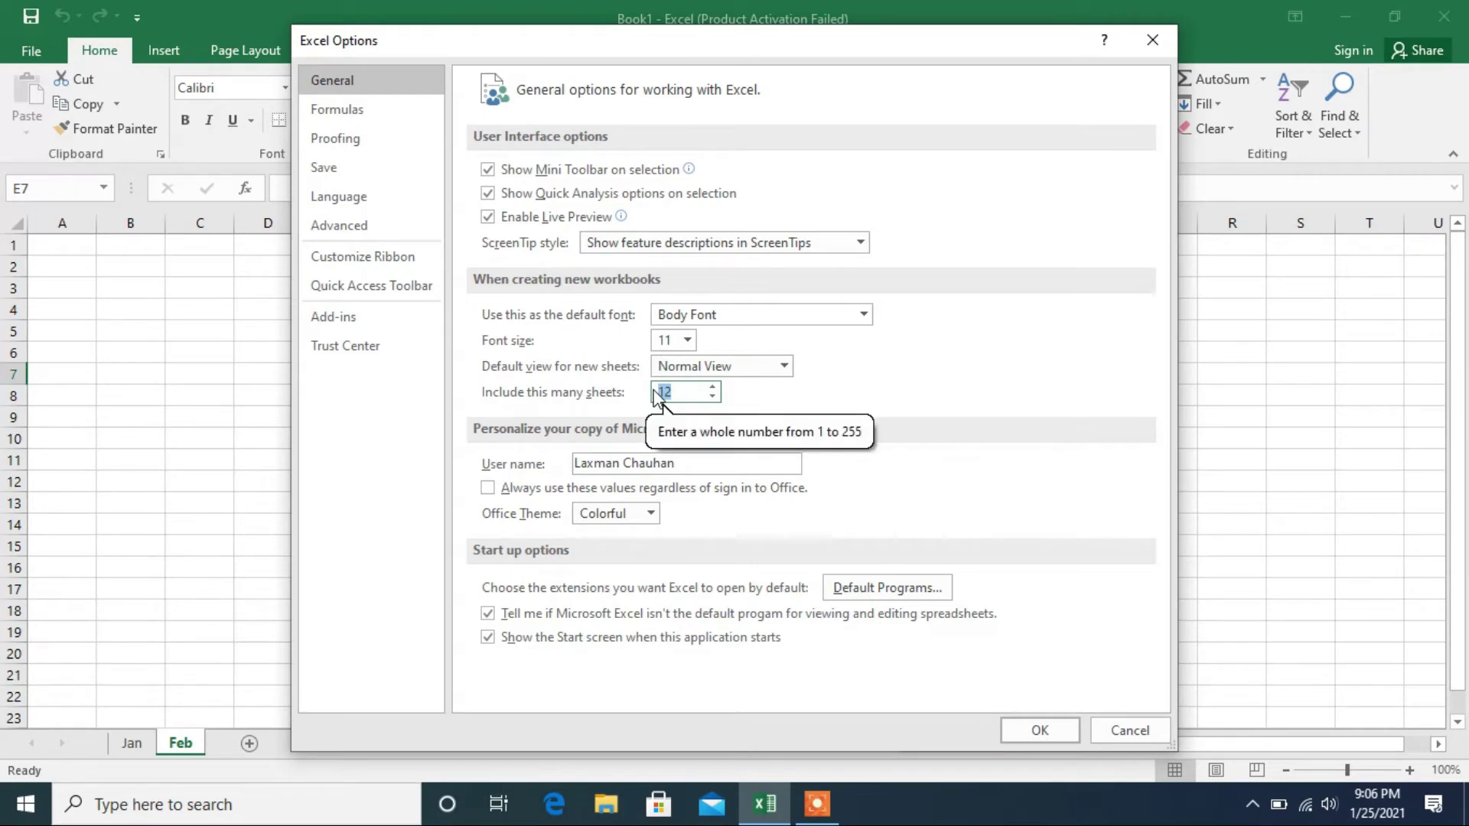
{"action": "type", "text": "1"}
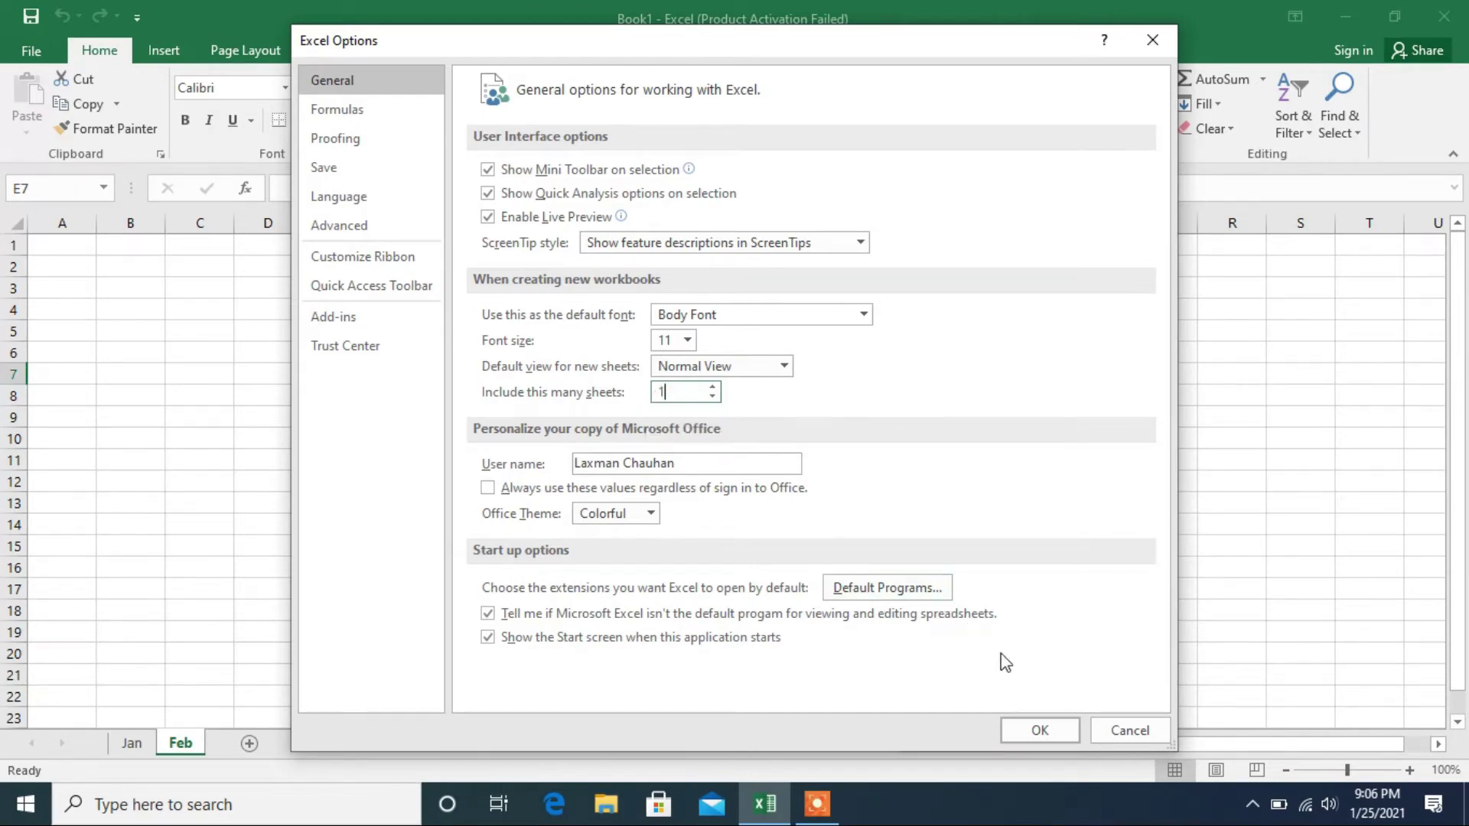
{"action": "left_click", "coordinate": [1048, 730]}
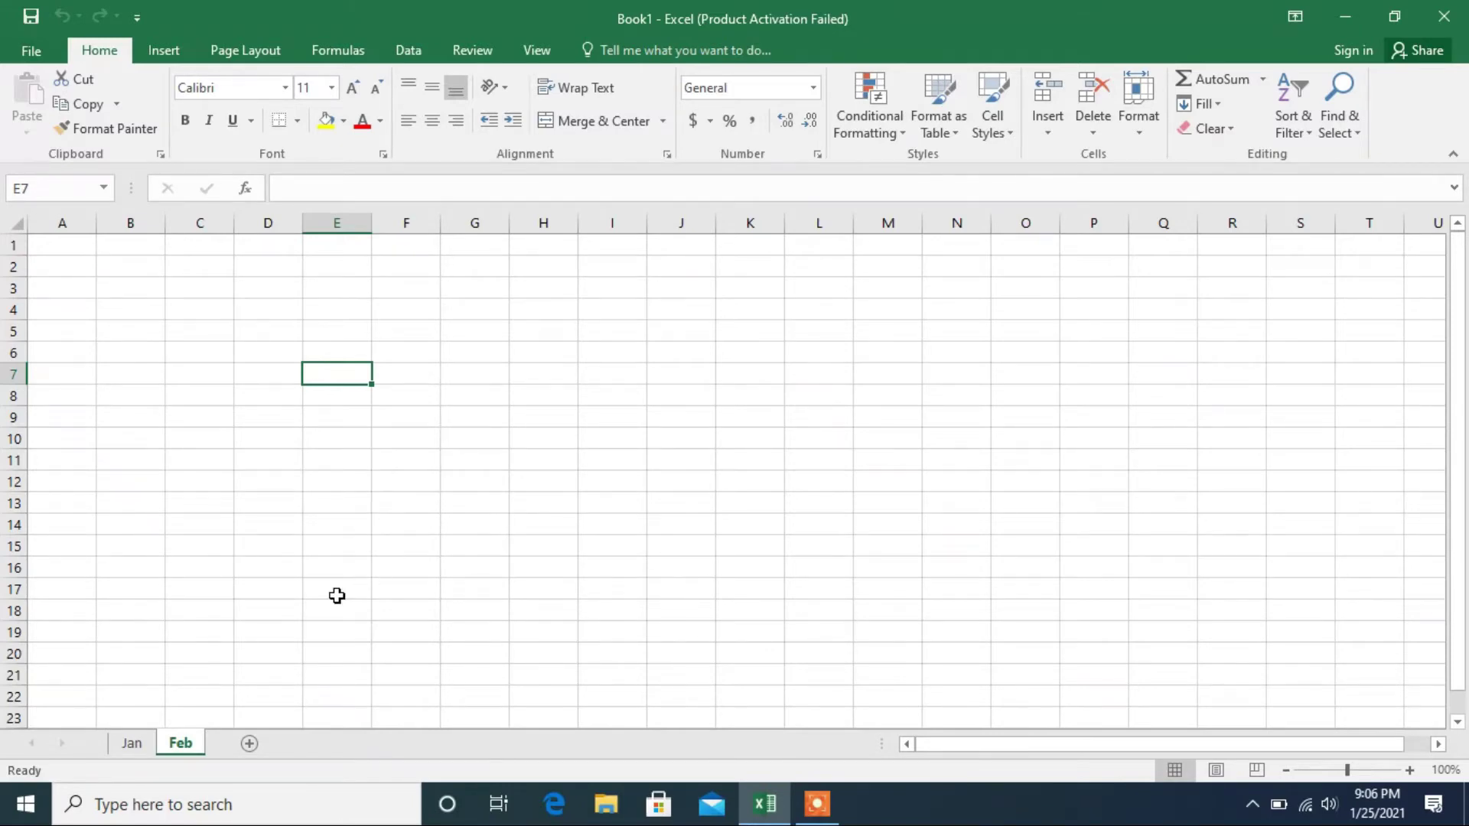
Add two more worksheets after the Feb sheet.
{"action": "left_click", "coordinate": [250, 744]}
{"action": "left_click", "coordinate": [319, 744]}
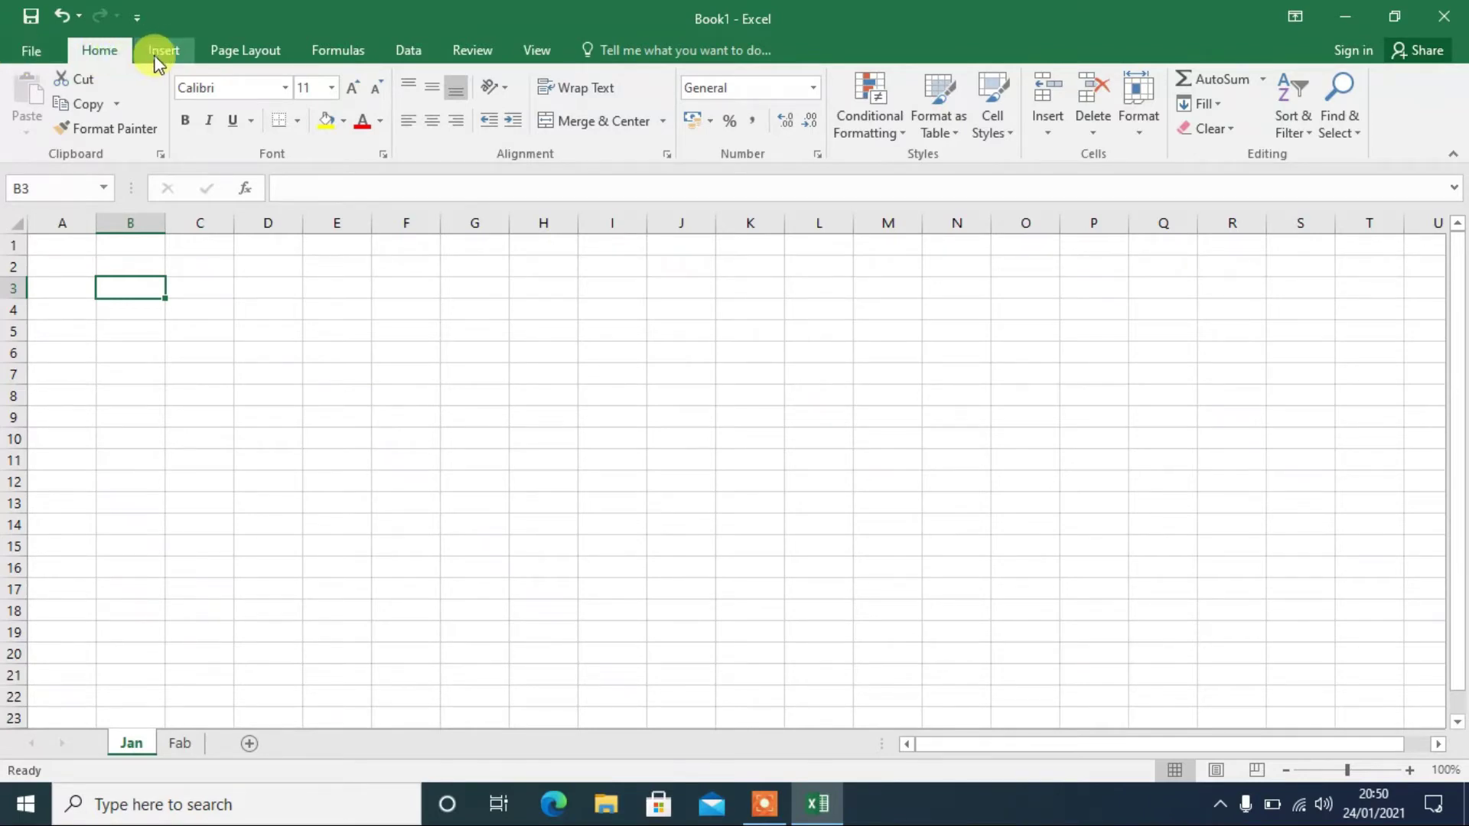
Look through the Insert and Page Layout commands and return to the Home commands.
{"action": "scroll", "coordinate": [239, 52], "scroll_direction": "down", "scroll_amount": 1}
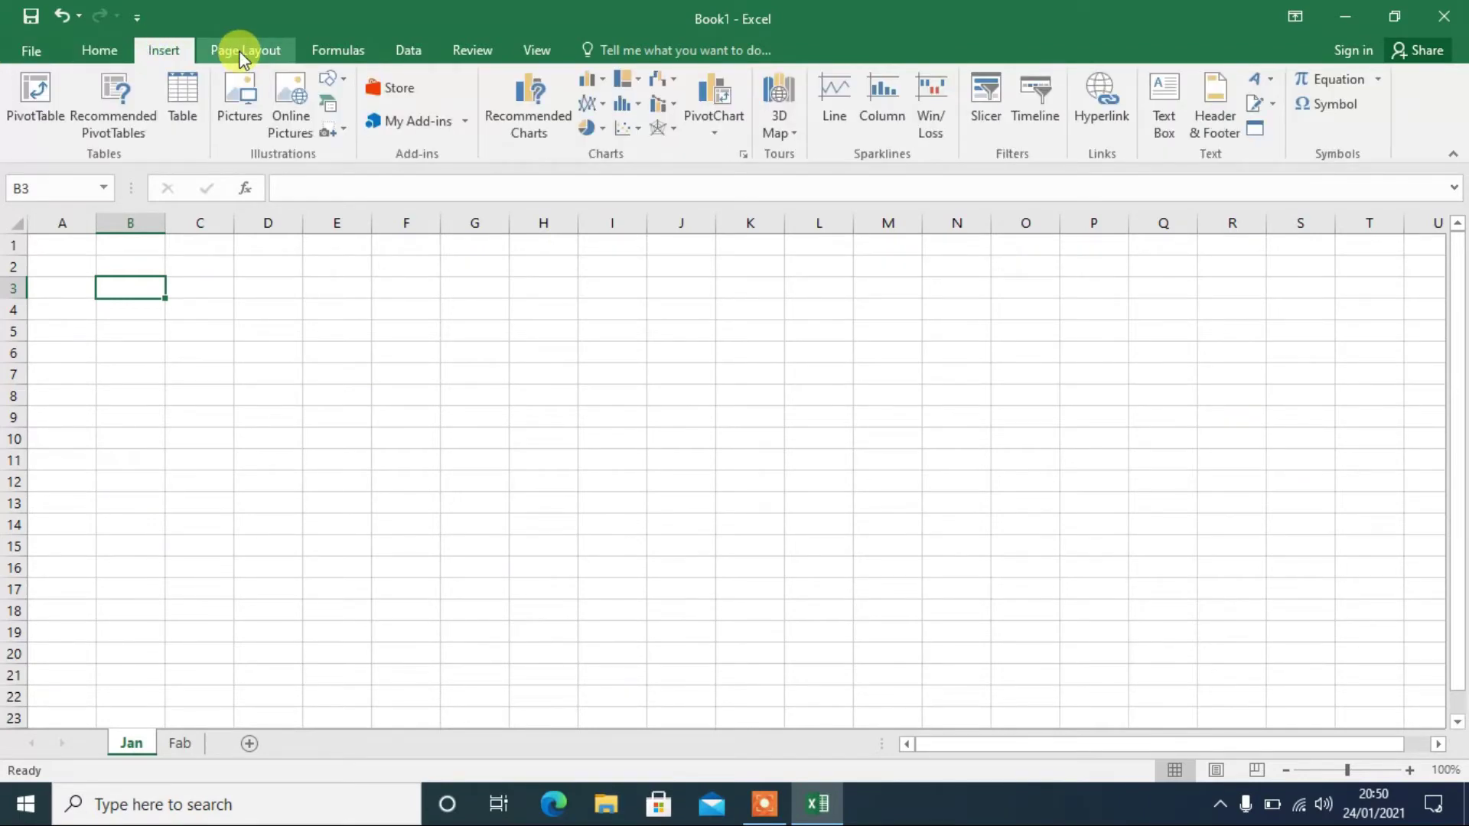
{"action": "scroll", "coordinate": [130, 55], "scroll_direction": "down", "scroll_amount": 1}
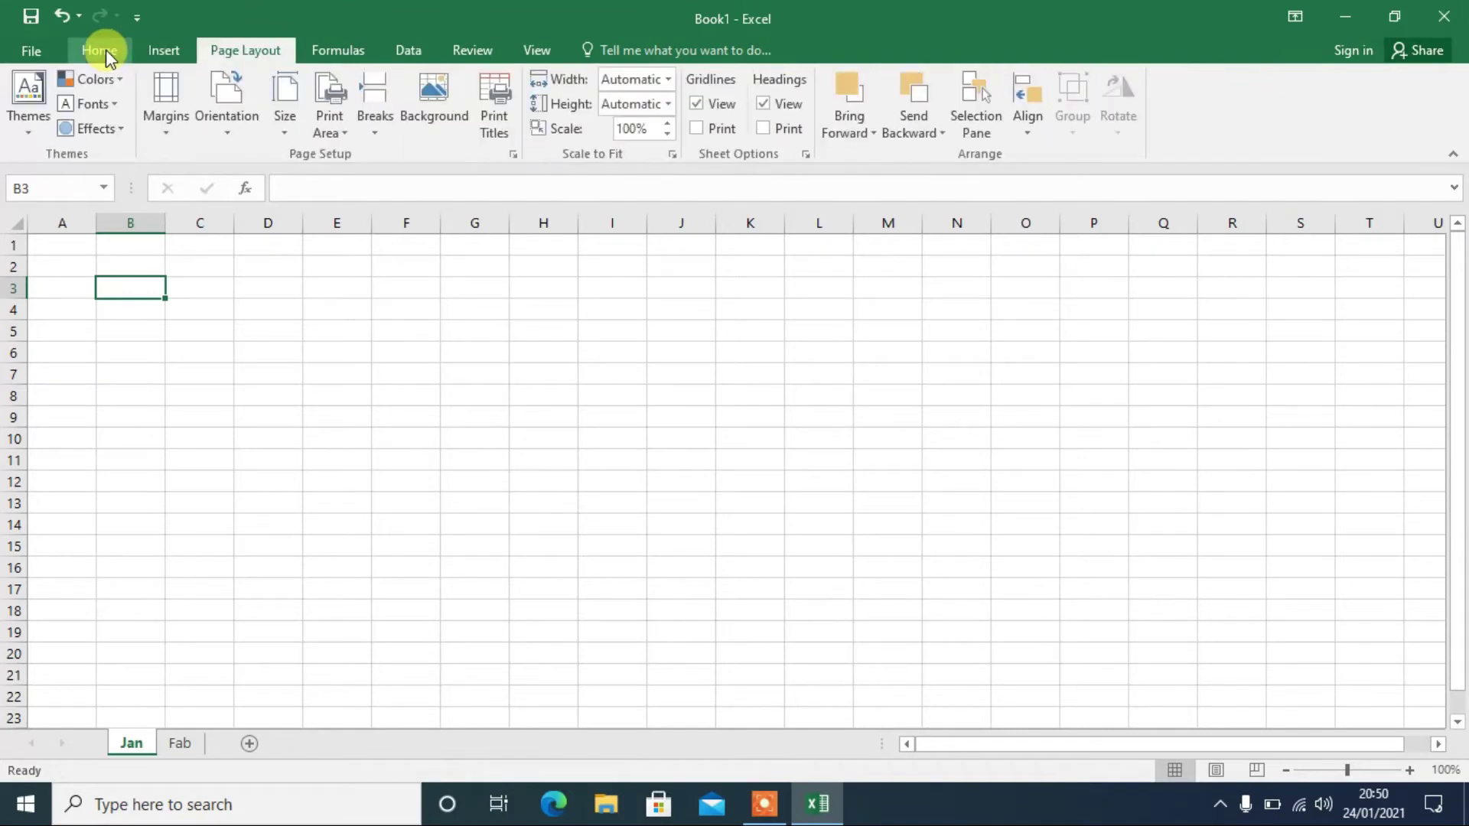
{"action": "left_click", "coordinate": [105, 49]}
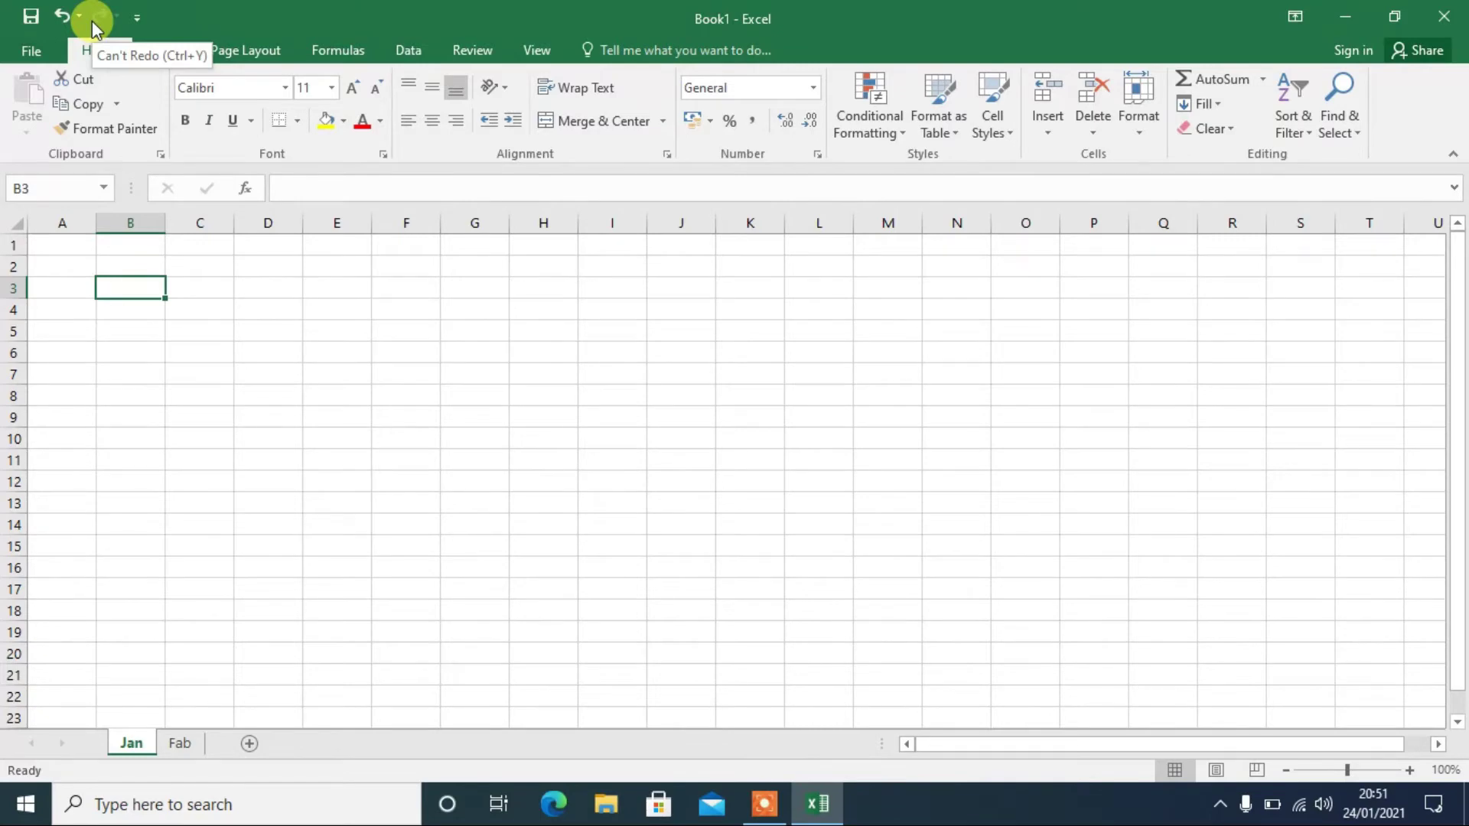
Open the full Quick Access Toolbar customization options and look through the list of popular commands.
{"action": "left_click", "coordinate": [135, 22]}
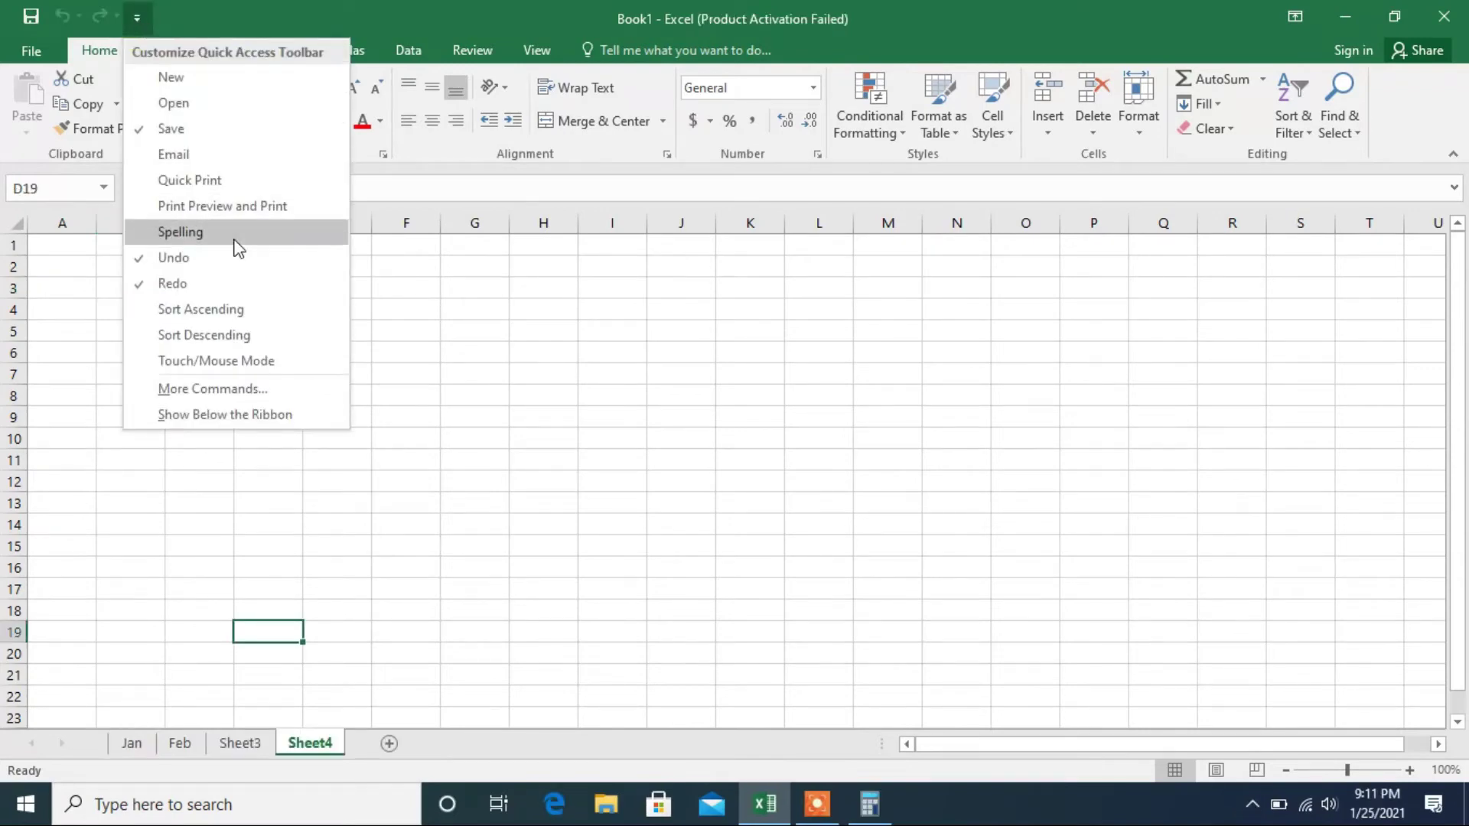
{"action": "left_click", "coordinate": [223, 399]}
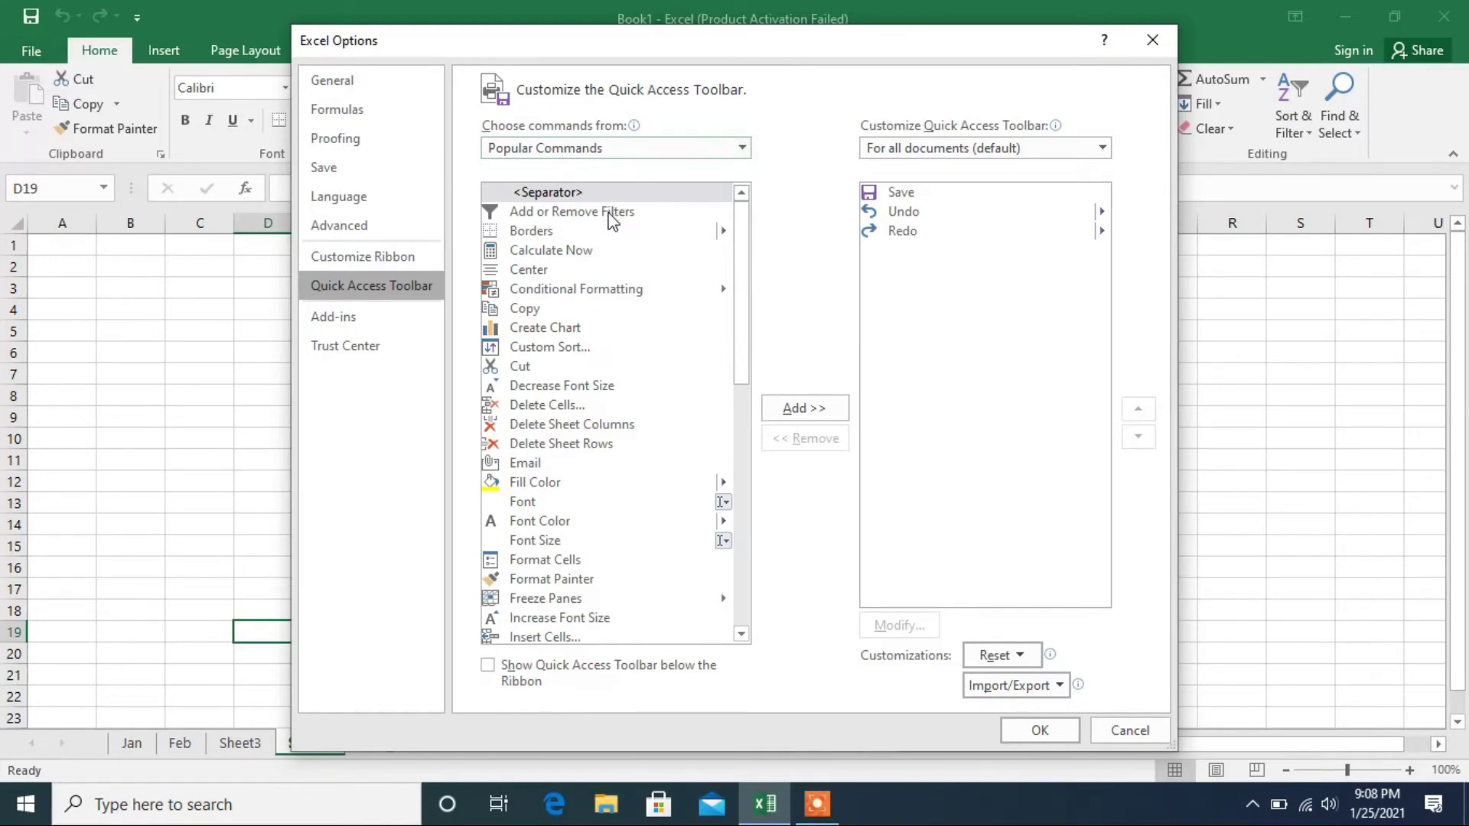
{"action": "scroll", "coordinate": [610, 237], "scroll_direction": "down", "scroll_amount": 3}
{"action": "scroll", "coordinate": [612, 244], "scroll_direction": "down", "scroll_amount": 4}
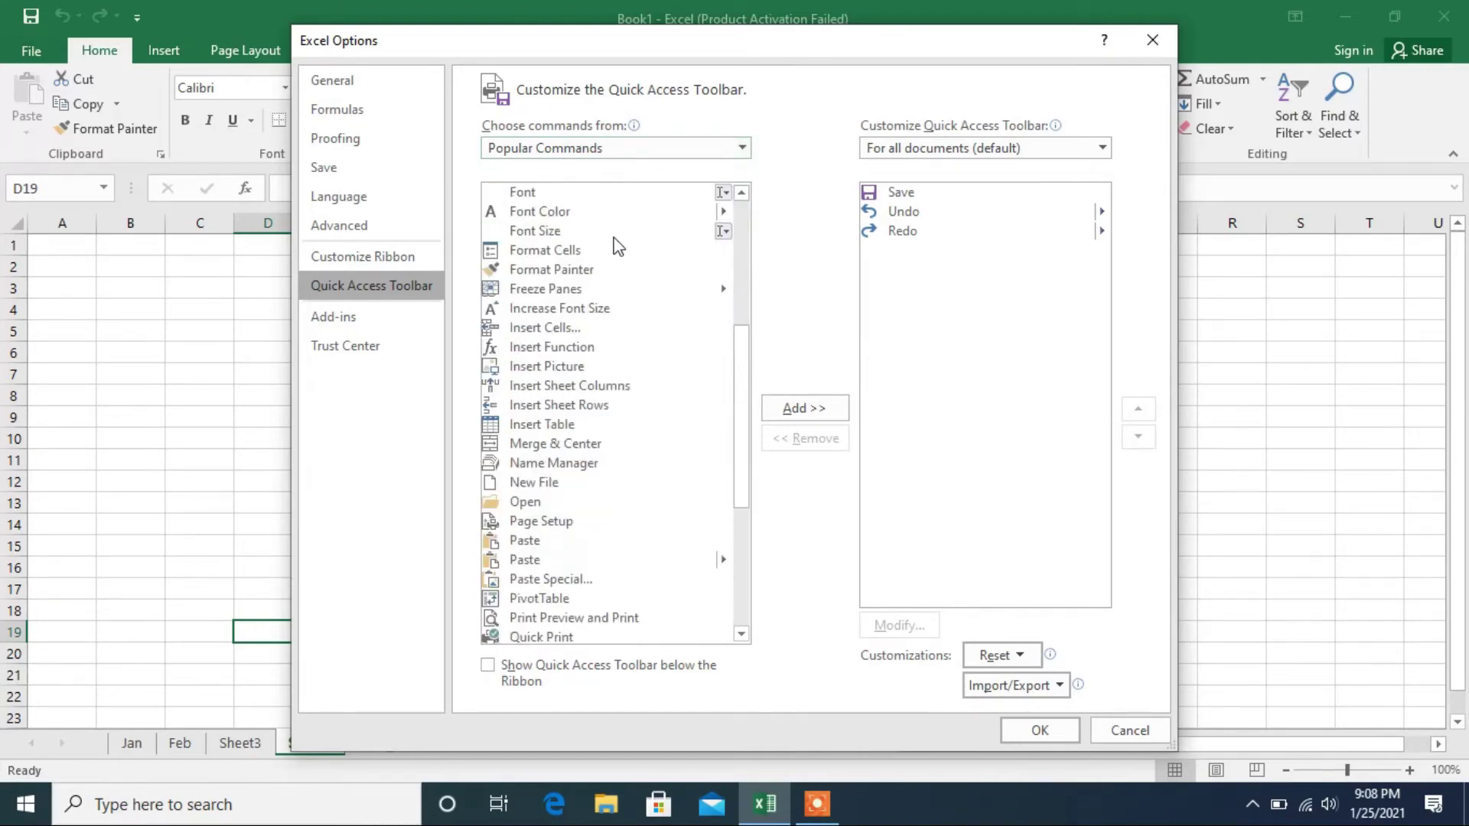
{"action": "scroll", "coordinate": [620, 246], "scroll_direction": "down", "scroll_amount": 2}
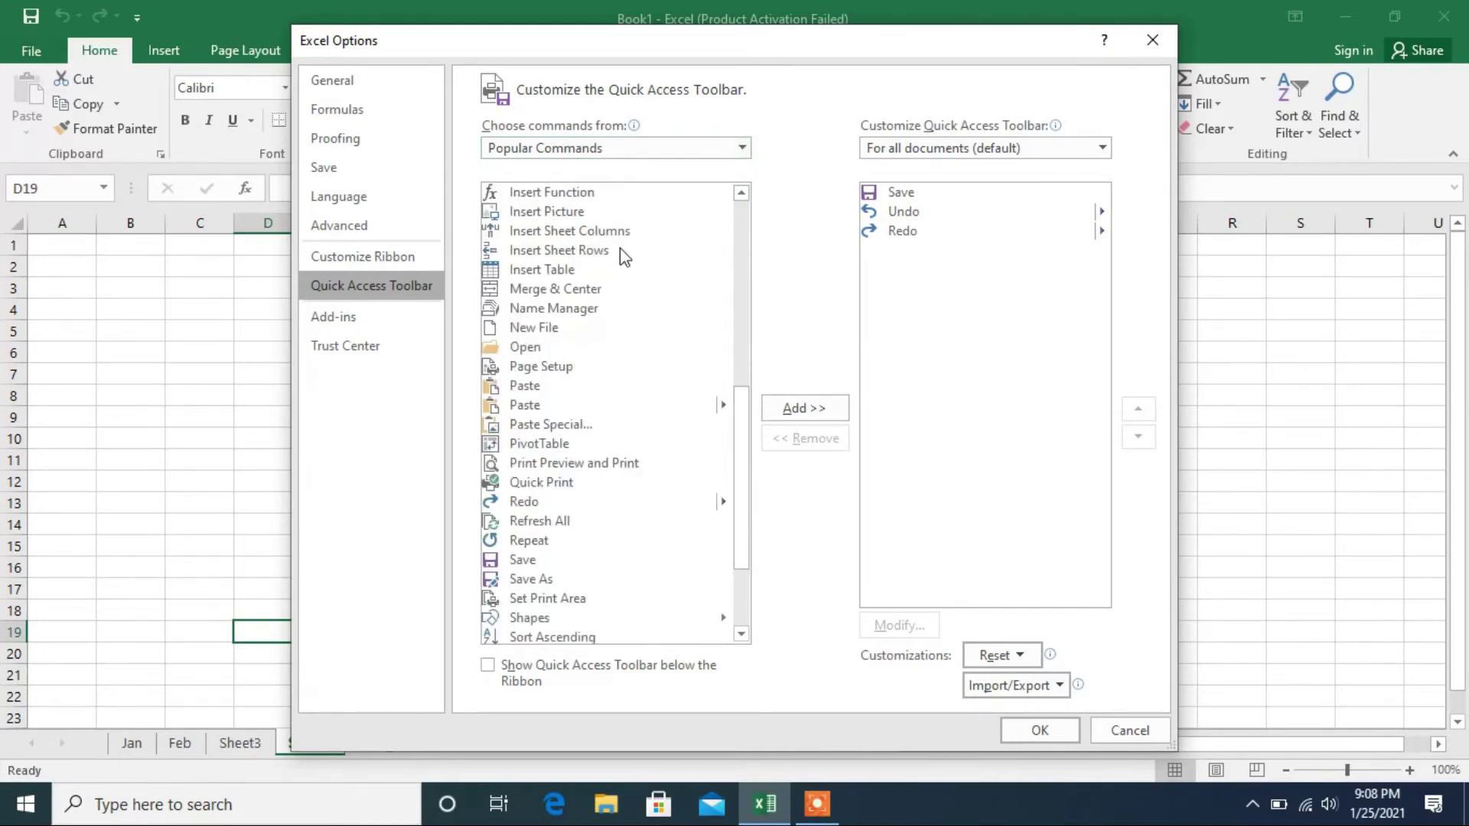
{"action": "scroll", "coordinate": [619, 248], "scroll_direction": "down", "scroll_amount": 2}
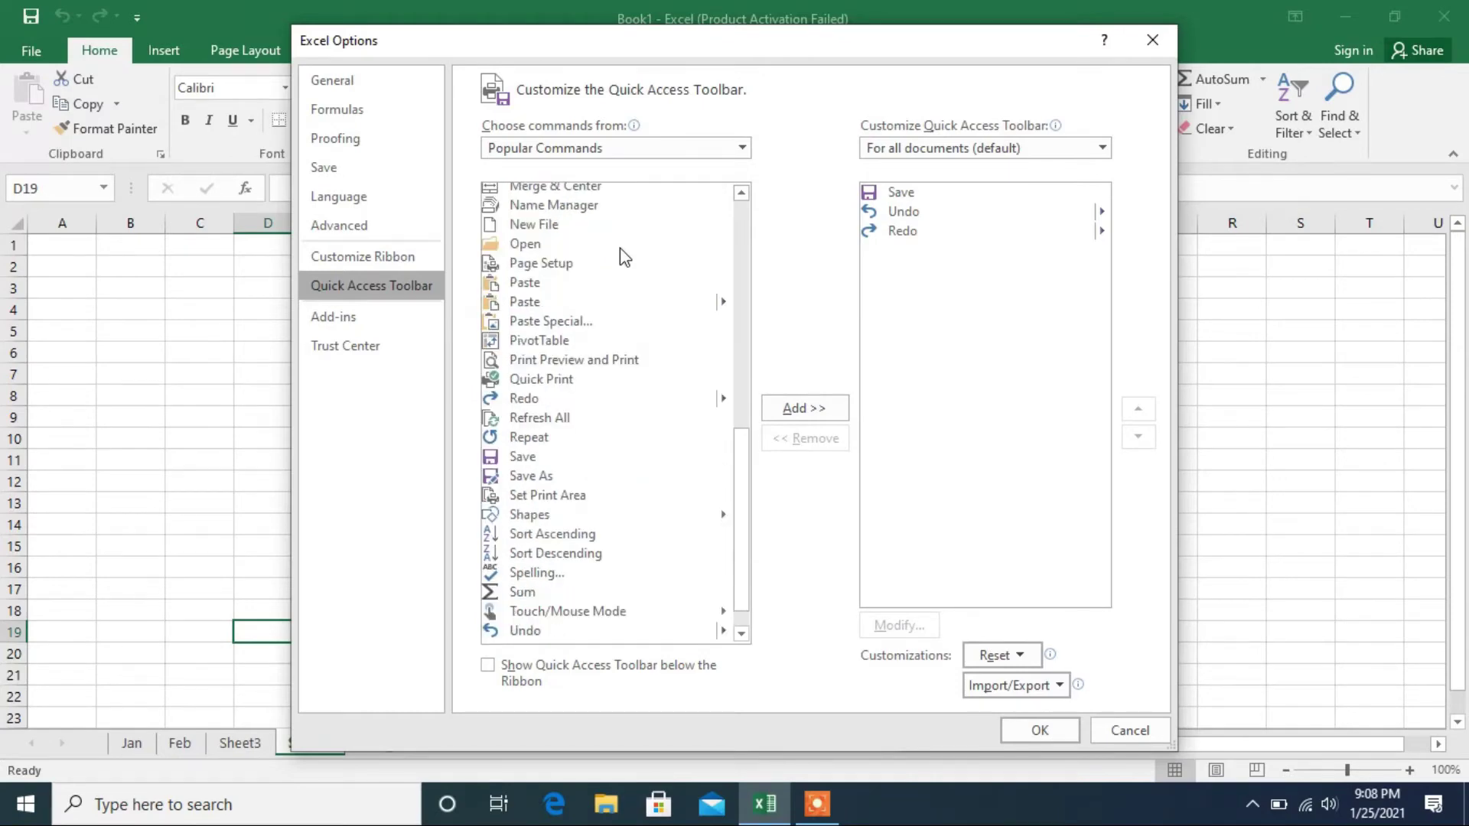
{"action": "scroll", "coordinate": [620, 247], "scroll_direction": "down", "scroll_amount": 1}
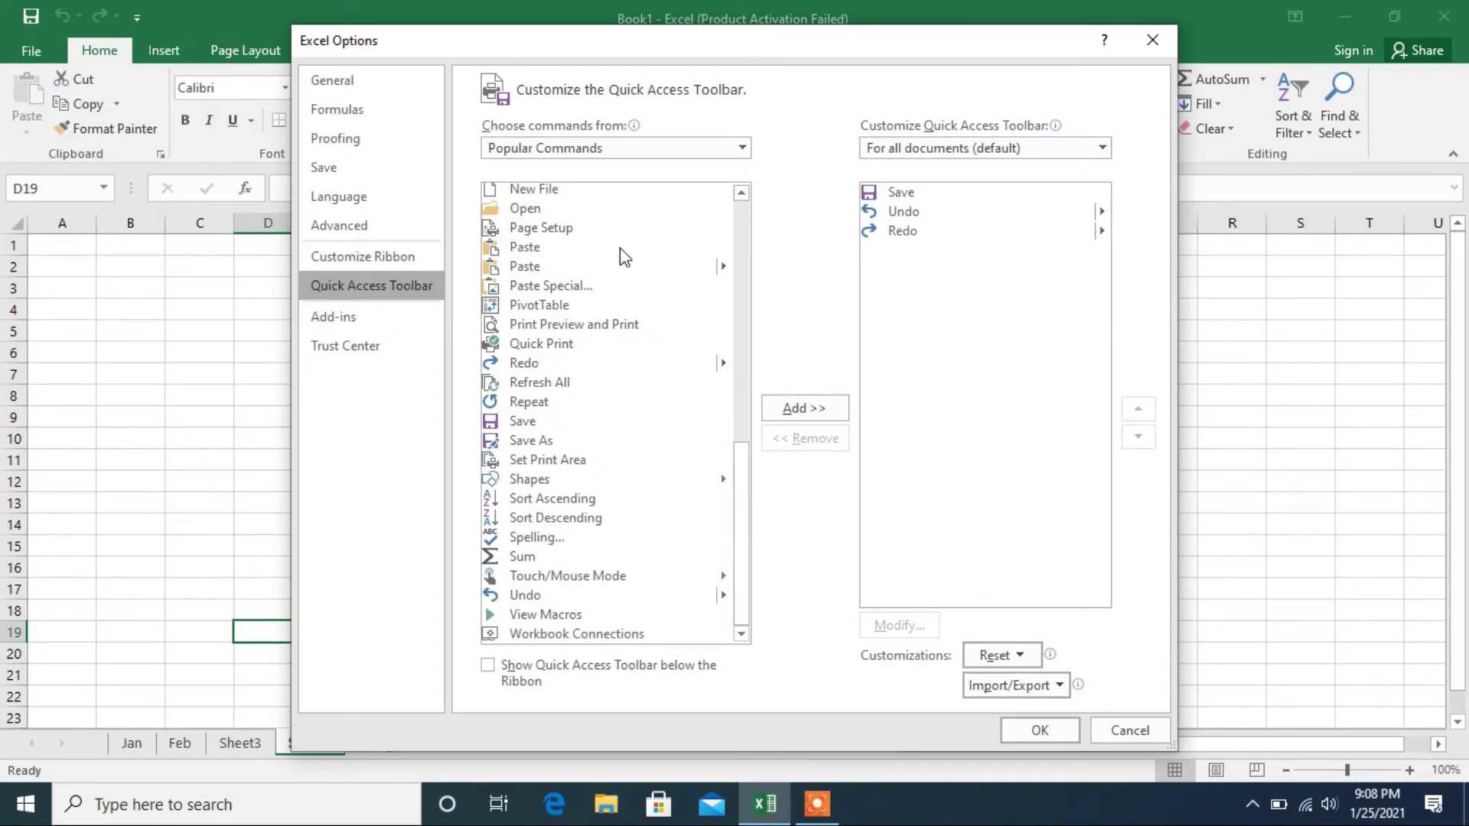
Add the Sum command to the Quick Access Toolbar, try removing and re-adding it, and apply the options.
{"action": "left_click", "coordinate": [523, 558]}
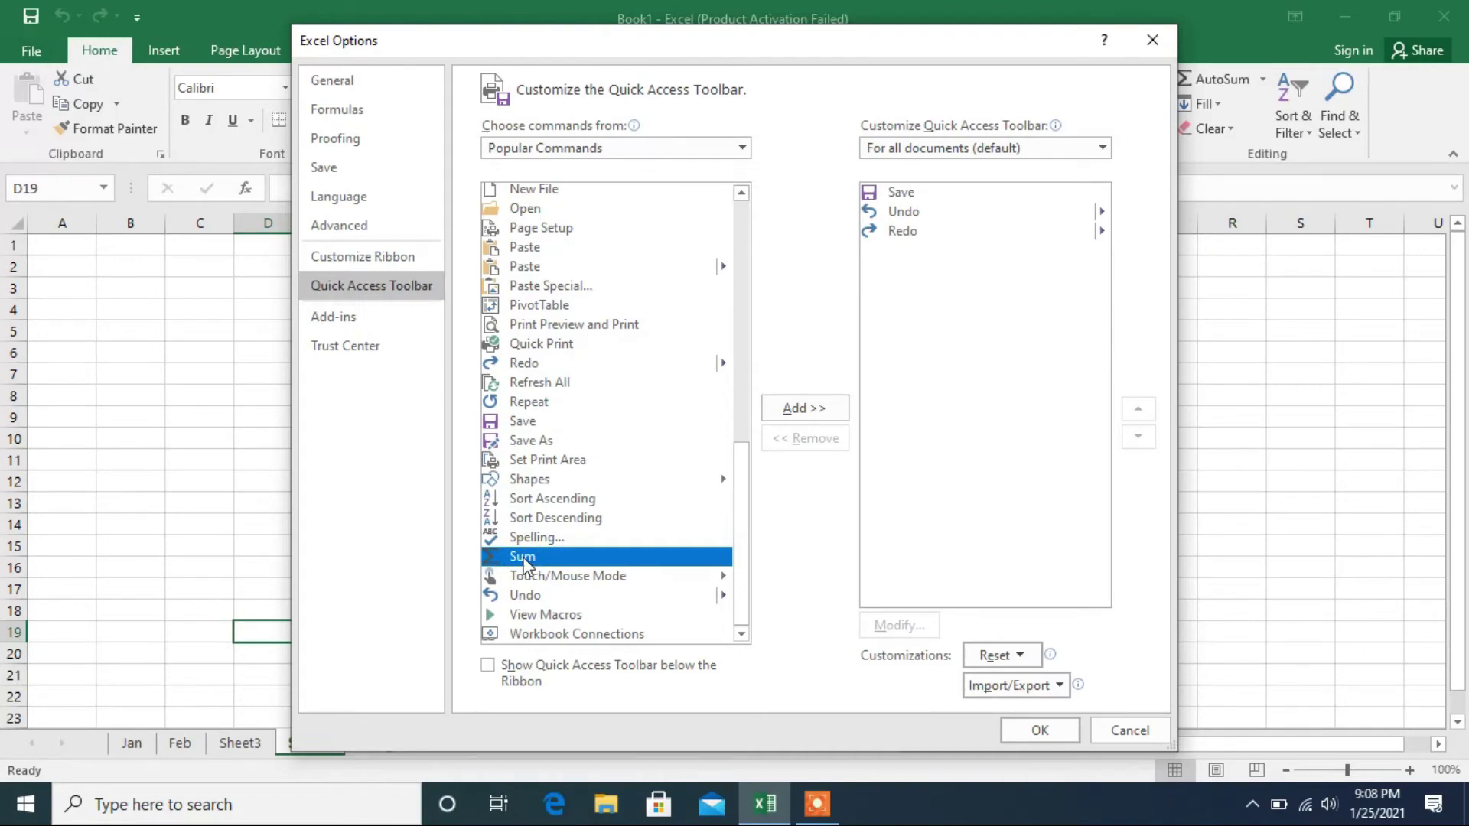
{"action": "left_click", "coordinate": [791, 410]}
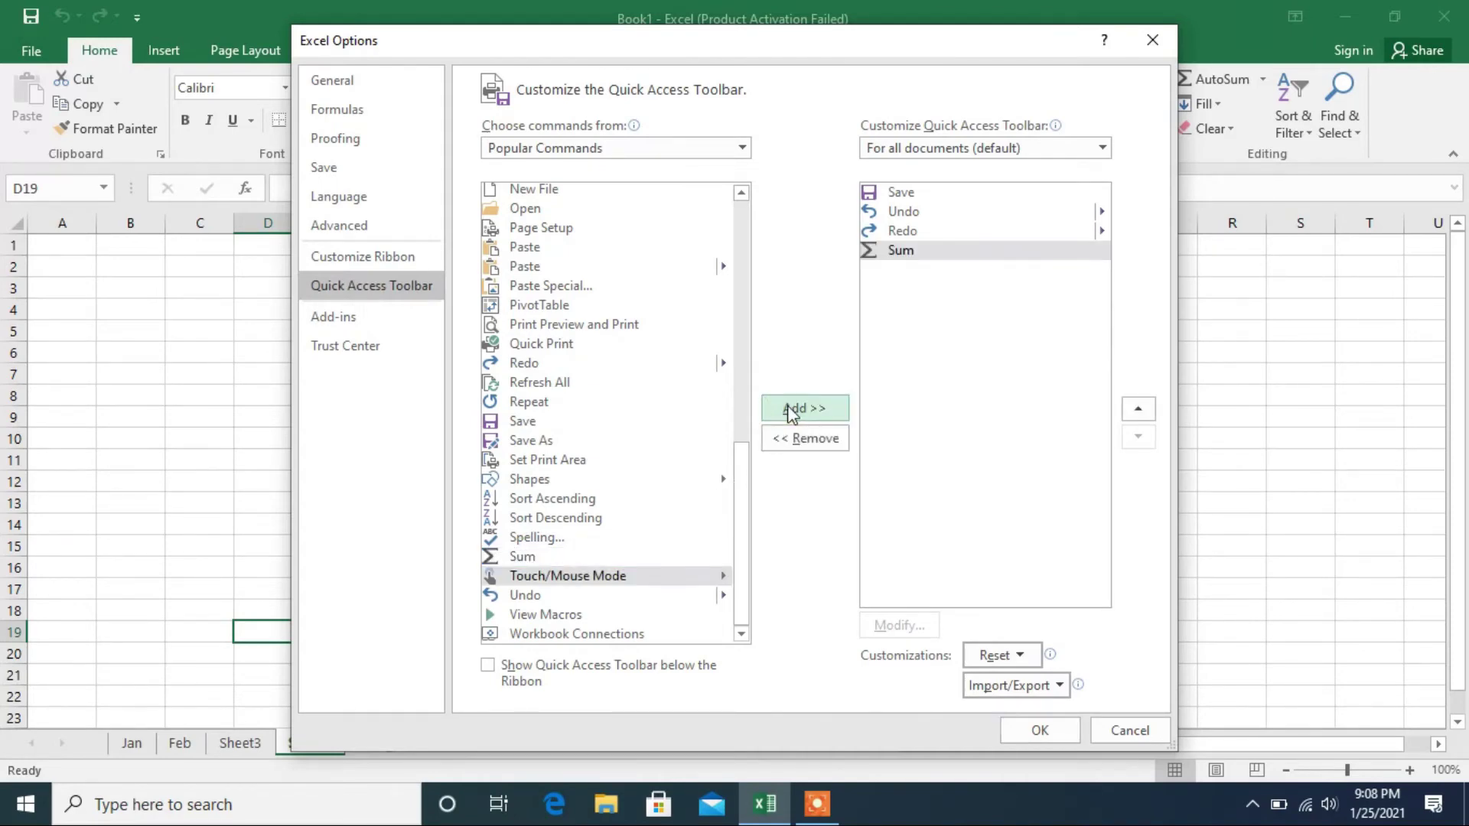
{"action": "left_click", "coordinate": [796, 438]}
{"action": "left_click", "coordinate": [516, 558]}
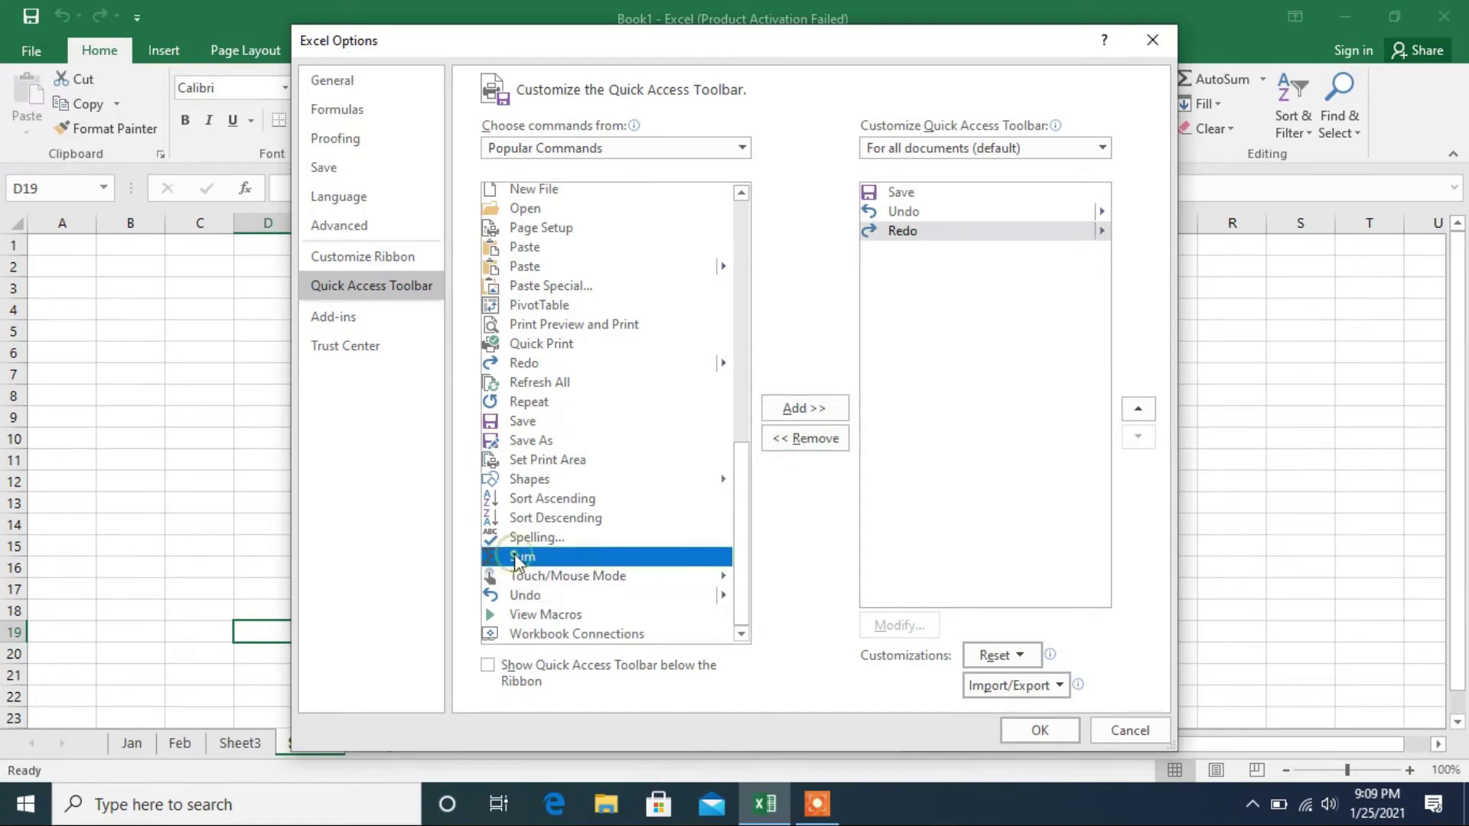
{"action": "double_click", "coordinate": [514, 553]}
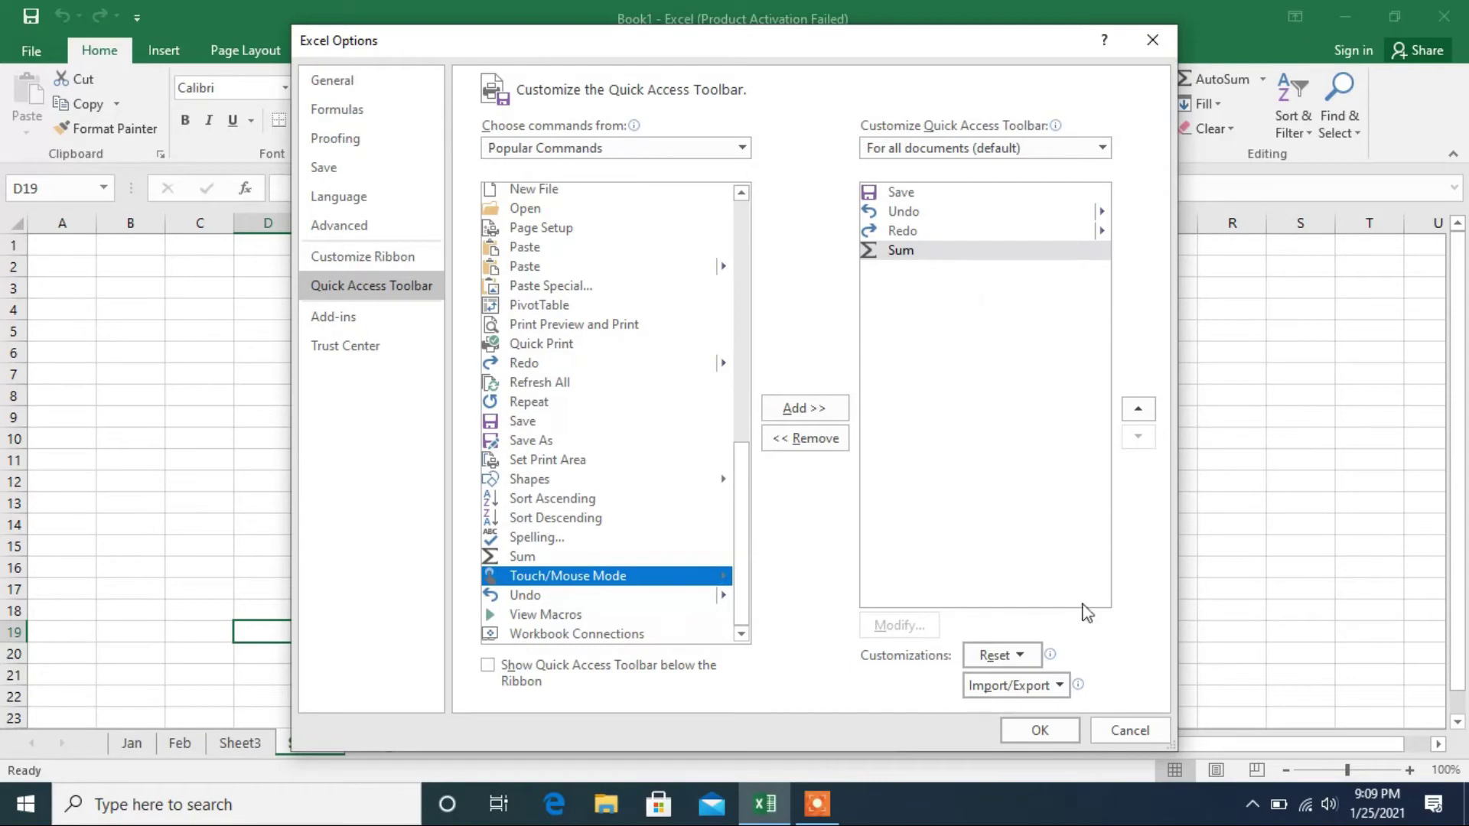
{"action": "left_click", "coordinate": [1053, 732]}
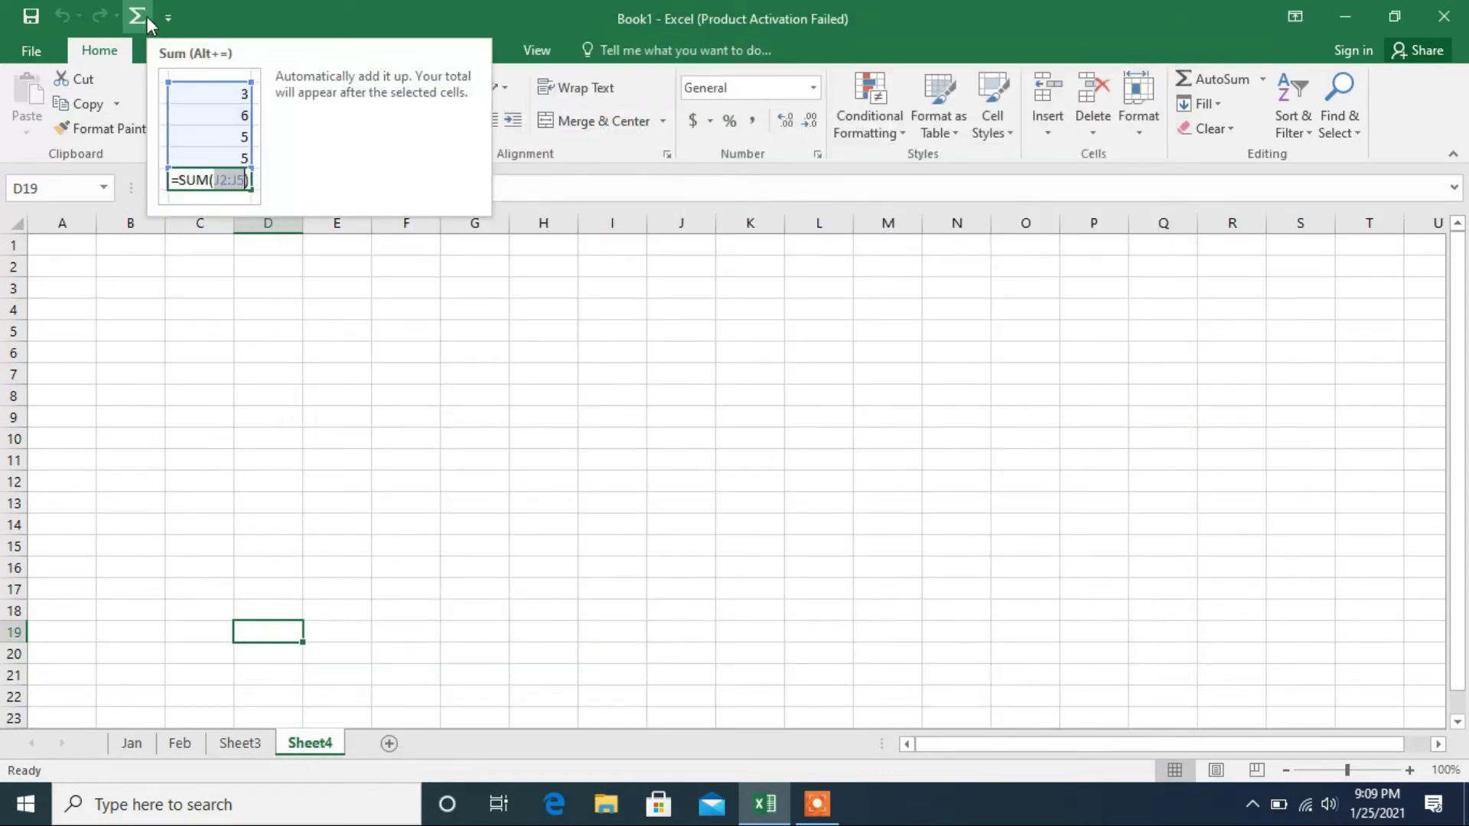
Reopen the full Quick Access Toolbar customization options and remove the Sum command from the toolbar list.
{"action": "left_click", "coordinate": [166, 18]}
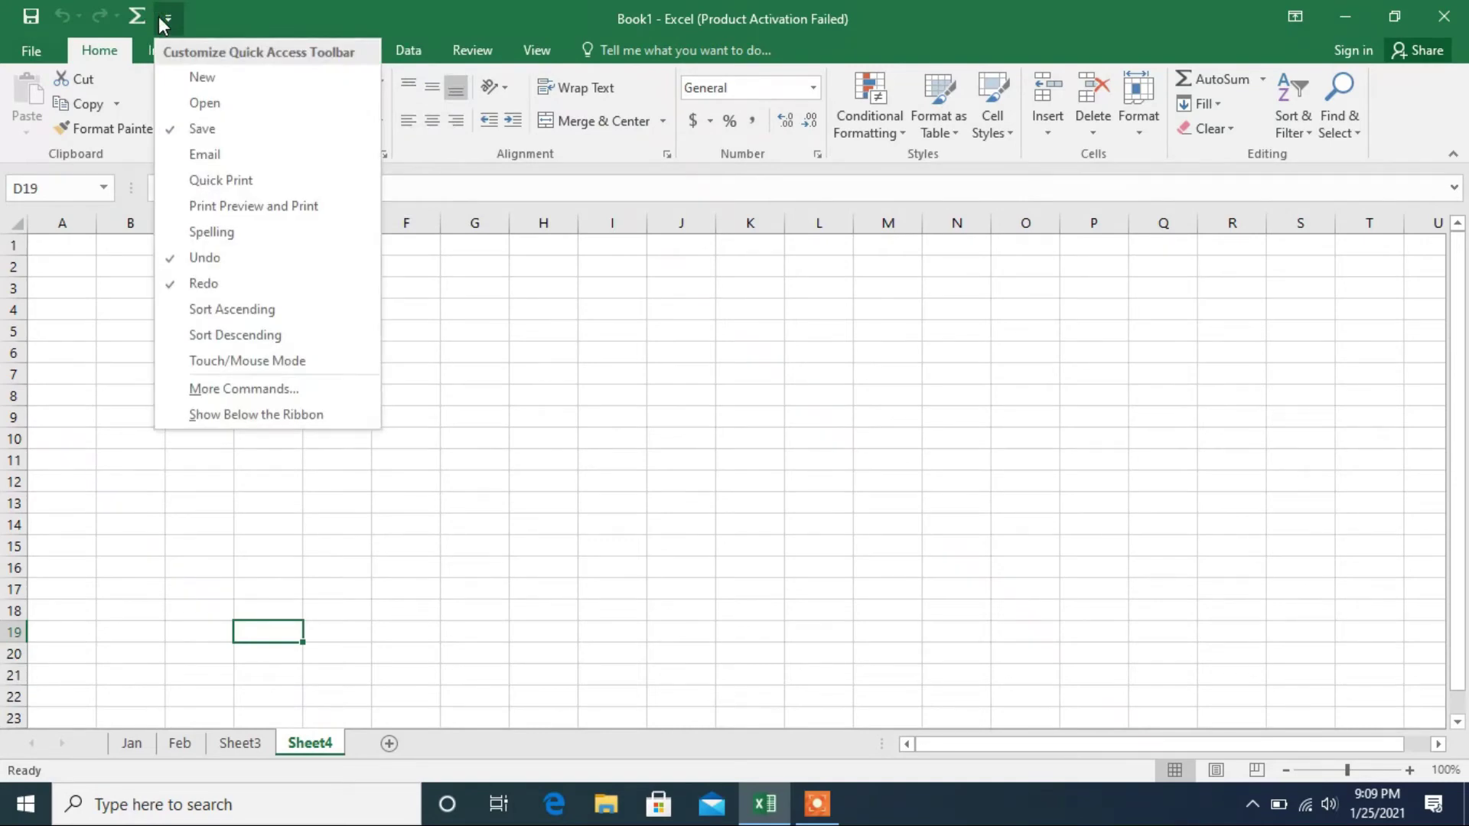
{"action": "left_click", "coordinate": [282, 390]}
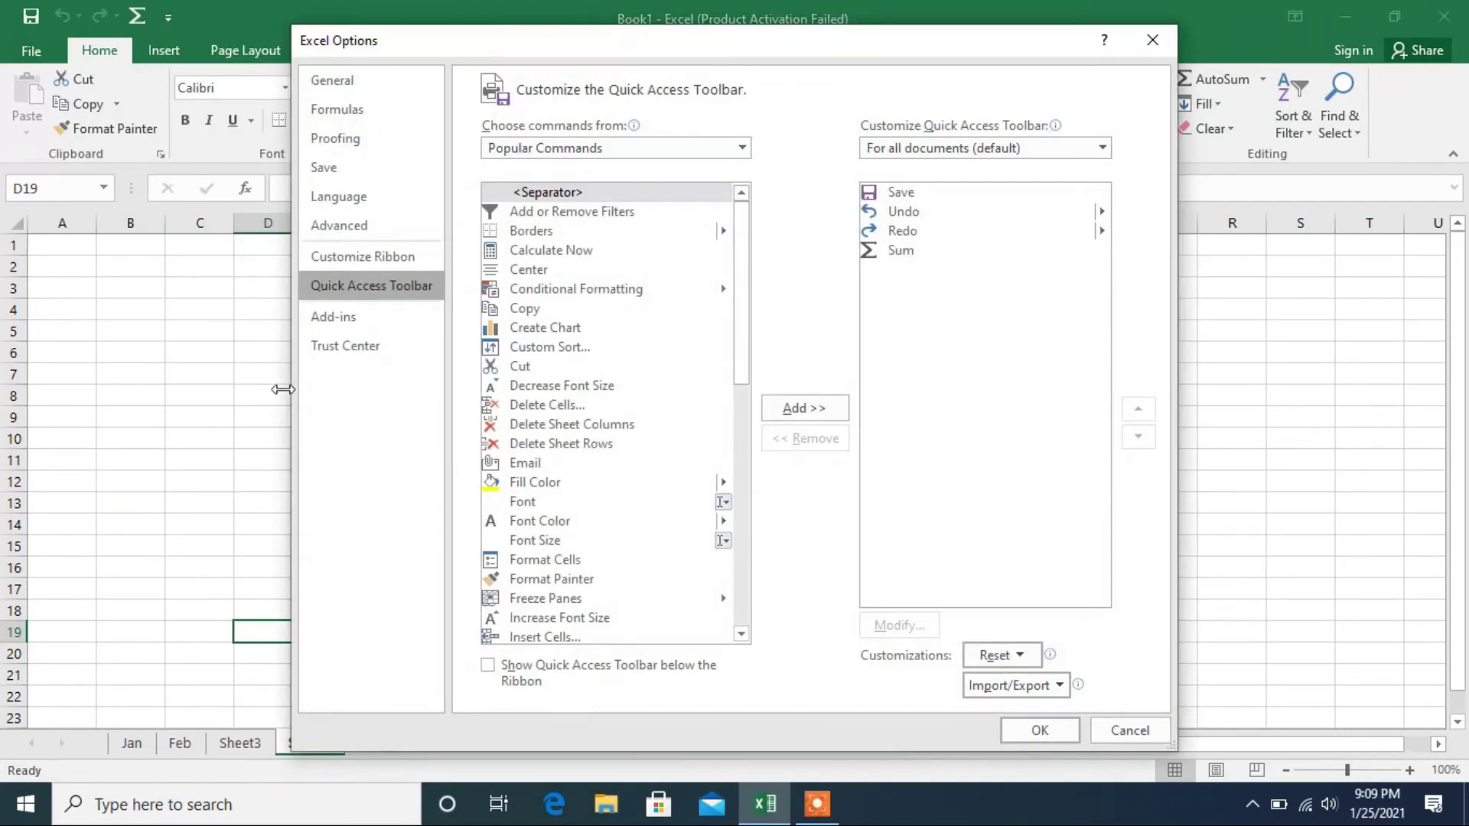
{"action": "left_click", "coordinate": [897, 254]}
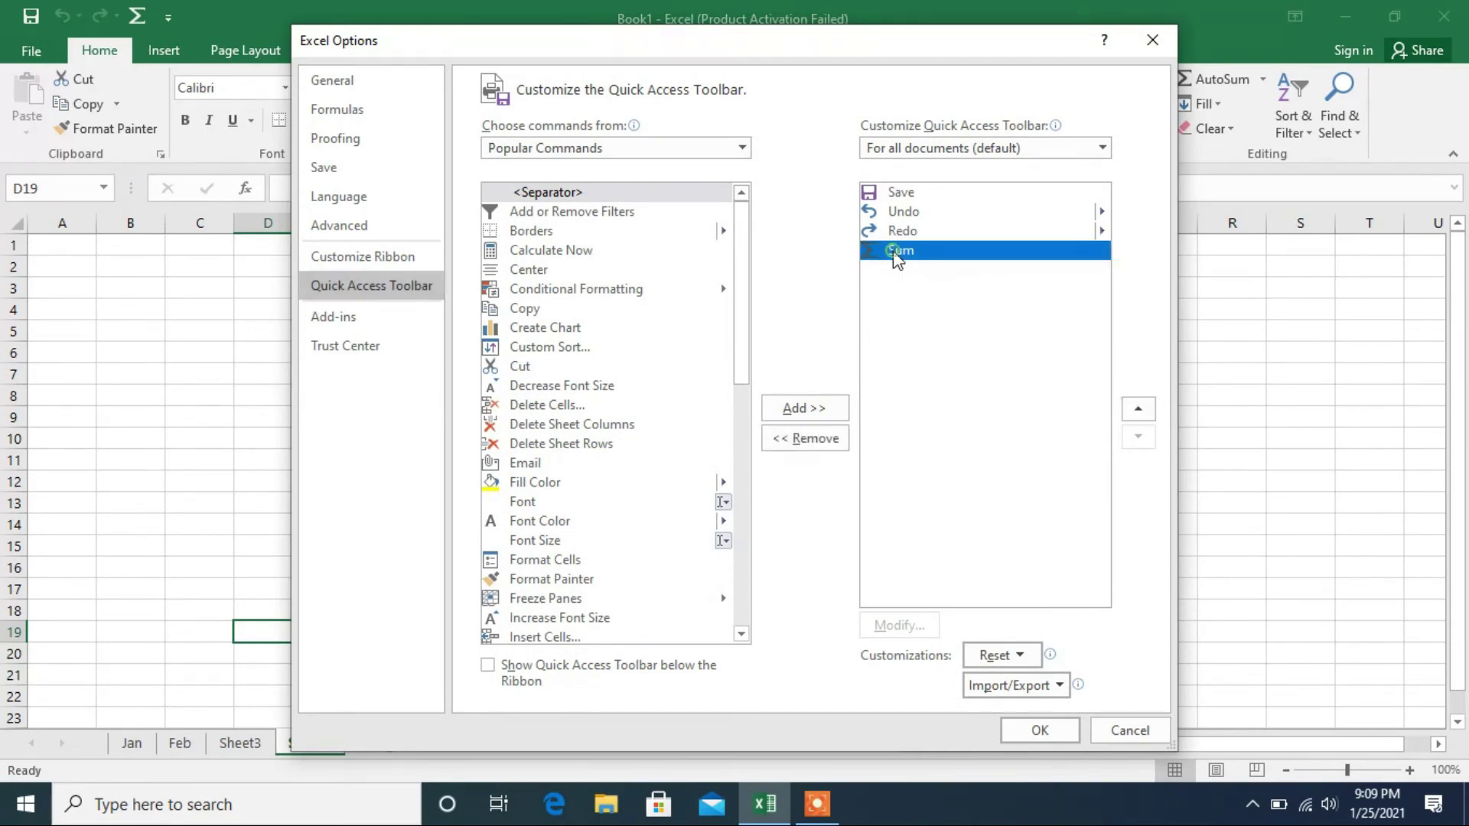
{"action": "left_click", "coordinate": [836, 438]}
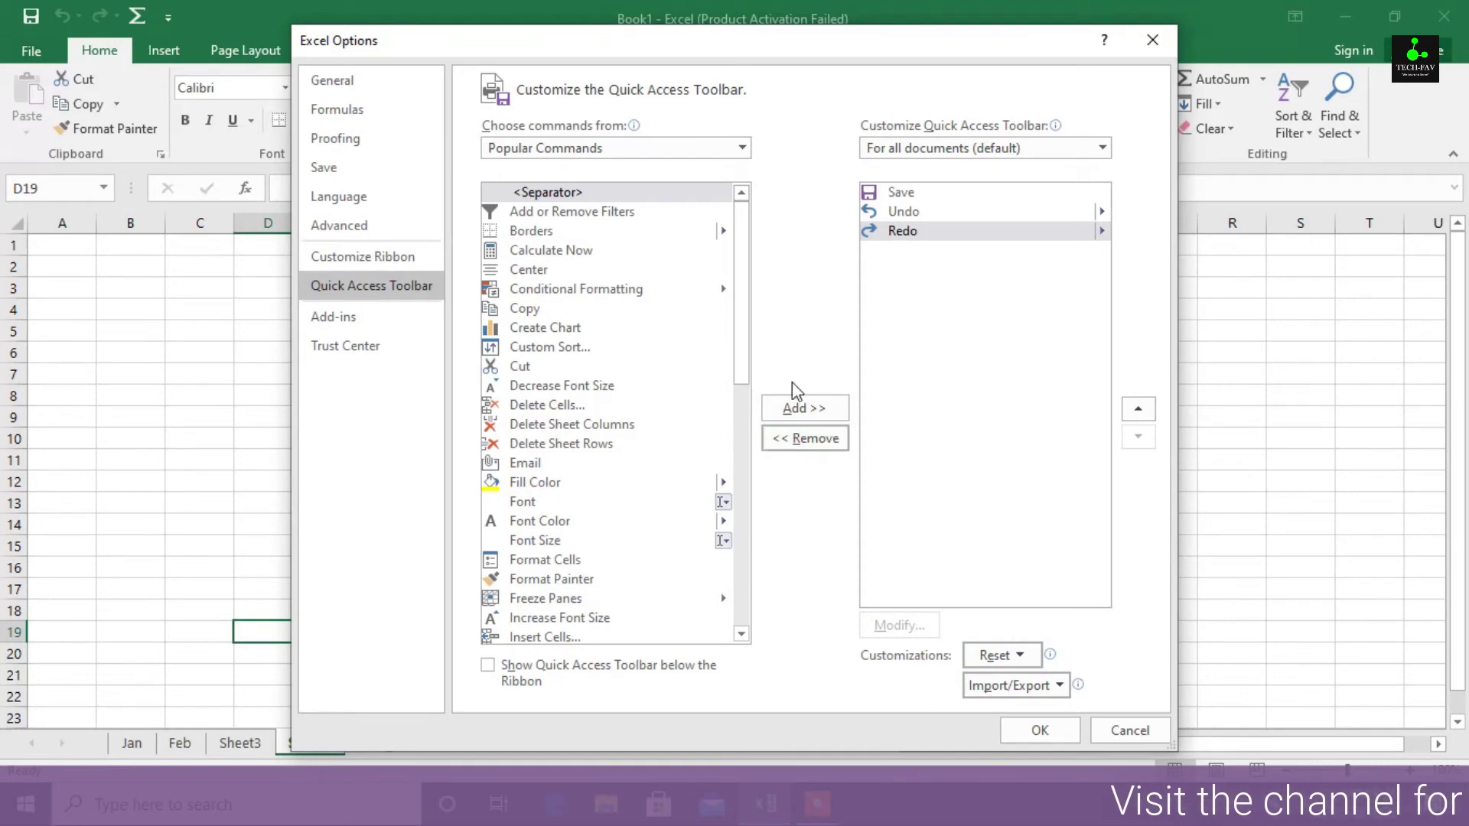
Add the Calculator command from the All Commands list to the Quick Access Toolbar and apply the options.
{"action": "left_click", "coordinate": [569, 147]}
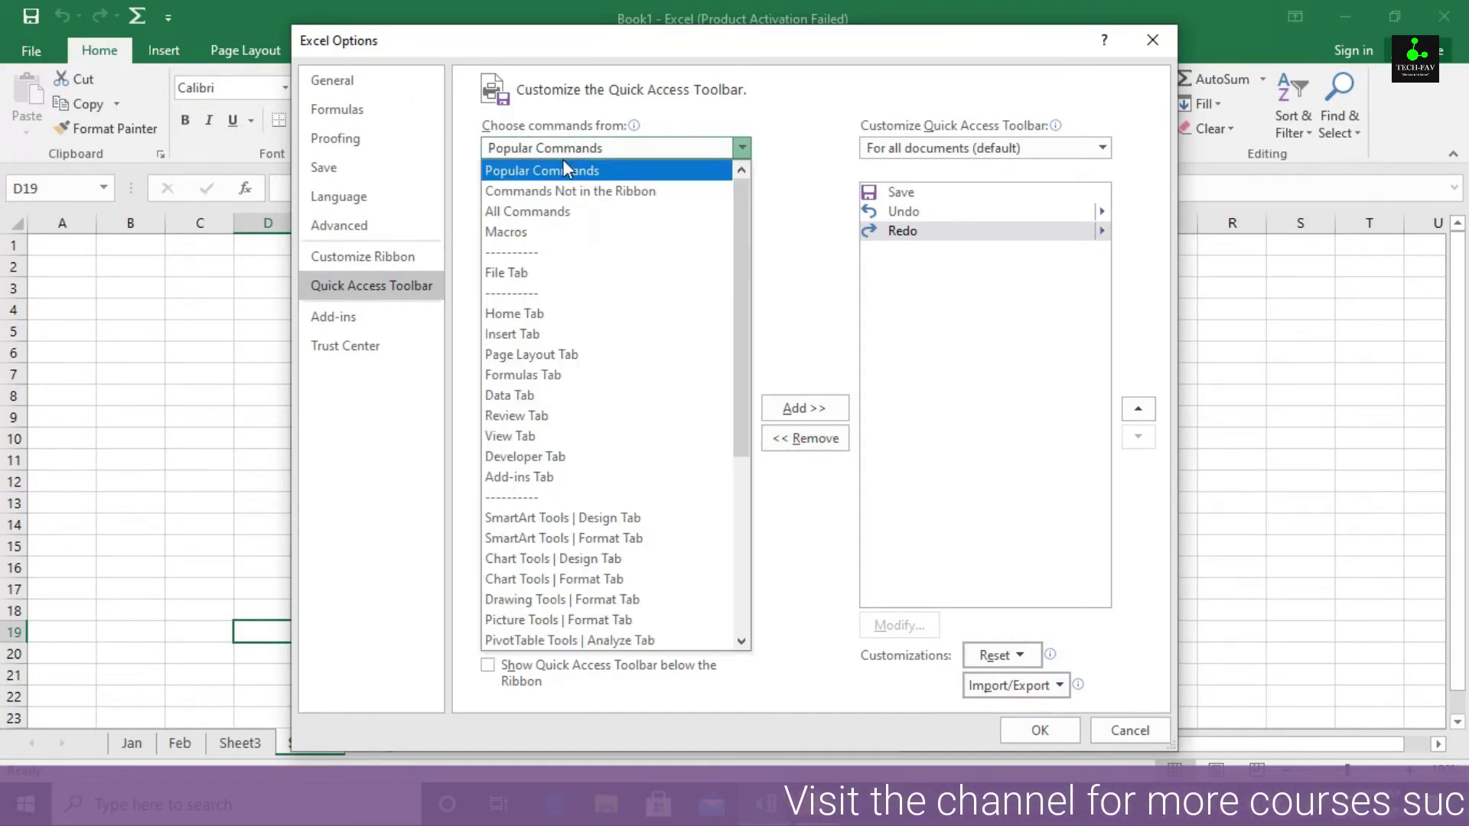
{"action": "left_click", "coordinate": [562, 213]}
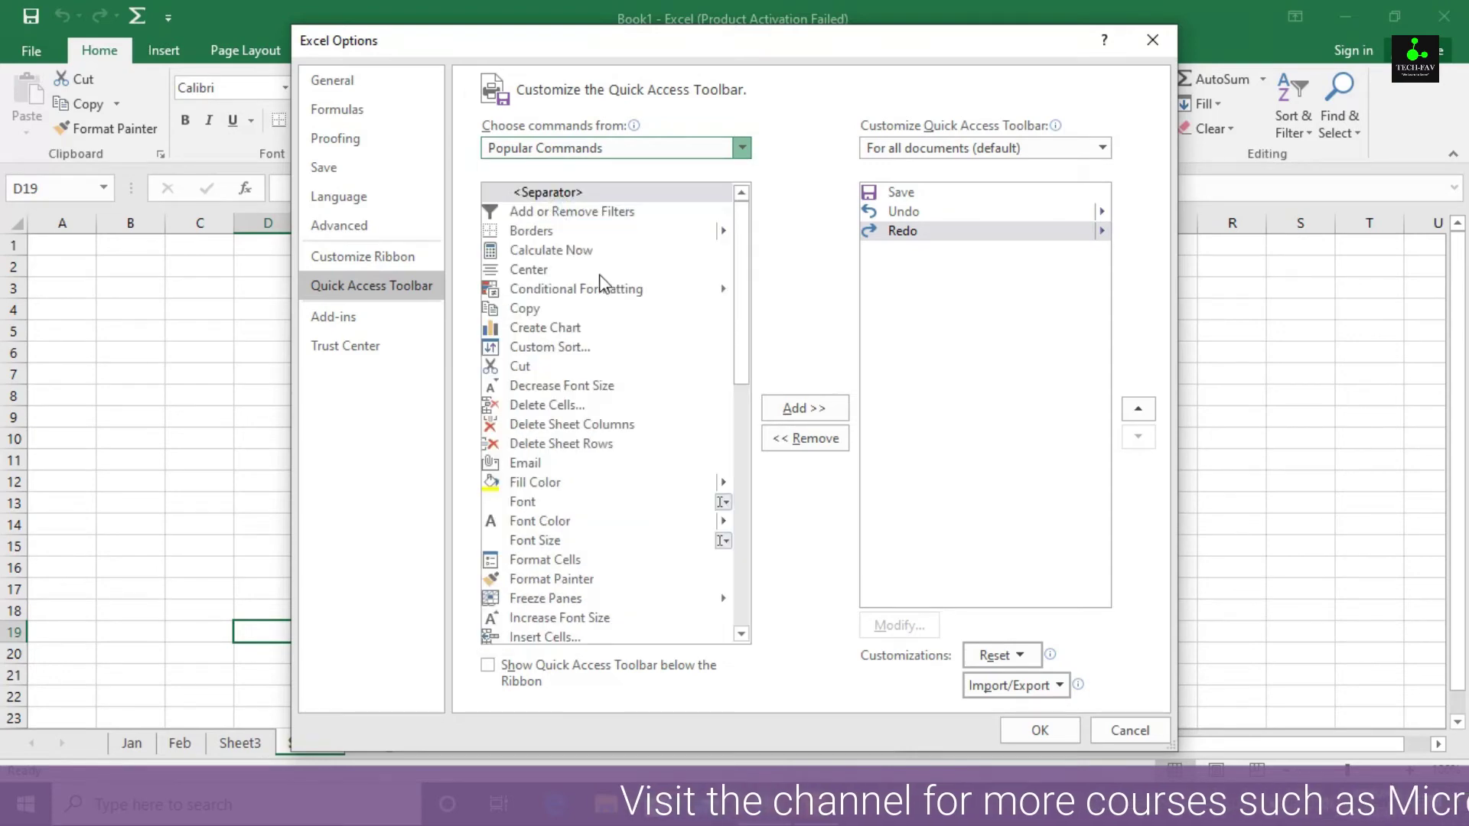
{"action": "scroll", "coordinate": [601, 283], "scroll_direction": "down", "scroll_amount": 12}
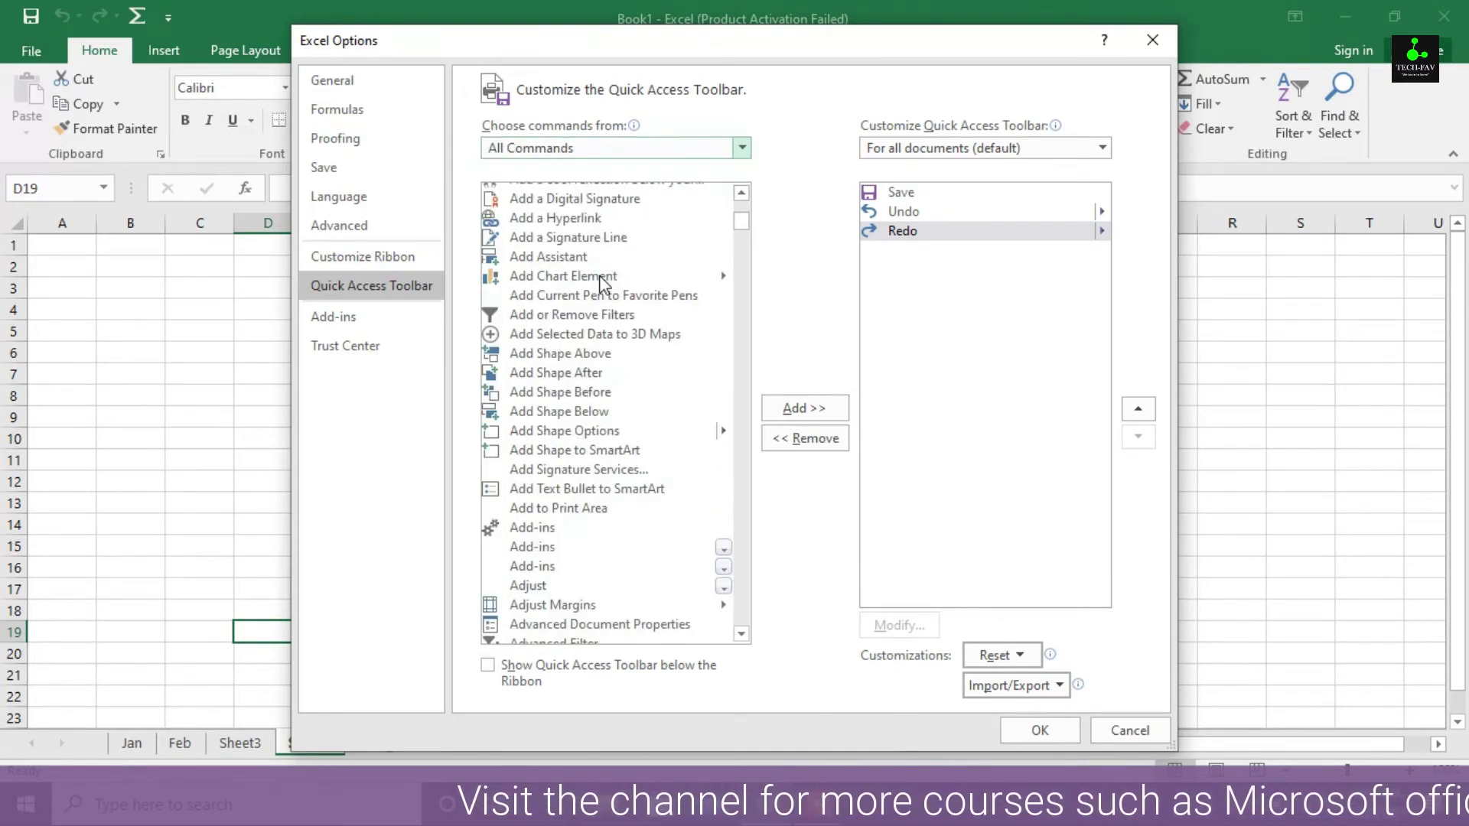
{"action": "scroll", "coordinate": [602, 283], "scroll_direction": "down", "scroll_amount": 15}
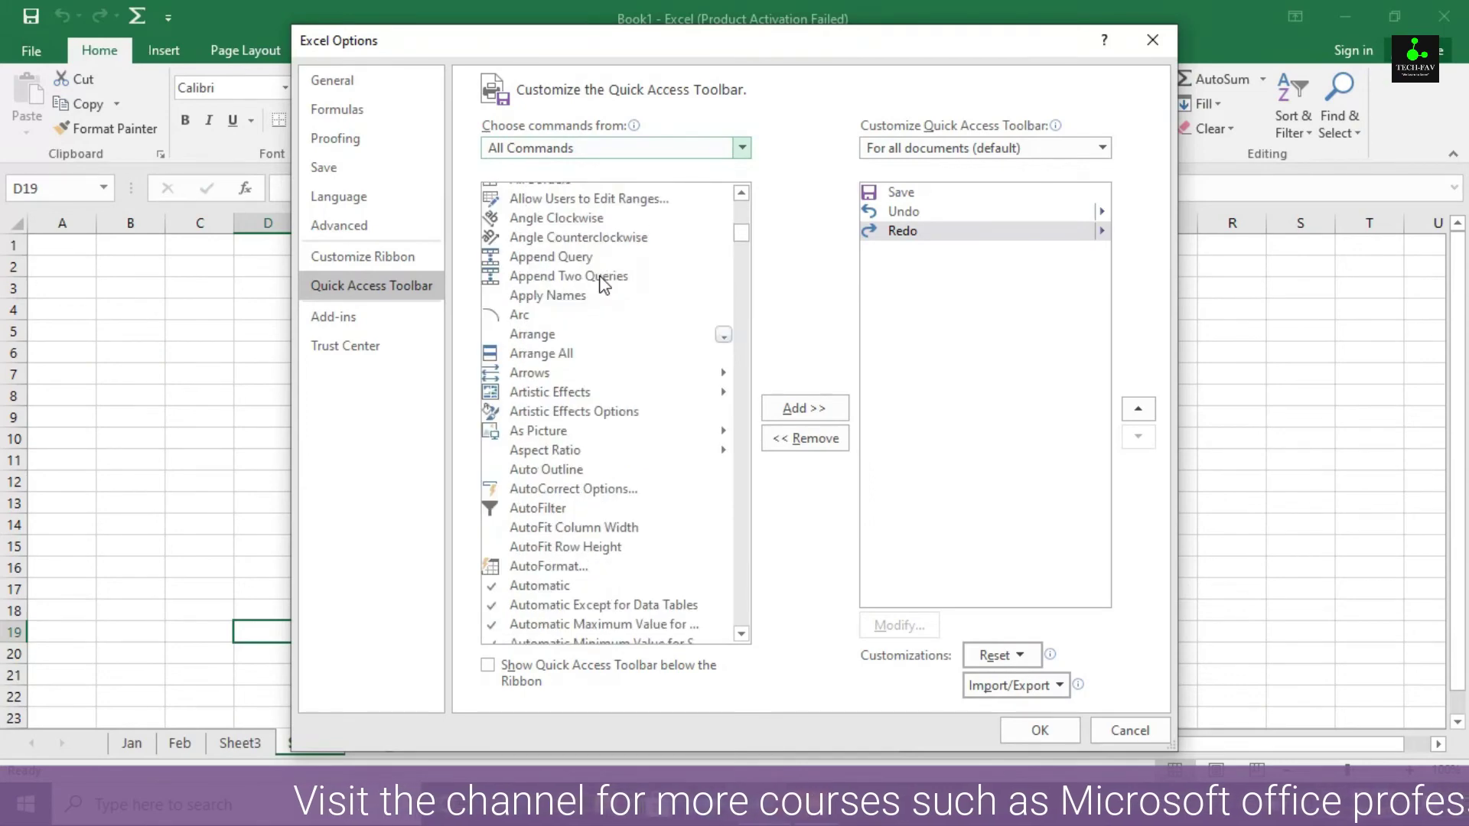
{"action": "scroll", "coordinate": [604, 285], "scroll_direction": "down", "scroll_amount": 15}
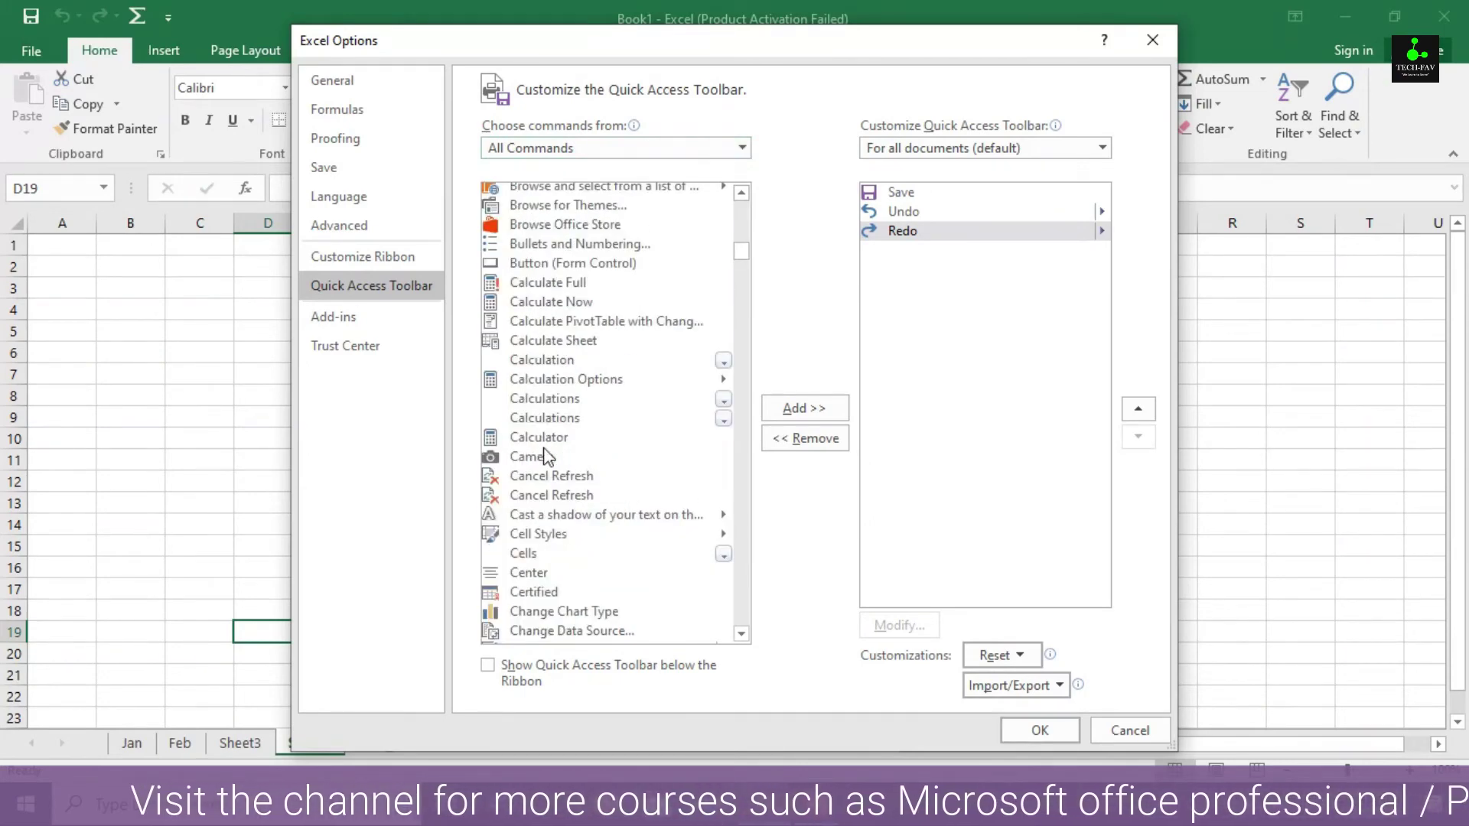
{"action": "left_click", "coordinate": [540, 439]}
{"action": "left_click", "coordinate": [827, 411]}
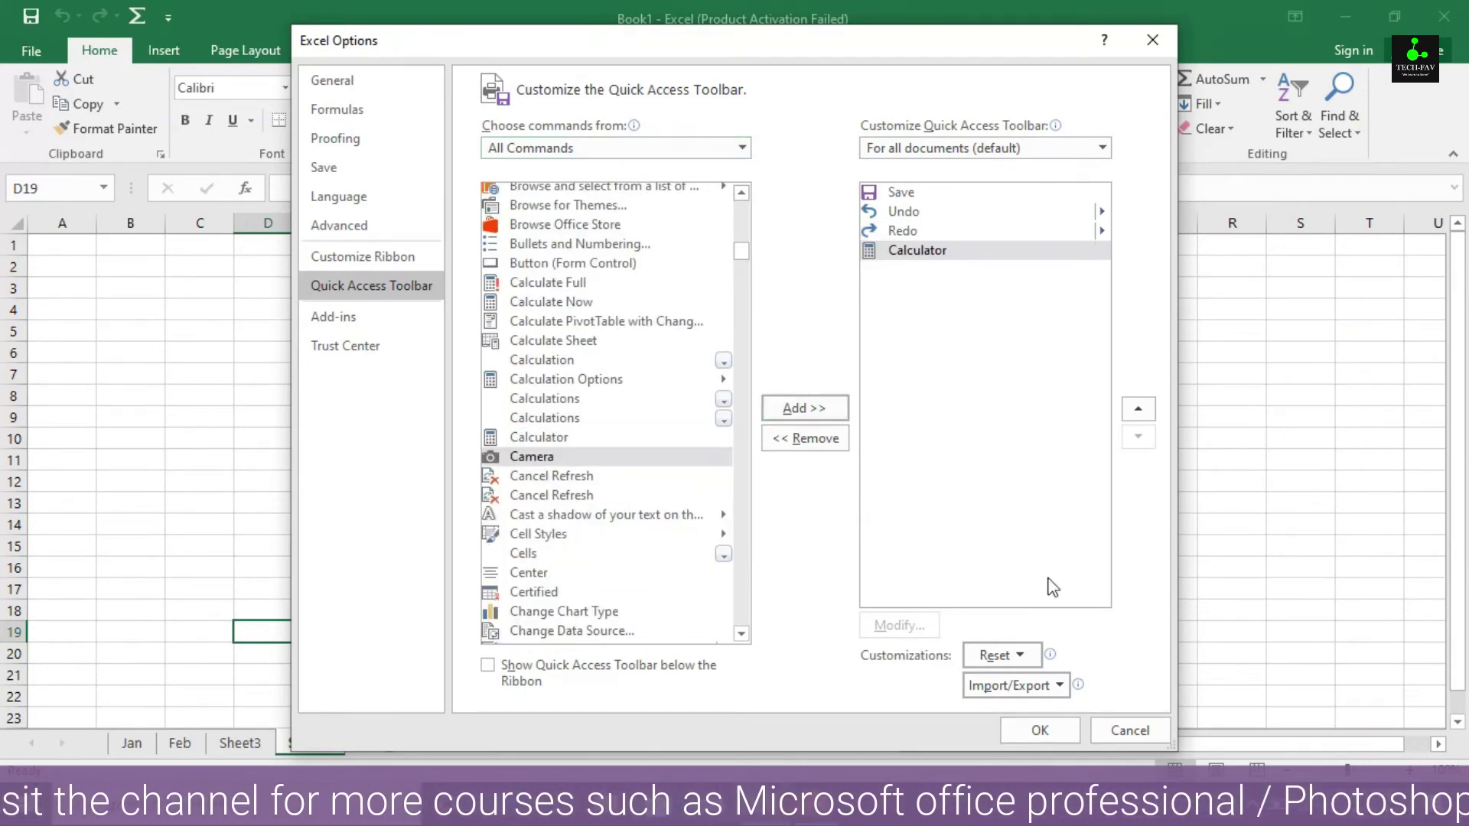
{"action": "left_click", "coordinate": [1044, 728]}
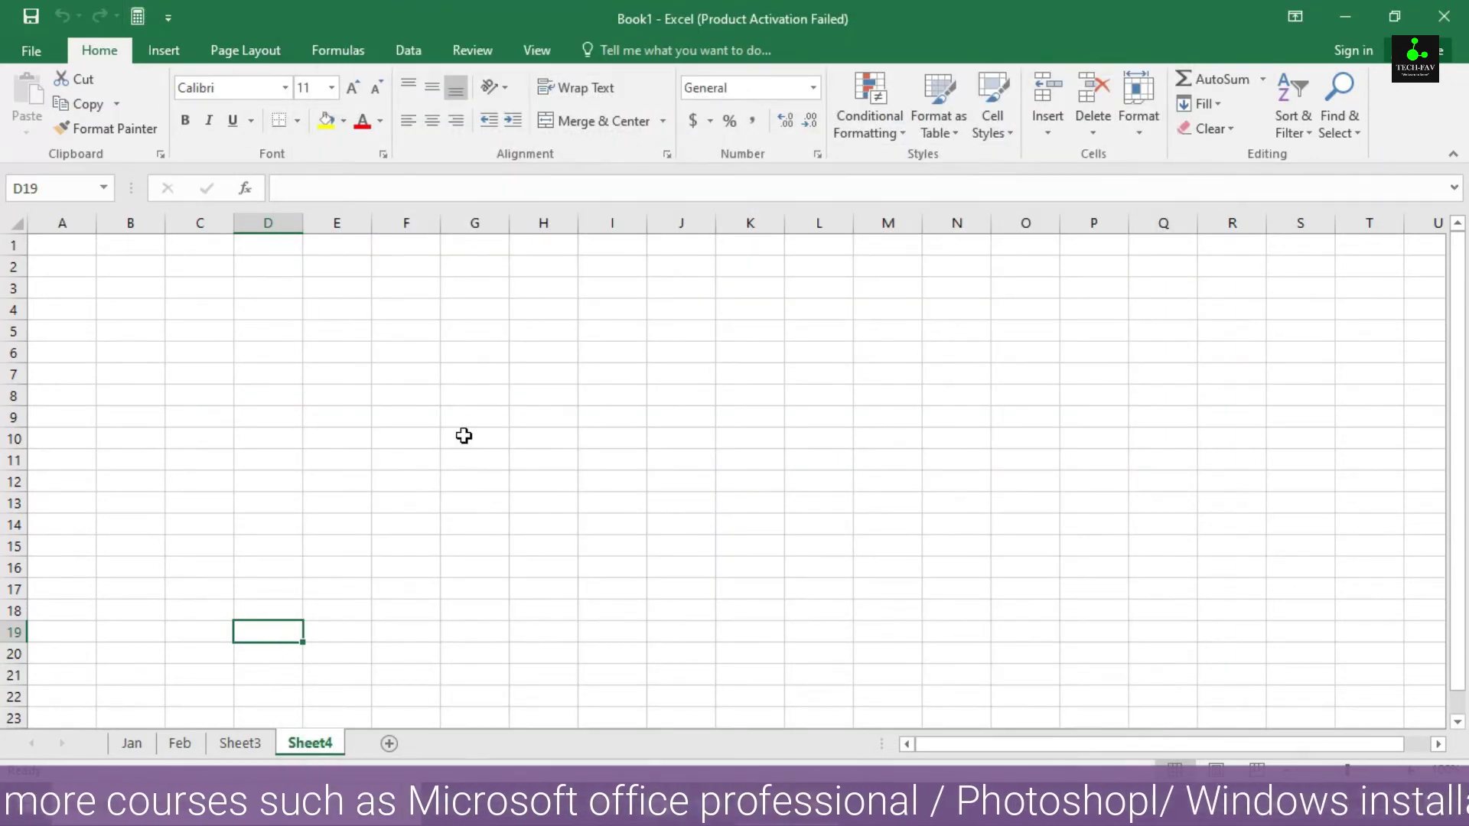
Remove the added calculator command from the Quick Access Toolbar in its full customization options.
{"action": "left_click", "coordinate": [167, 20]}
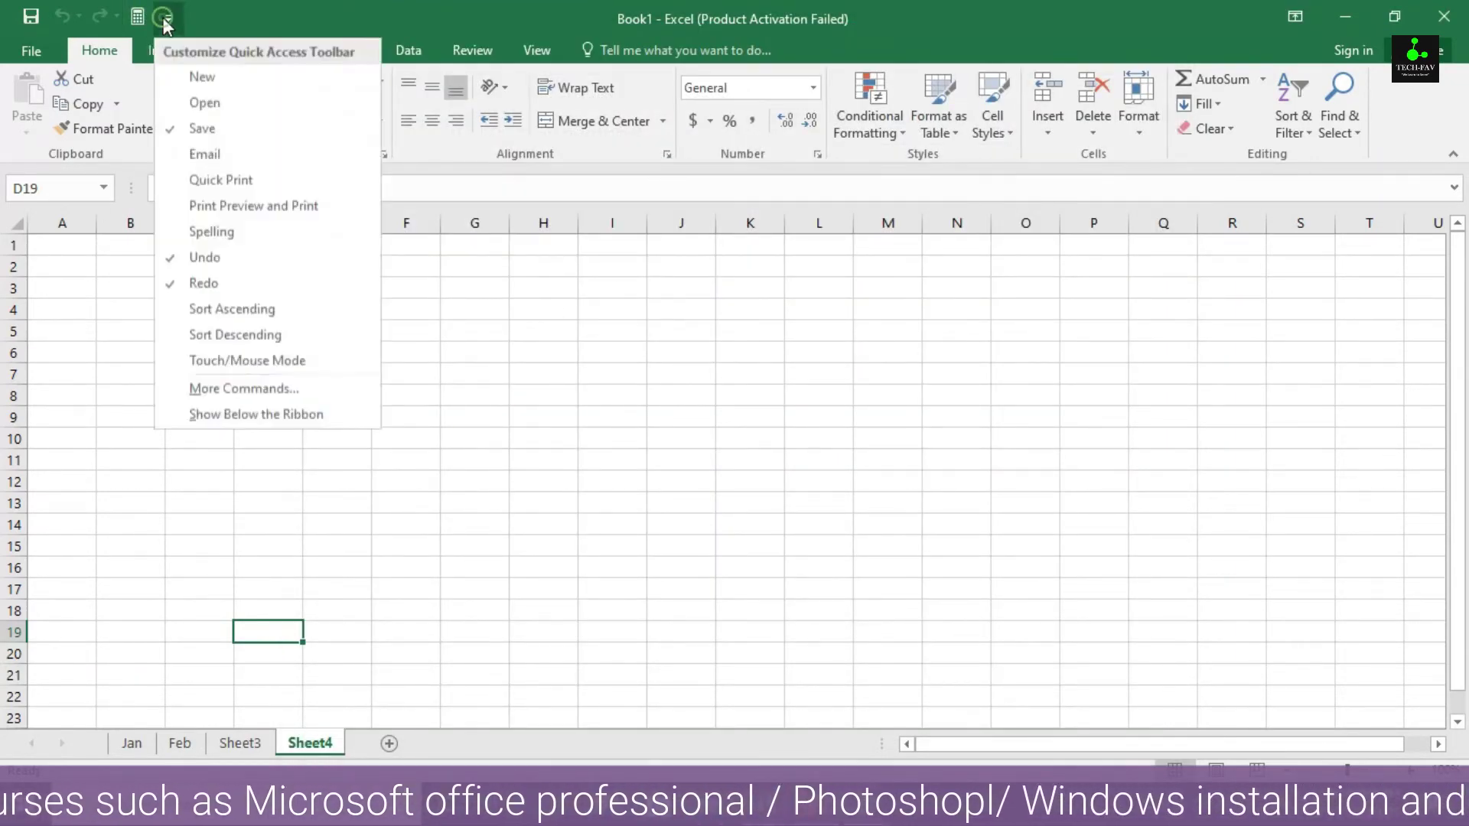
{"action": "left_click", "coordinate": [274, 386]}
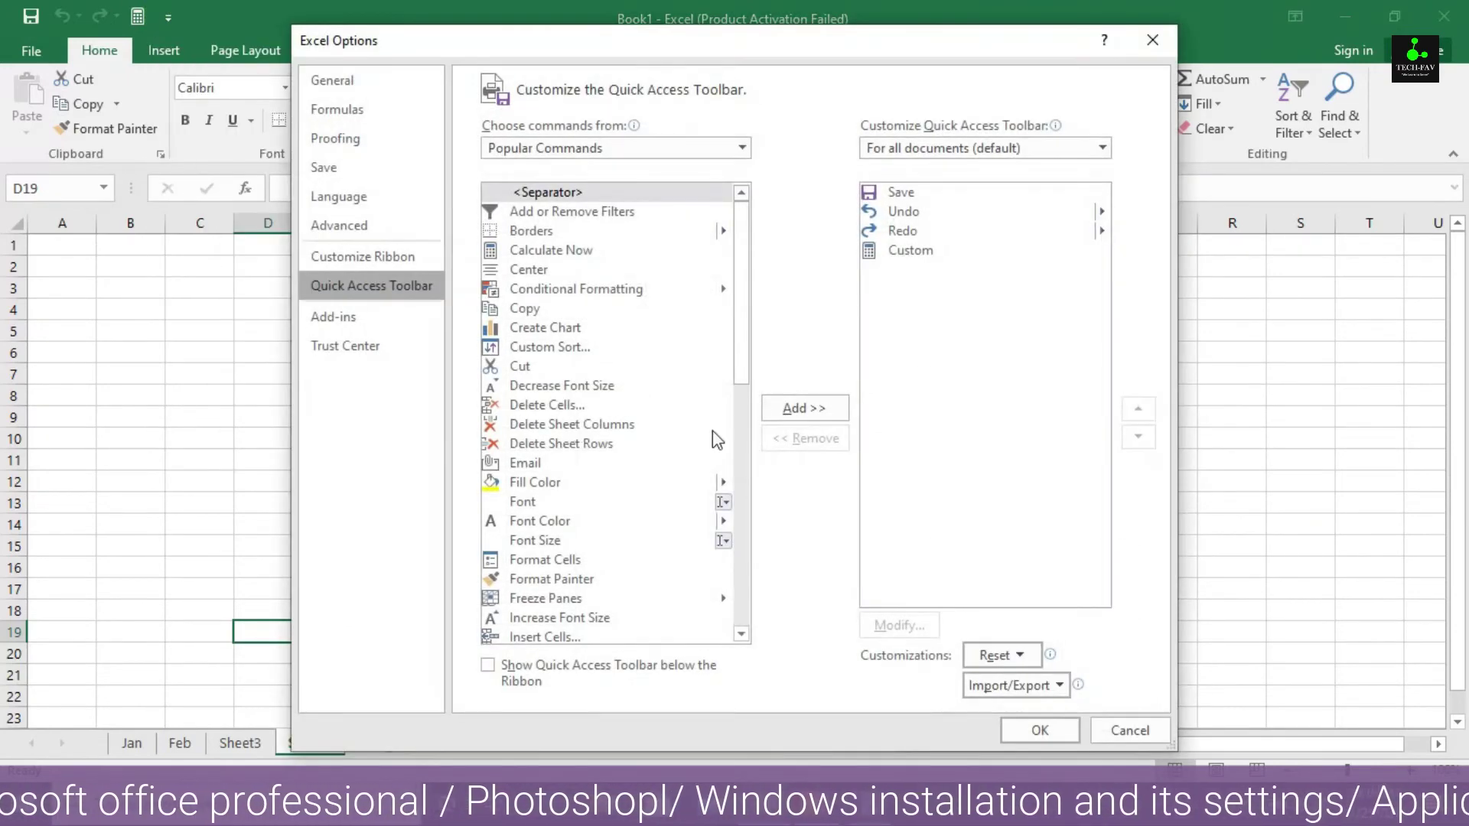
{"action": "left_click", "coordinate": [900, 251]}
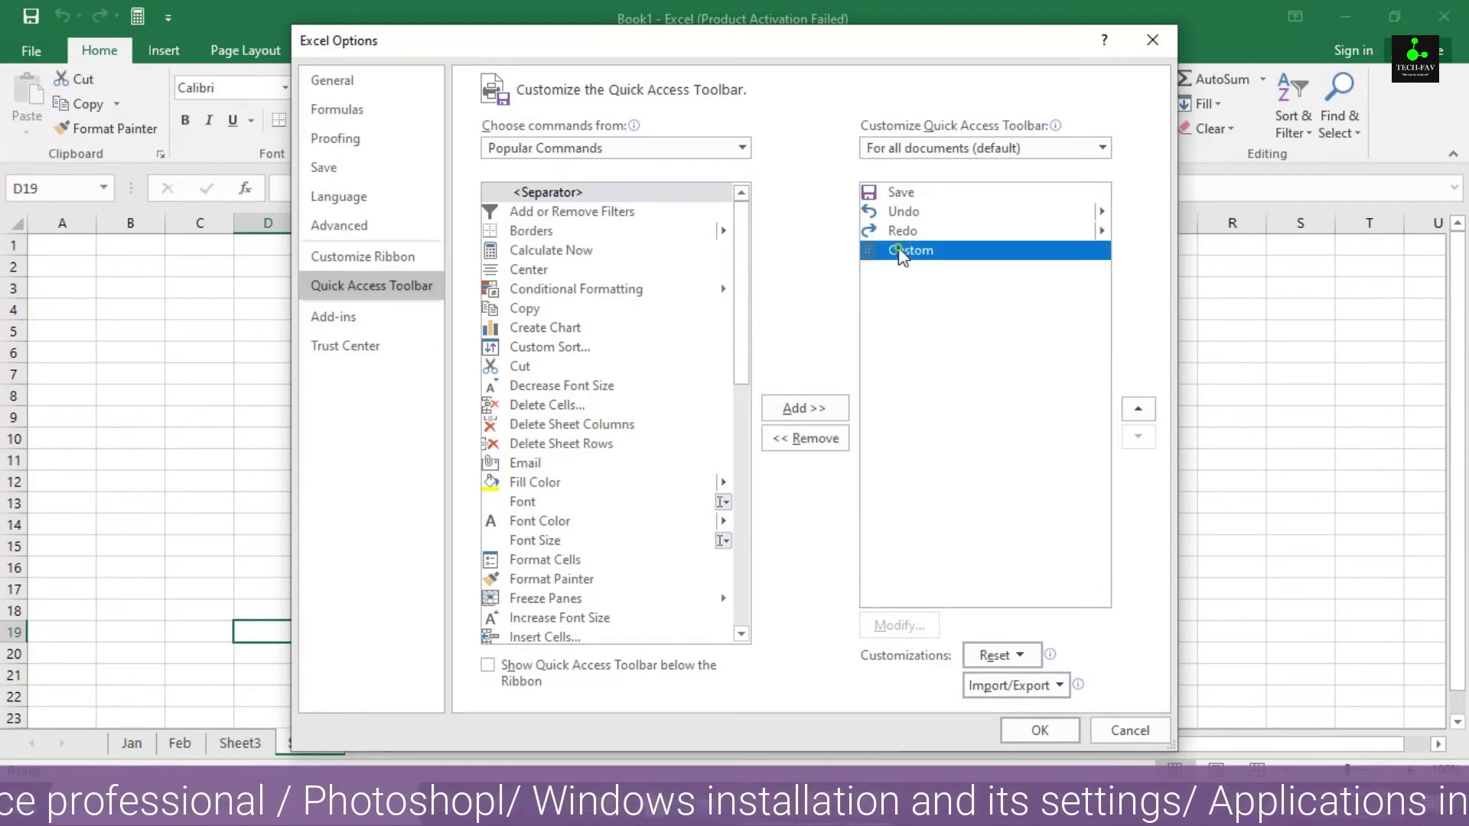
{"action": "left_click", "coordinate": [828, 444]}
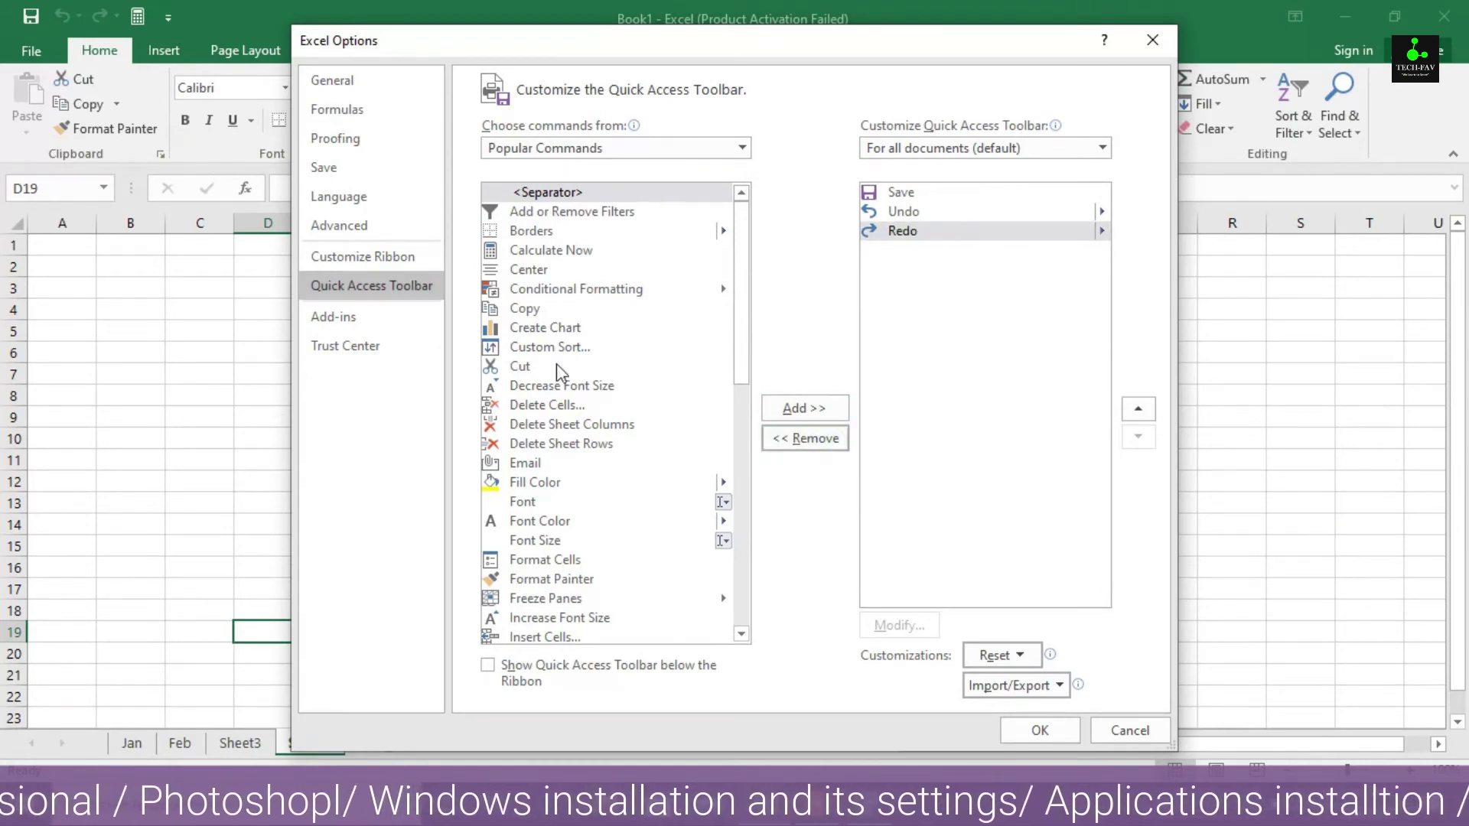
Hide the Home tab from the ribbon through the ribbon customization options and apply the change.
{"action": "left_click", "coordinate": [379, 260]}
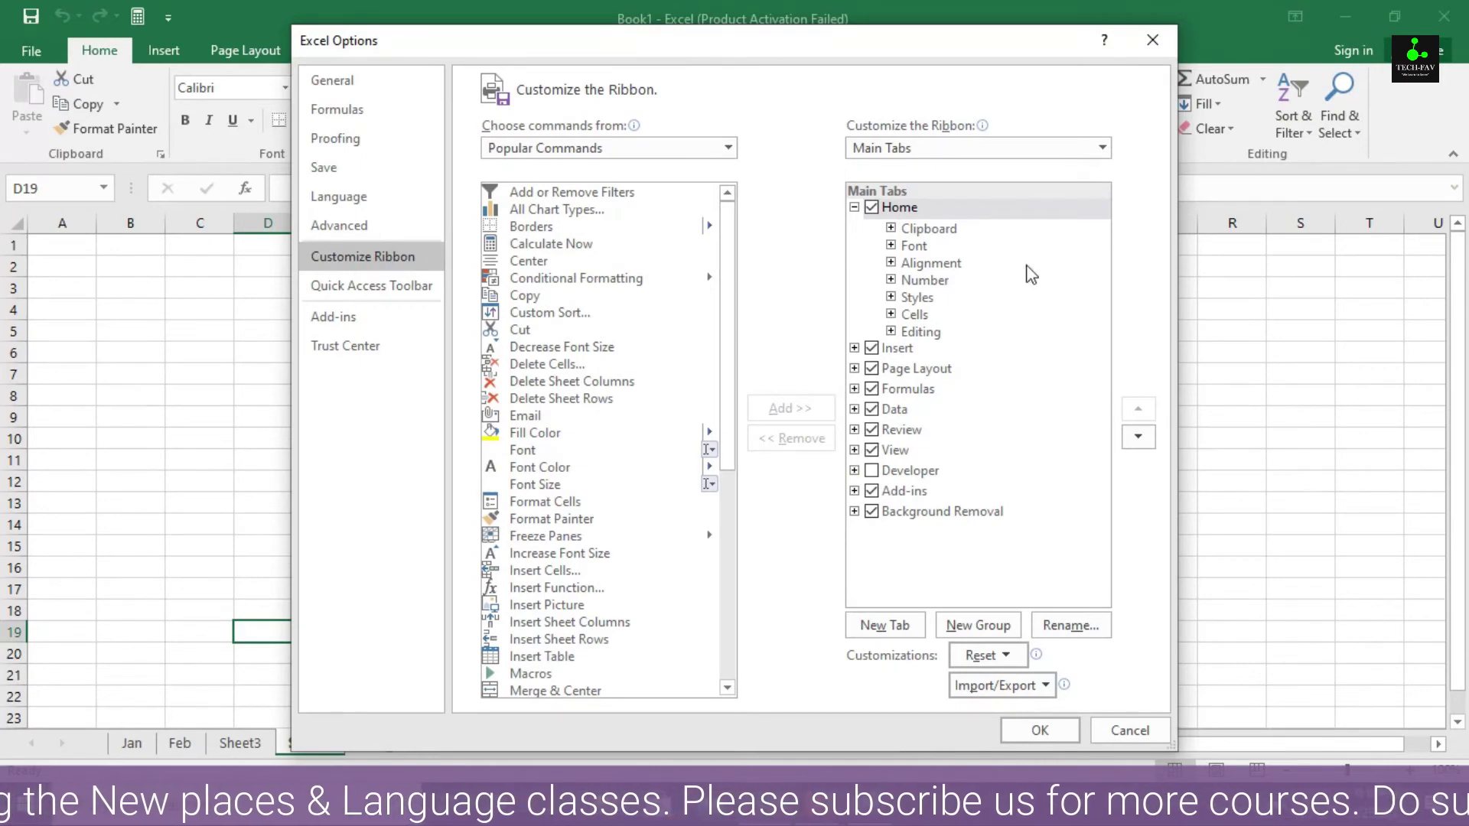
{"action": "left_click", "coordinate": [871, 207]}
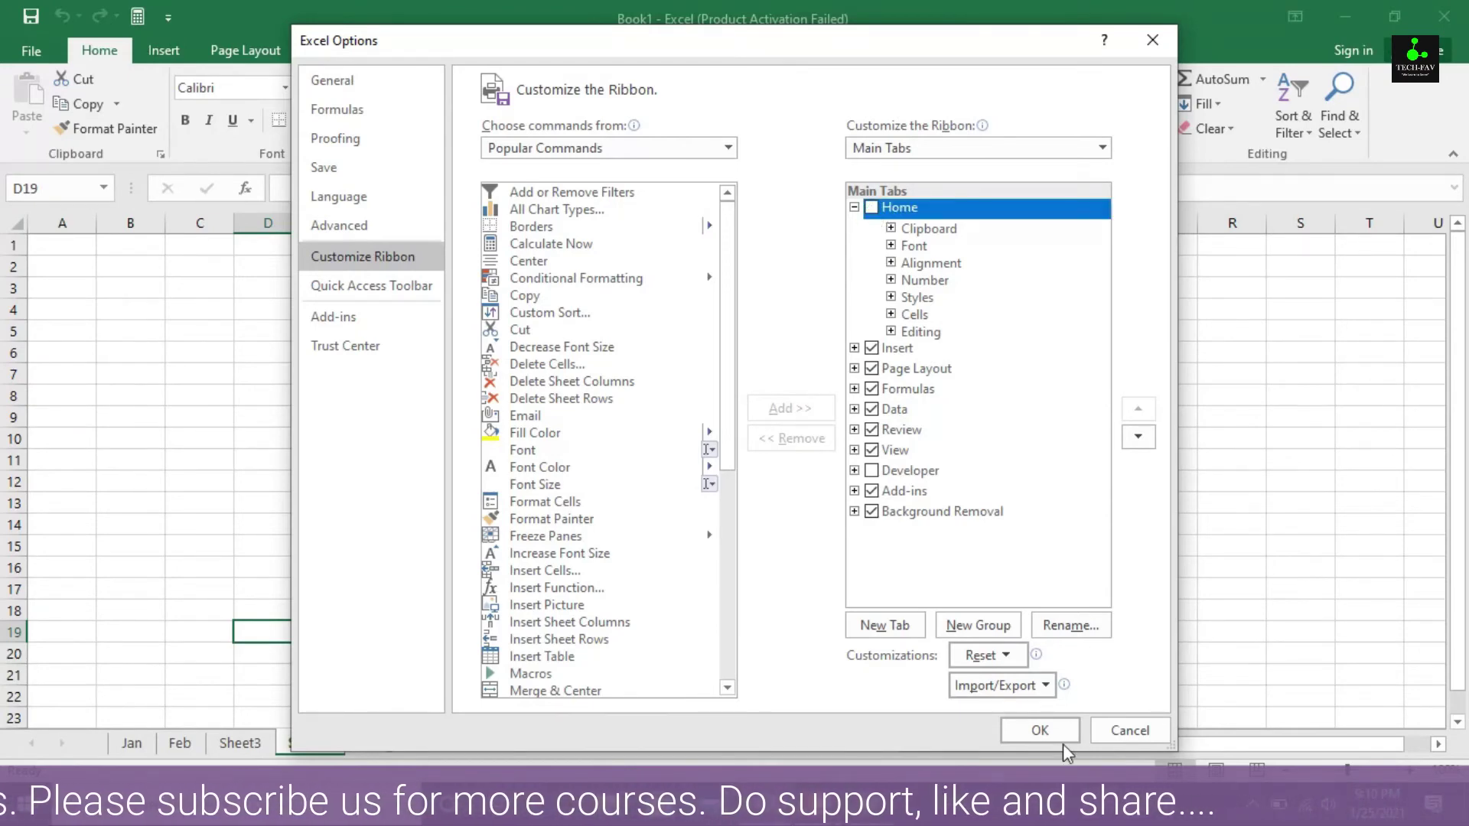
{"action": "left_click", "coordinate": [1040, 731]}
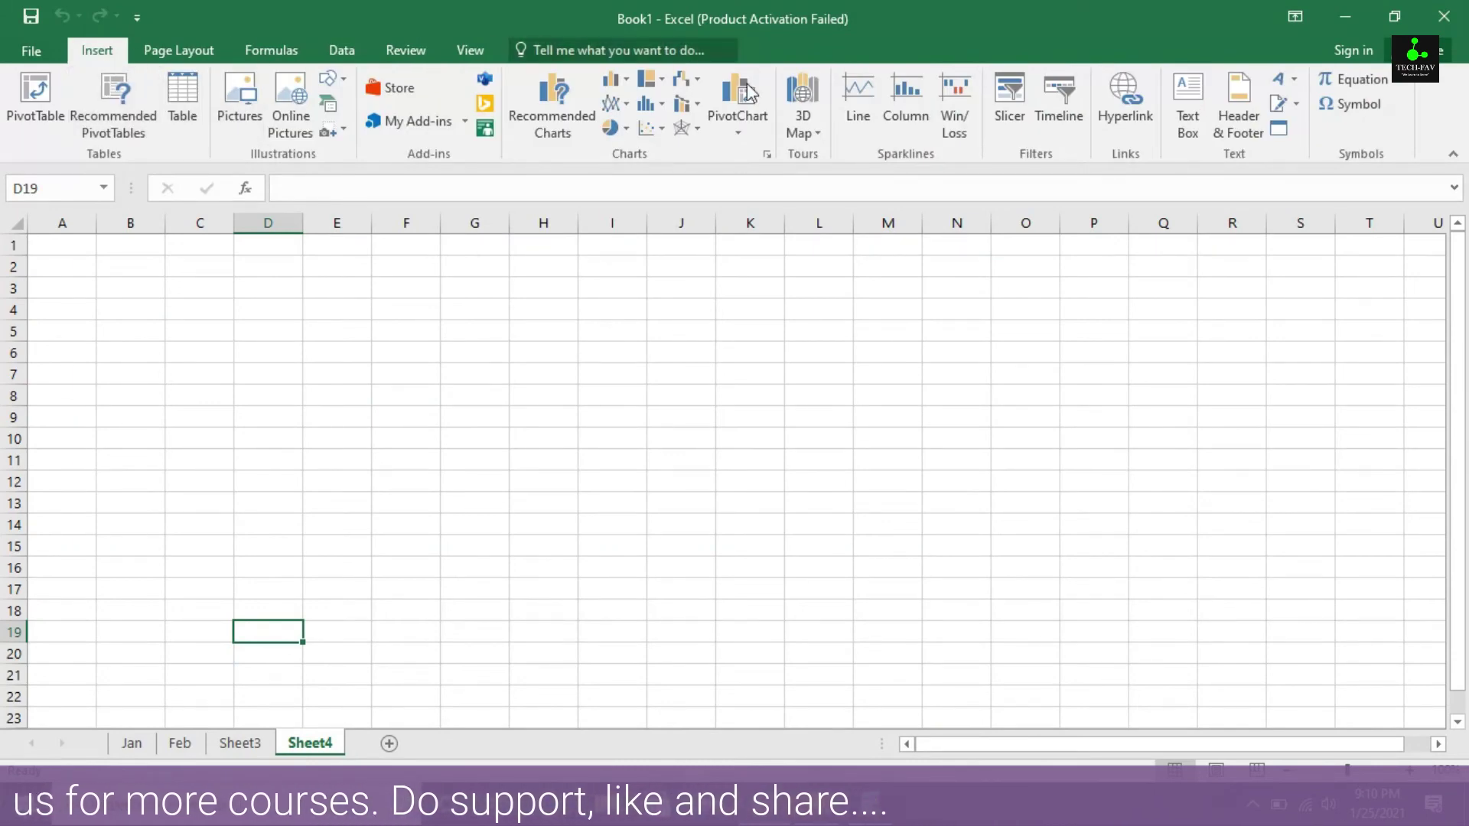
Turn the Home tab back on in the ribbon customization options, apply the change and display the Home commands.
{"action": "left_click", "coordinate": [137, 17]}
{"action": "left_click", "coordinate": [242, 390]}
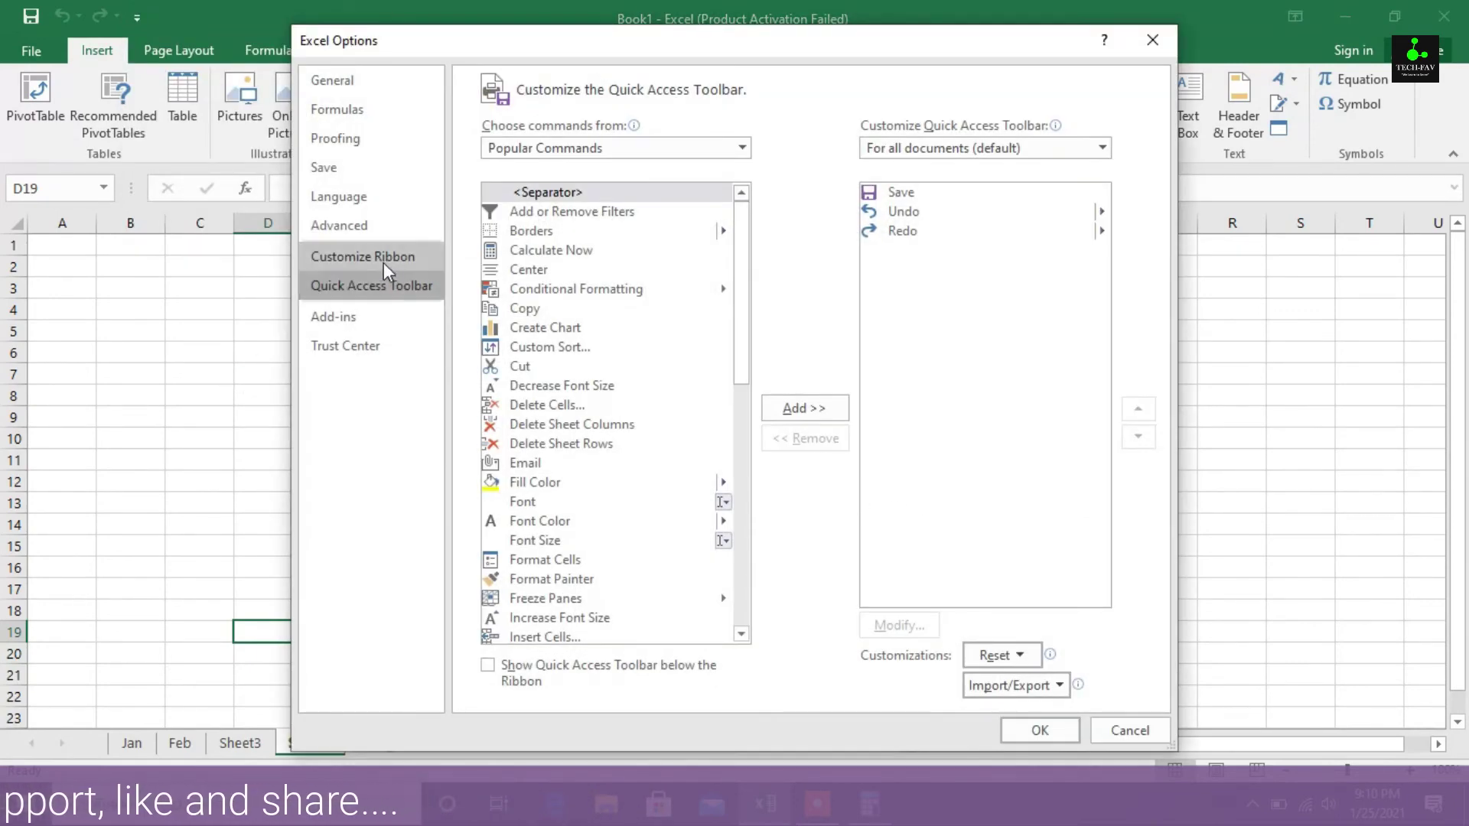
{"action": "left_click", "coordinate": [383, 263]}
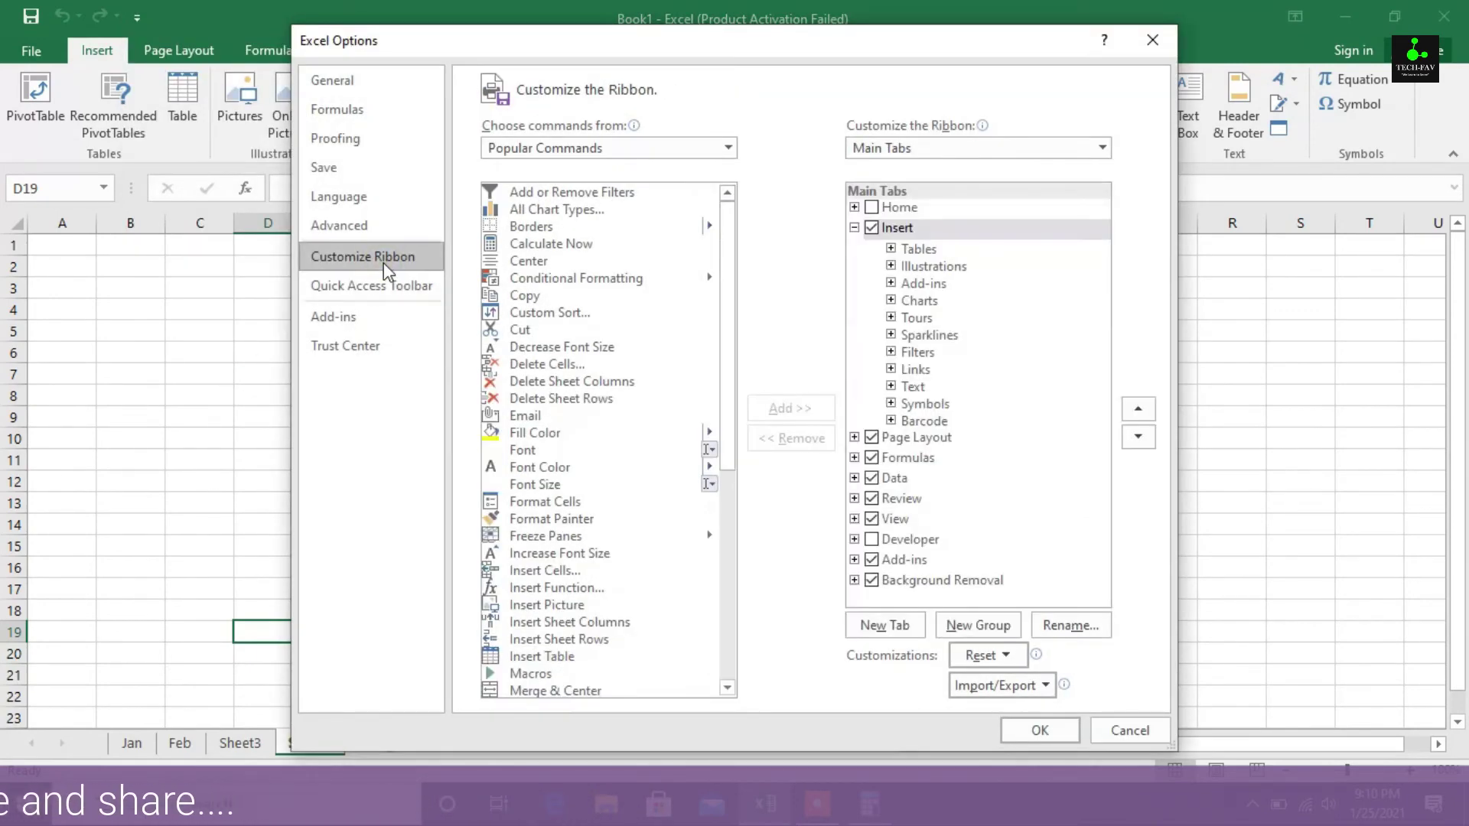
{"action": "left_click", "coordinate": [872, 209]}
{"action": "left_click", "coordinate": [1039, 729]}
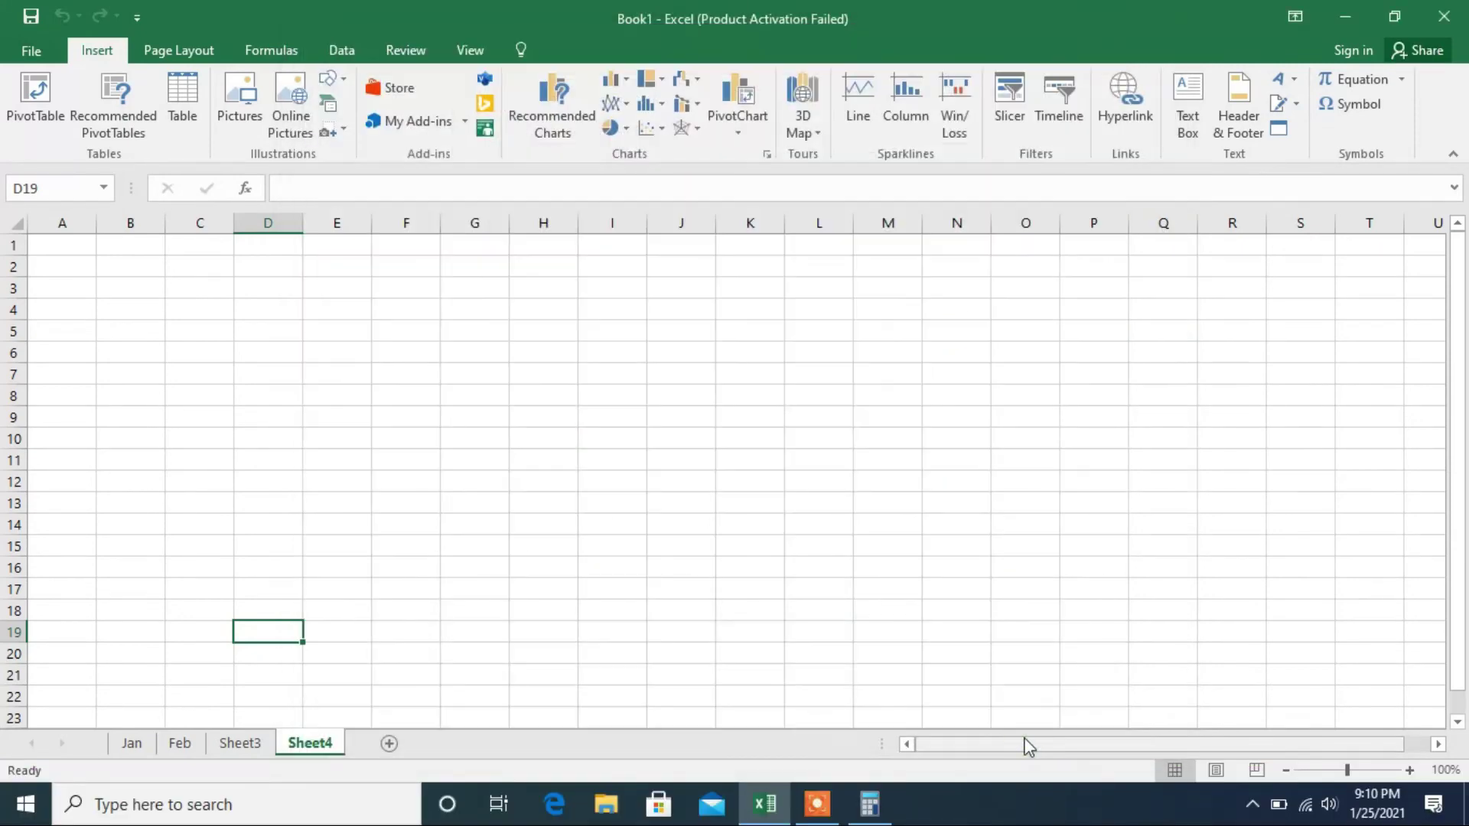
{"action": "left_click", "coordinate": [113, 61]}
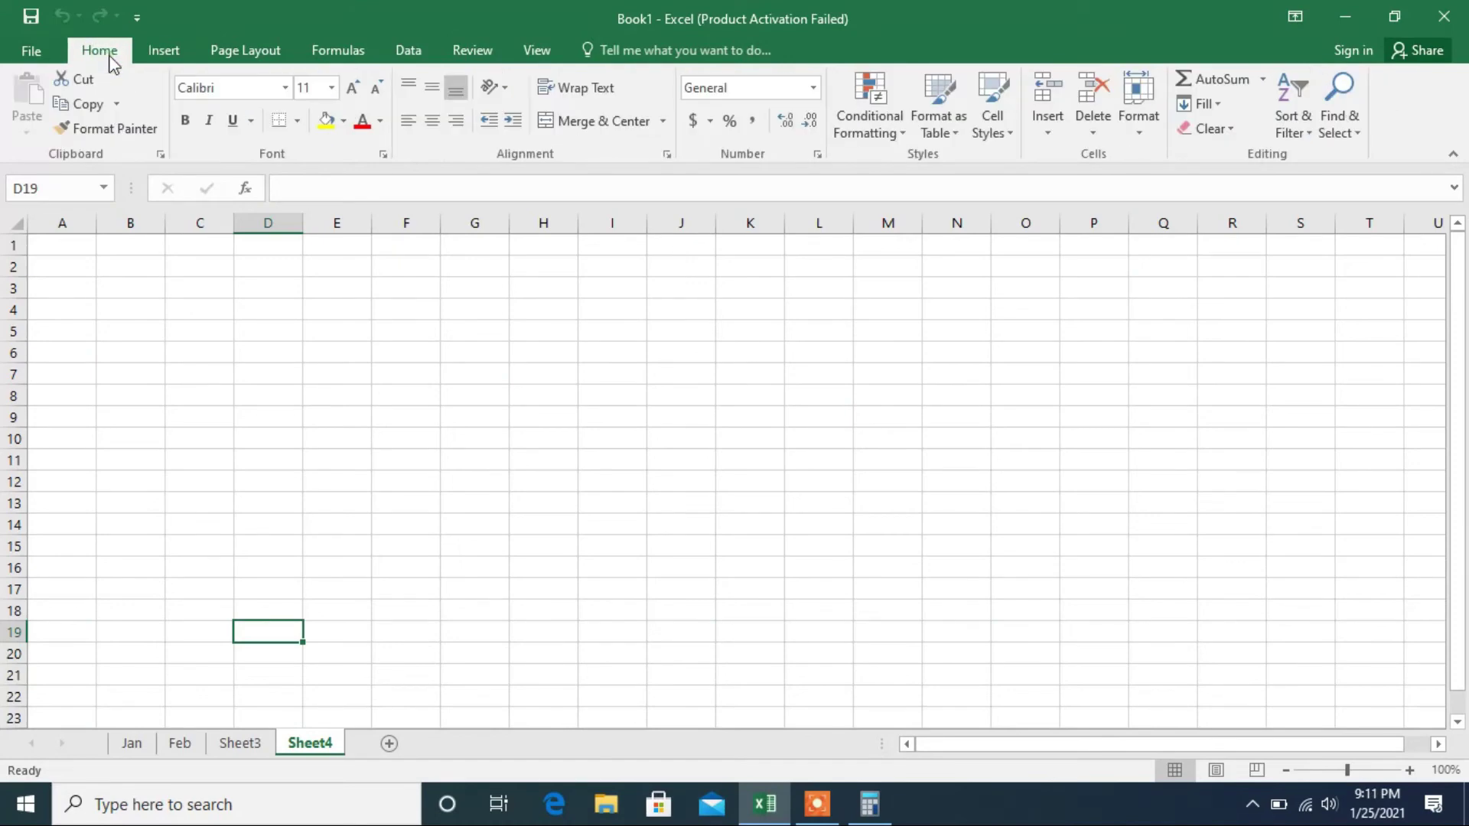
Create a new custom tab after Home in the ribbon customization options.
{"action": "left_click", "coordinate": [143, 21]}
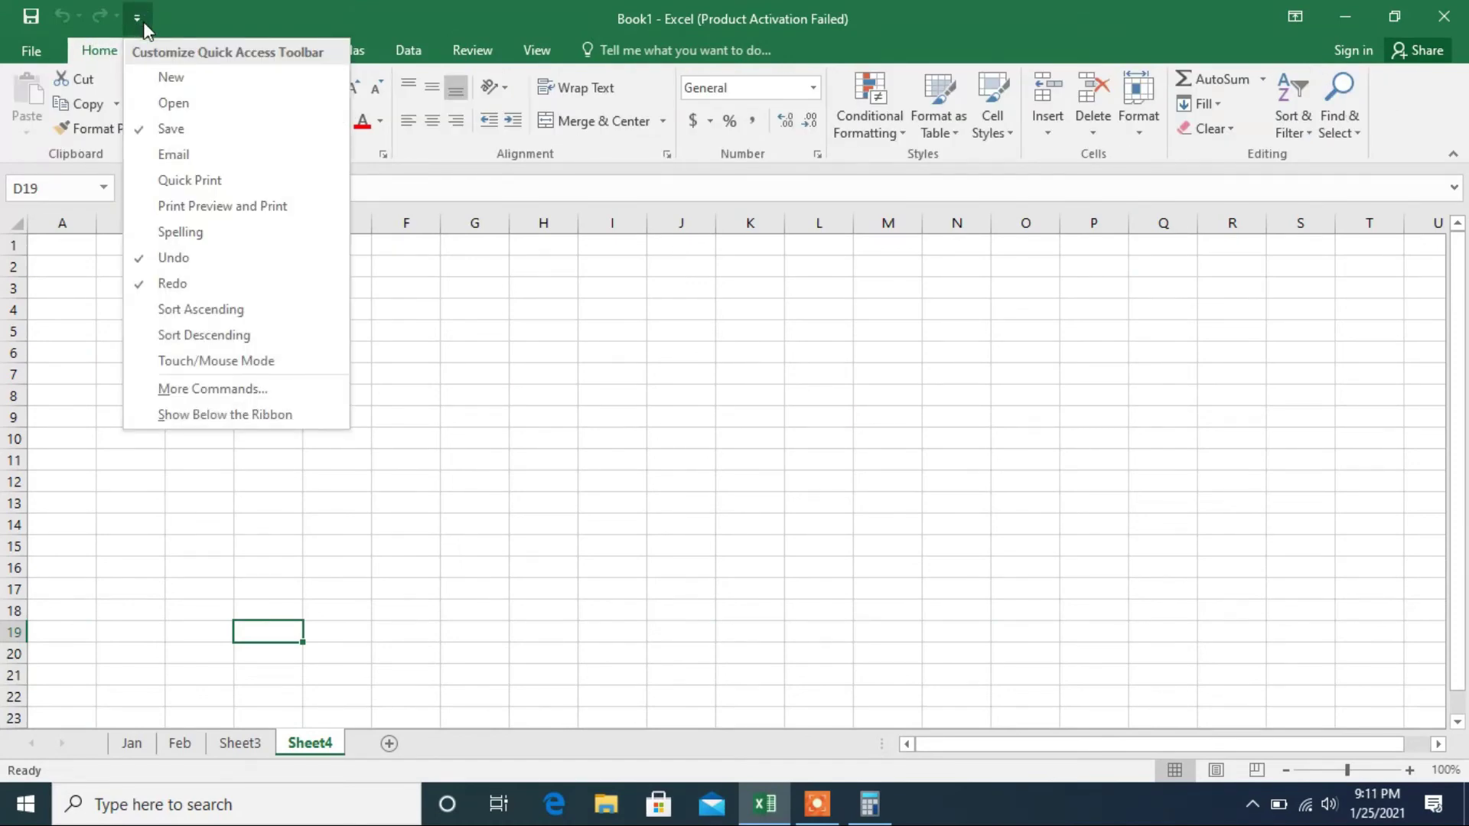
{"action": "left_click", "coordinate": [221, 390]}
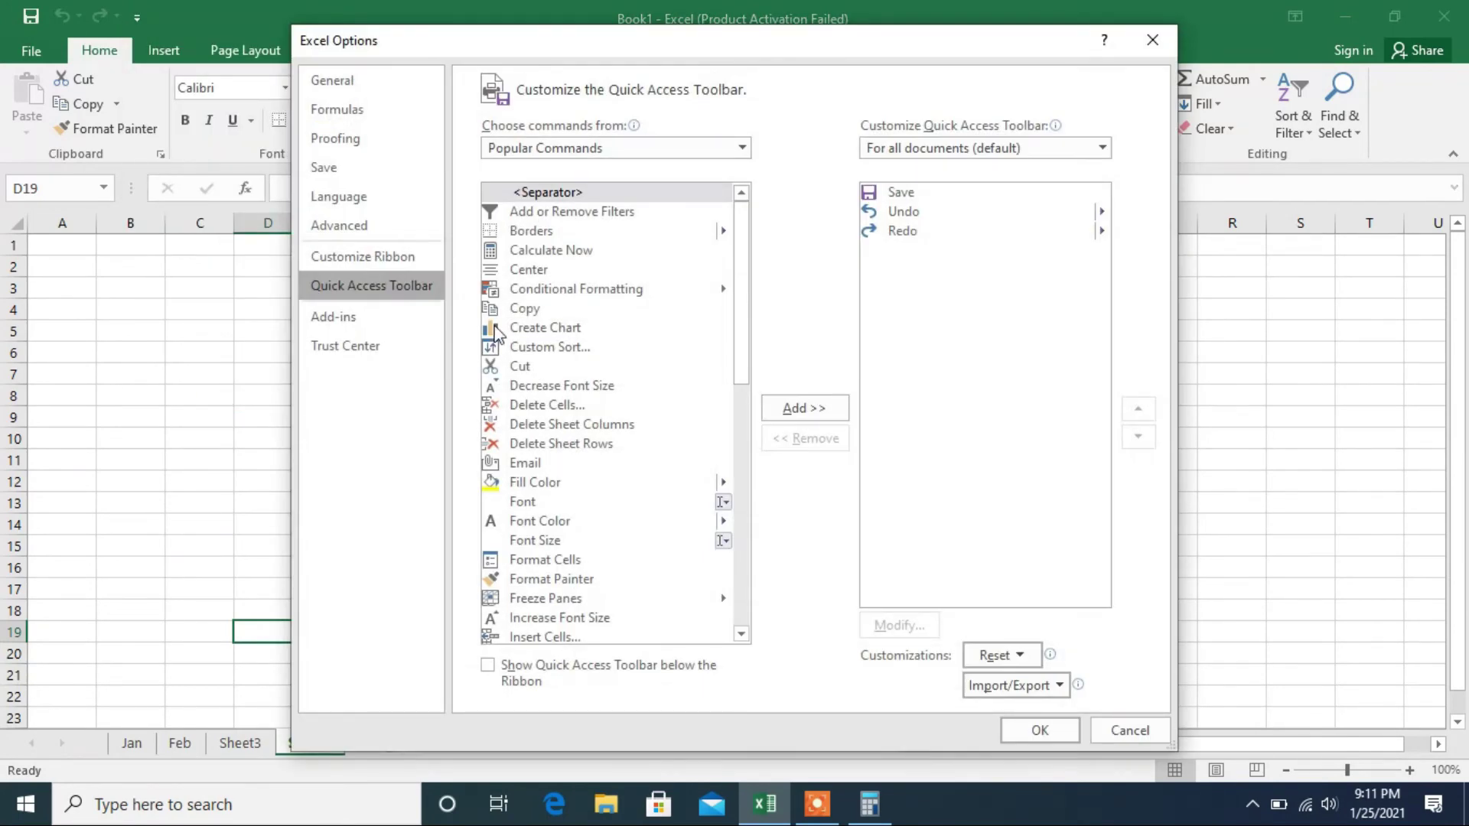
{"action": "left_click", "coordinate": [362, 257]}
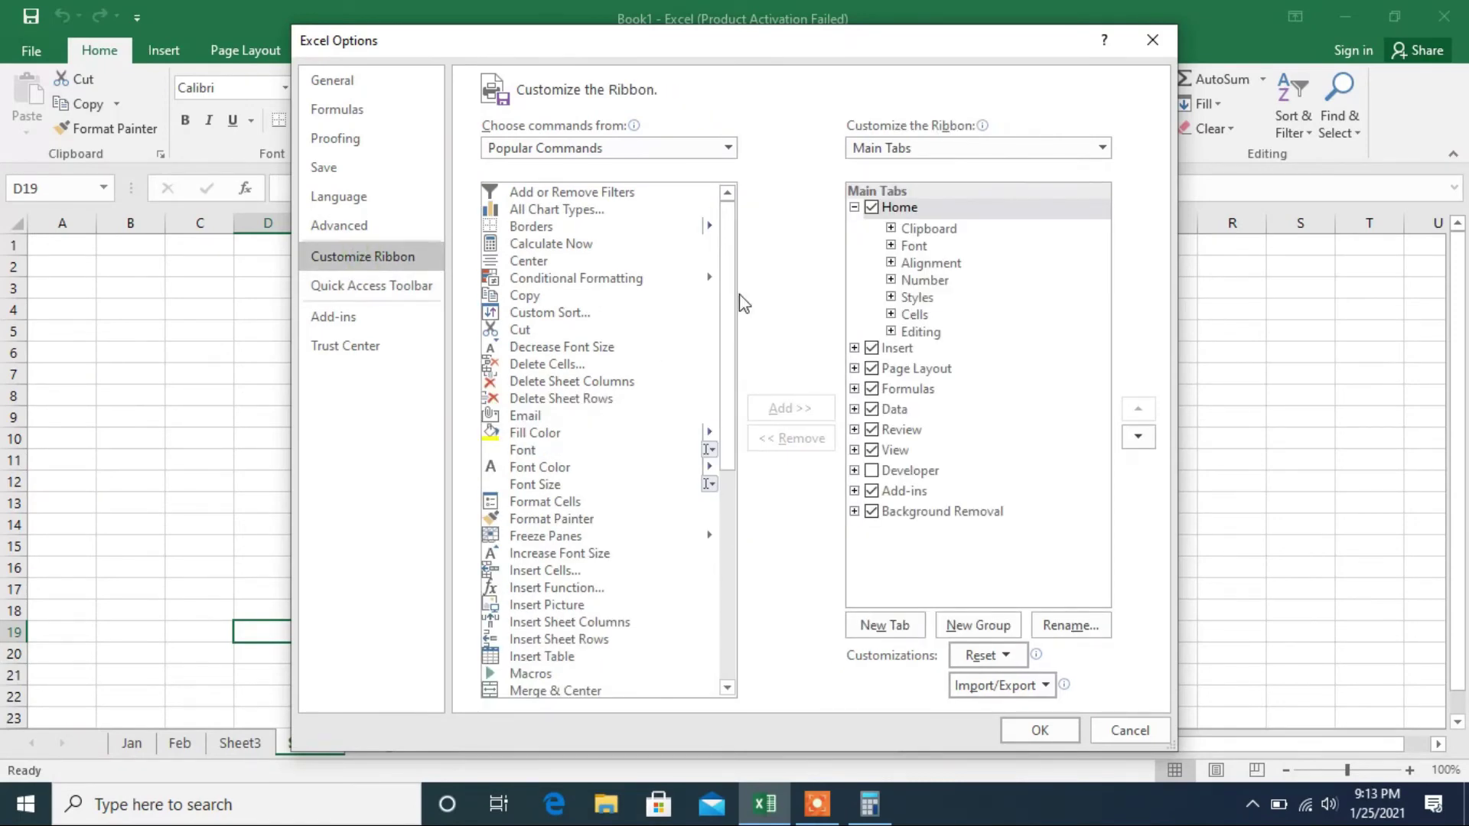
{"action": "left_click", "coordinate": [903, 627]}
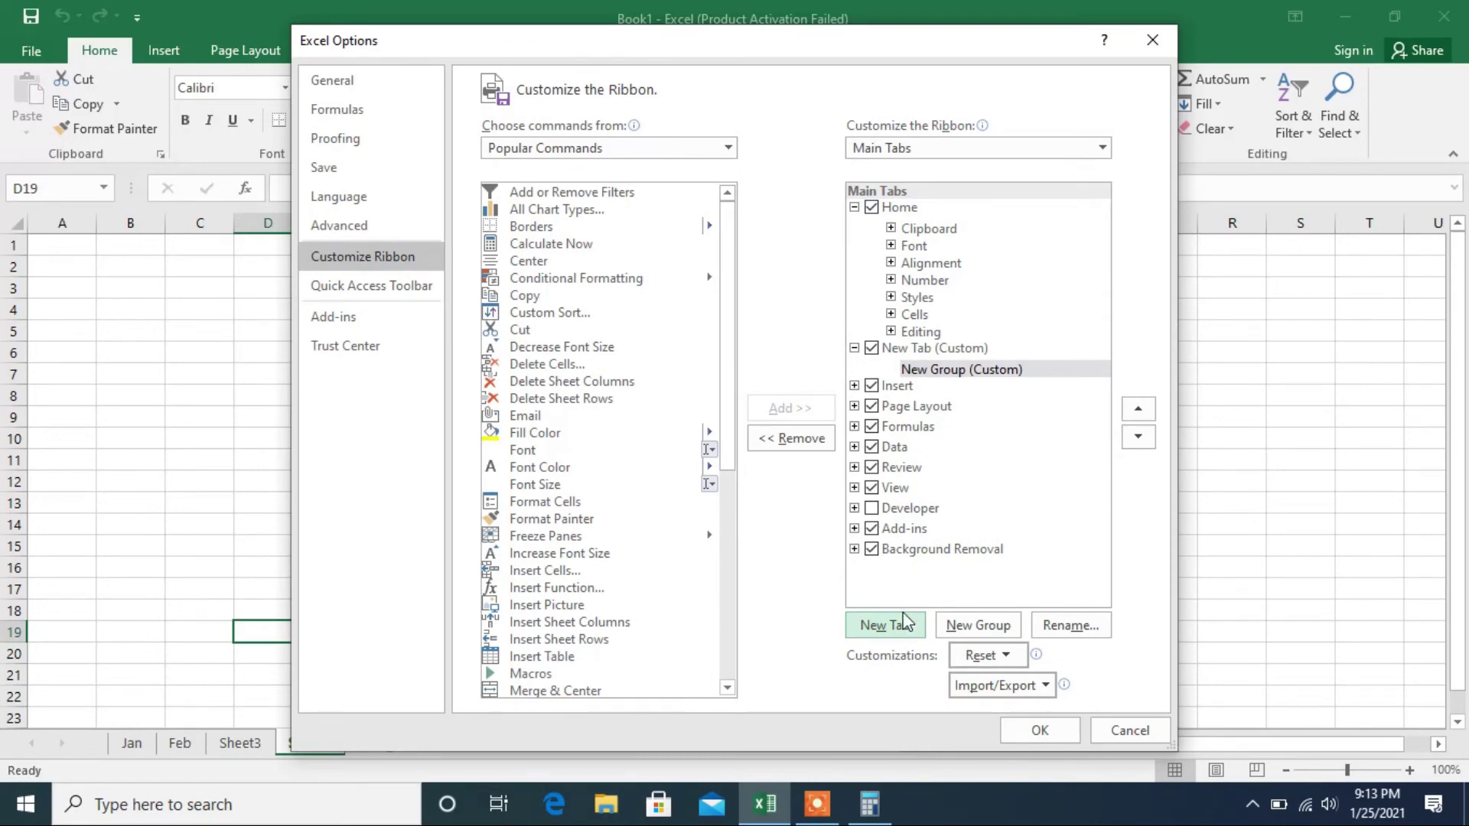
Rename the new custom ribbon tab as LX.
{"action": "left_click", "coordinate": [912, 349]}
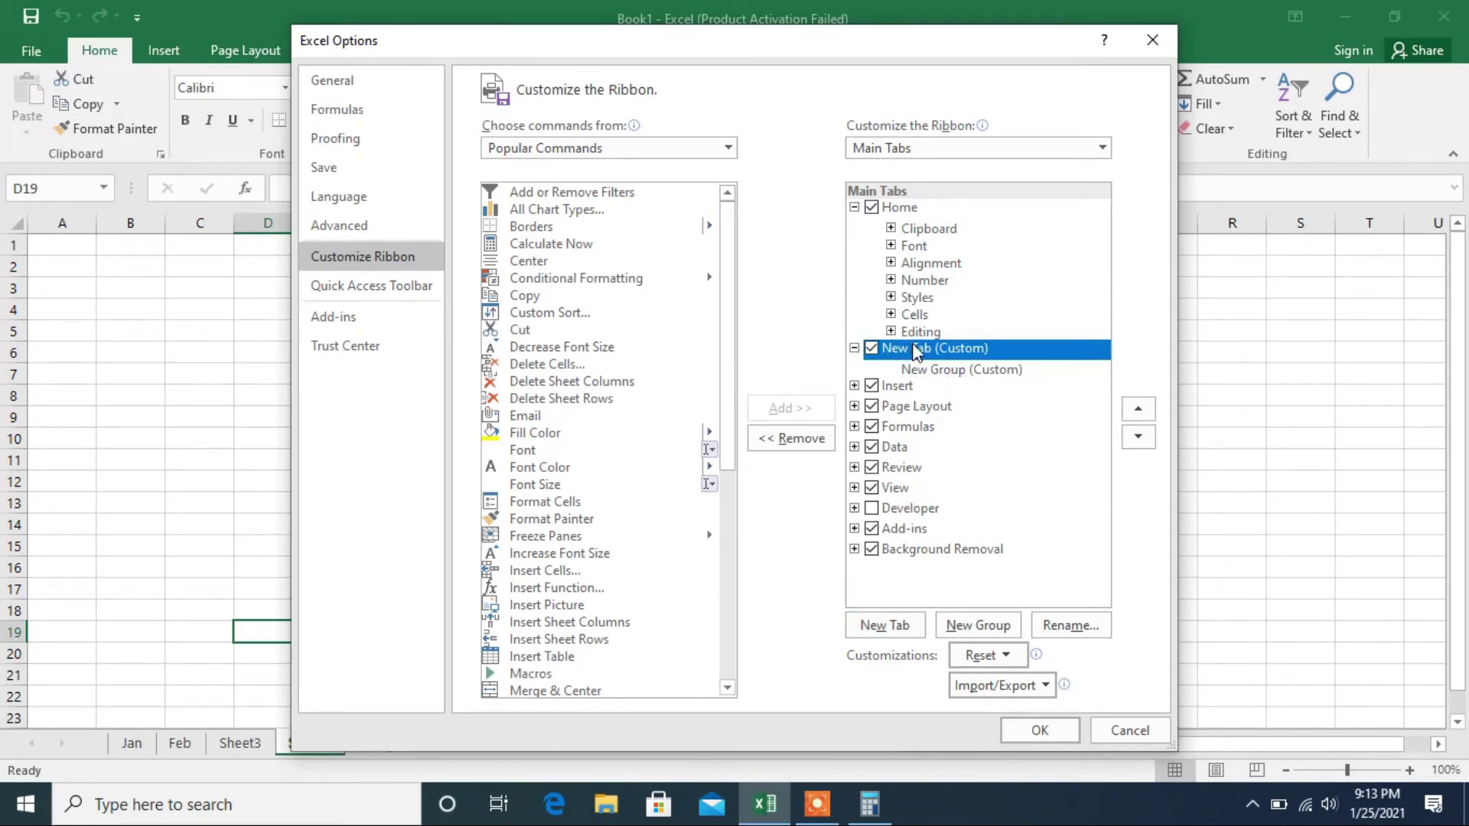
{"action": "right_click", "coordinate": [916, 352]}
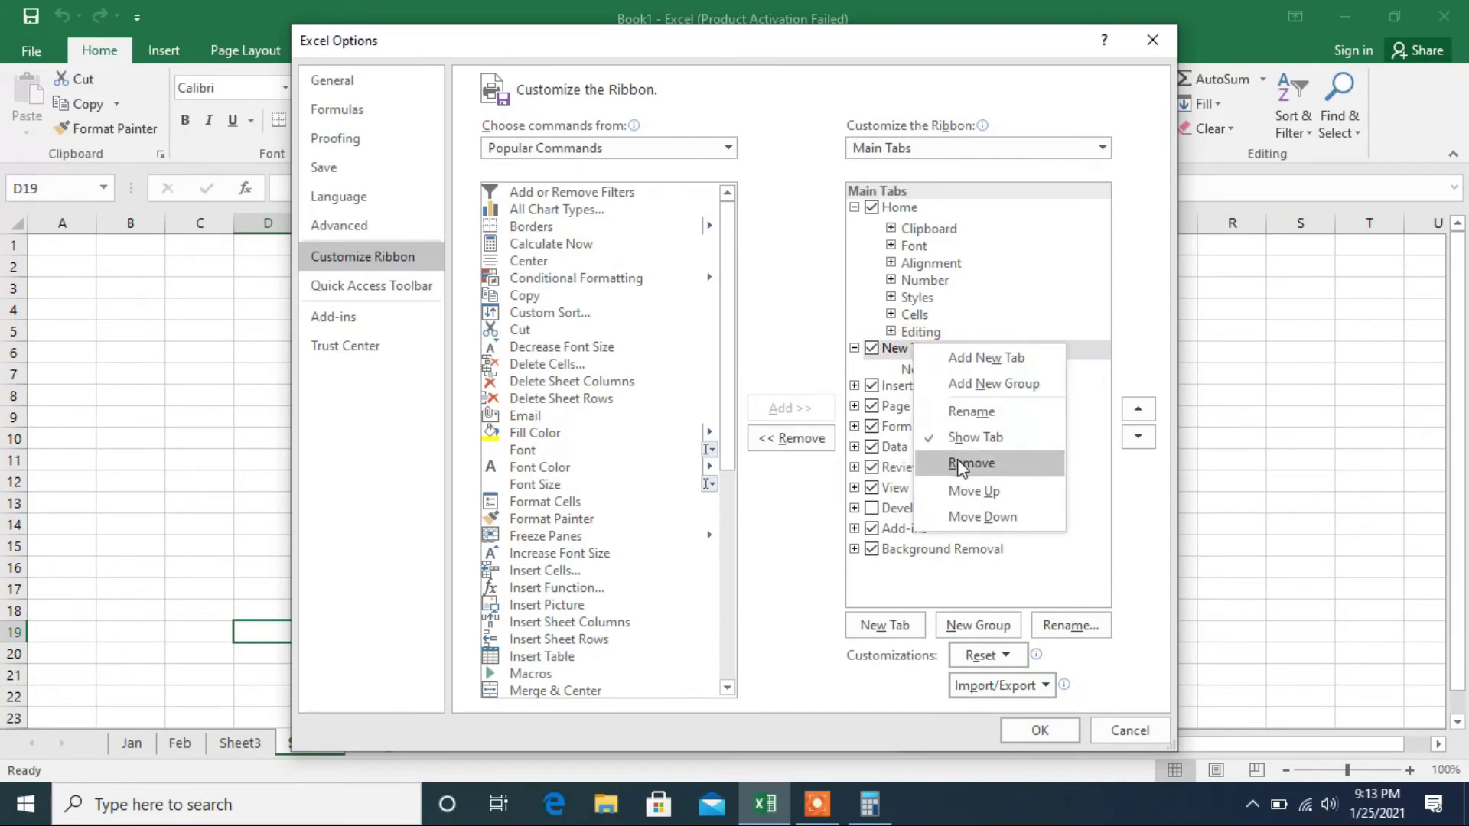
{"action": "left_click", "coordinate": [962, 419]}
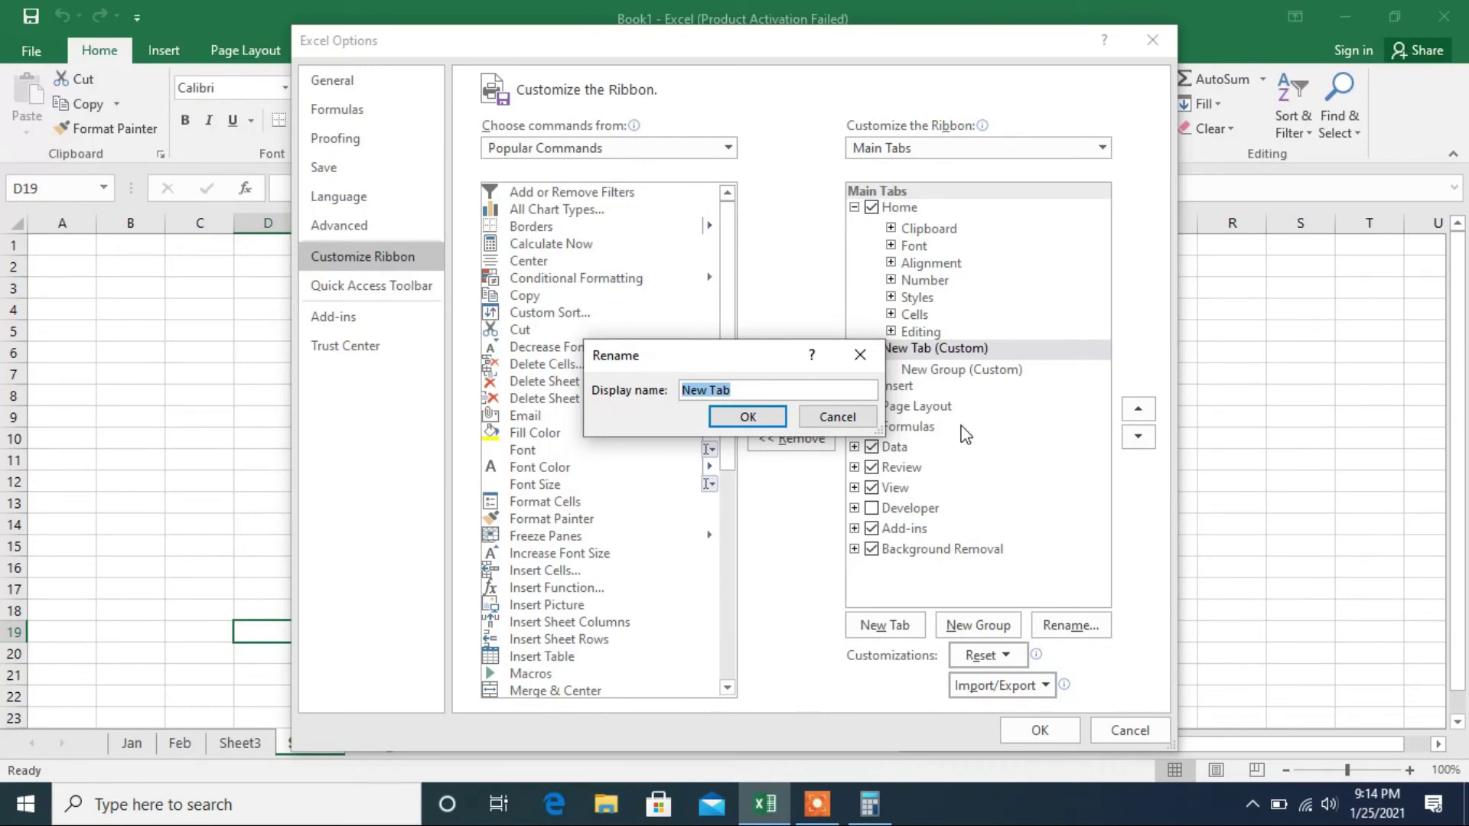
{"action": "type", "text": "LX"}
{"action": "left_click", "coordinate": [777, 411]}
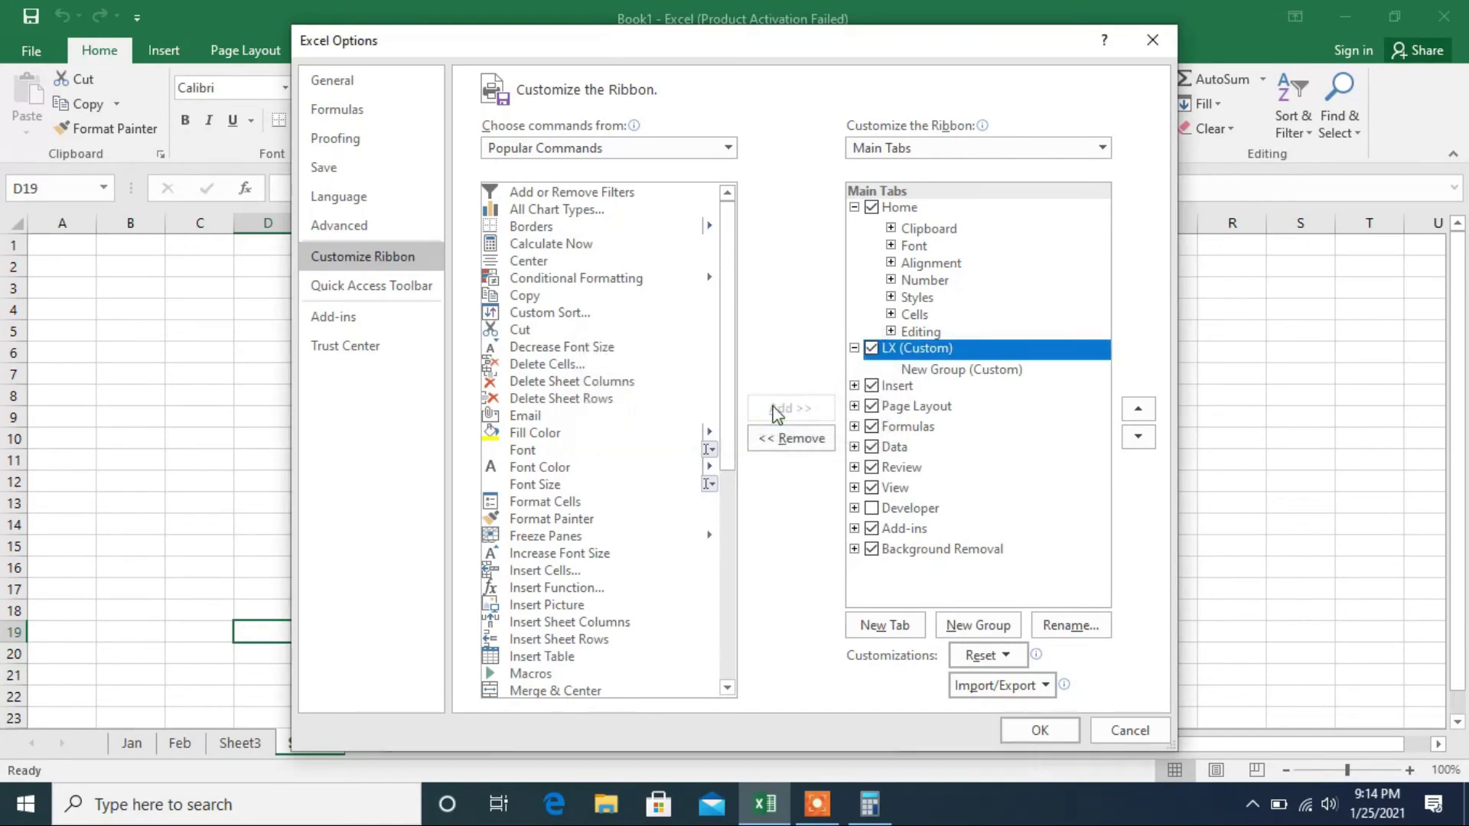
Rename the new group in the custom LX tab as Edit and choose the smiley face as its symbol.
{"action": "left_click", "coordinate": [949, 371]}
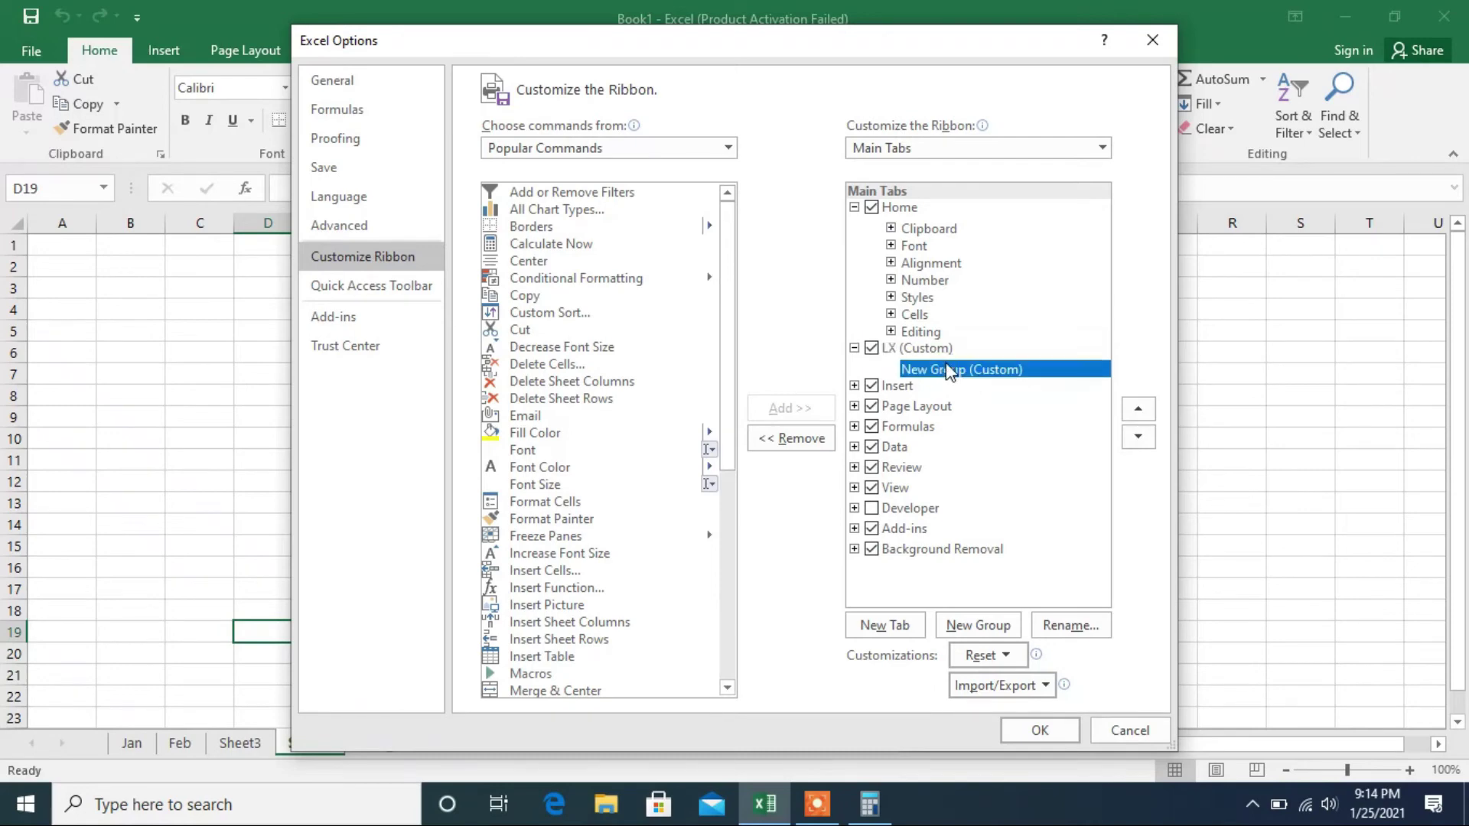
{"action": "right_click", "coordinate": [948, 371]}
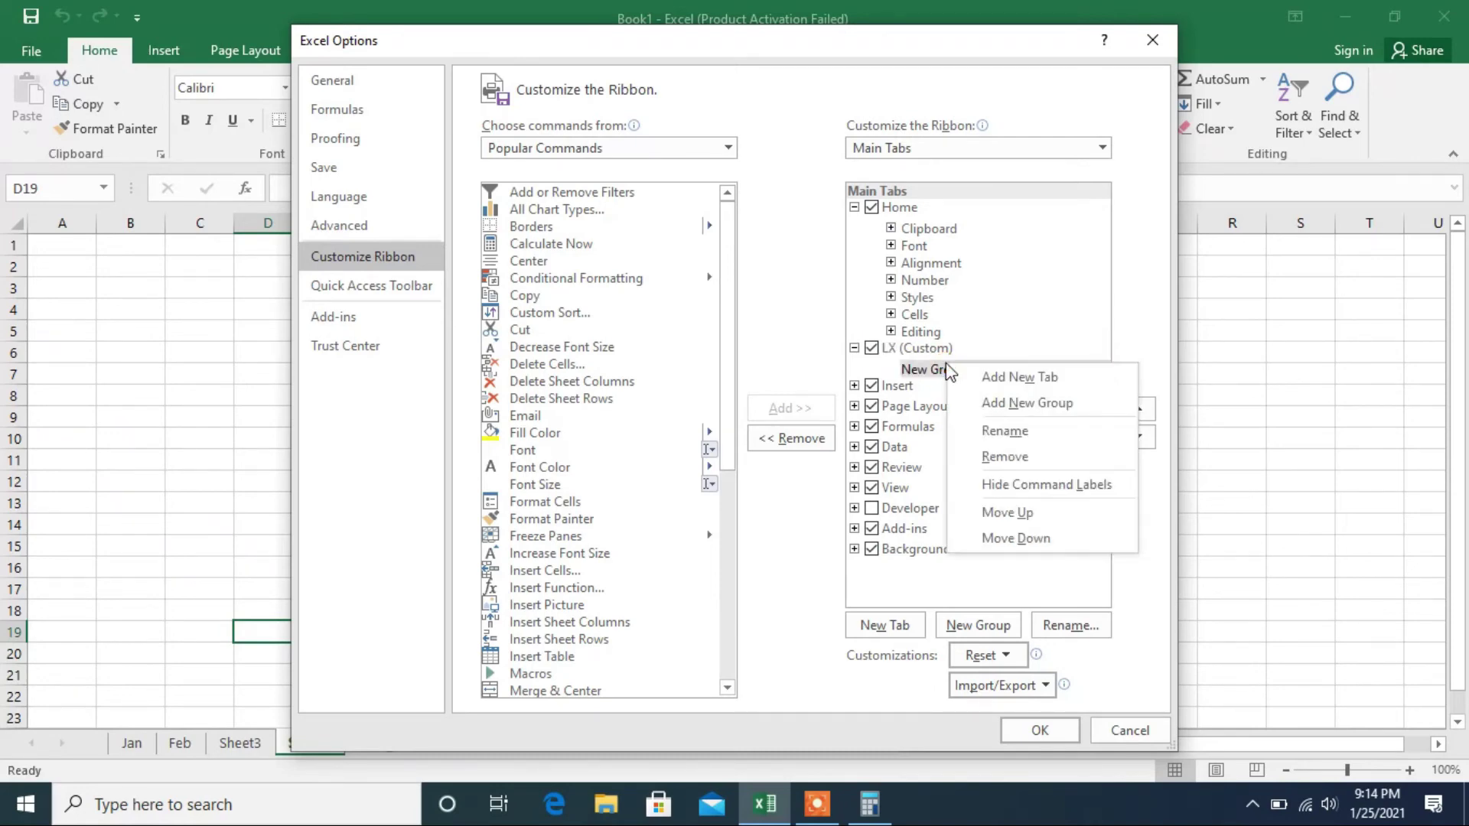
{"action": "left_click", "coordinate": [1007, 430]}
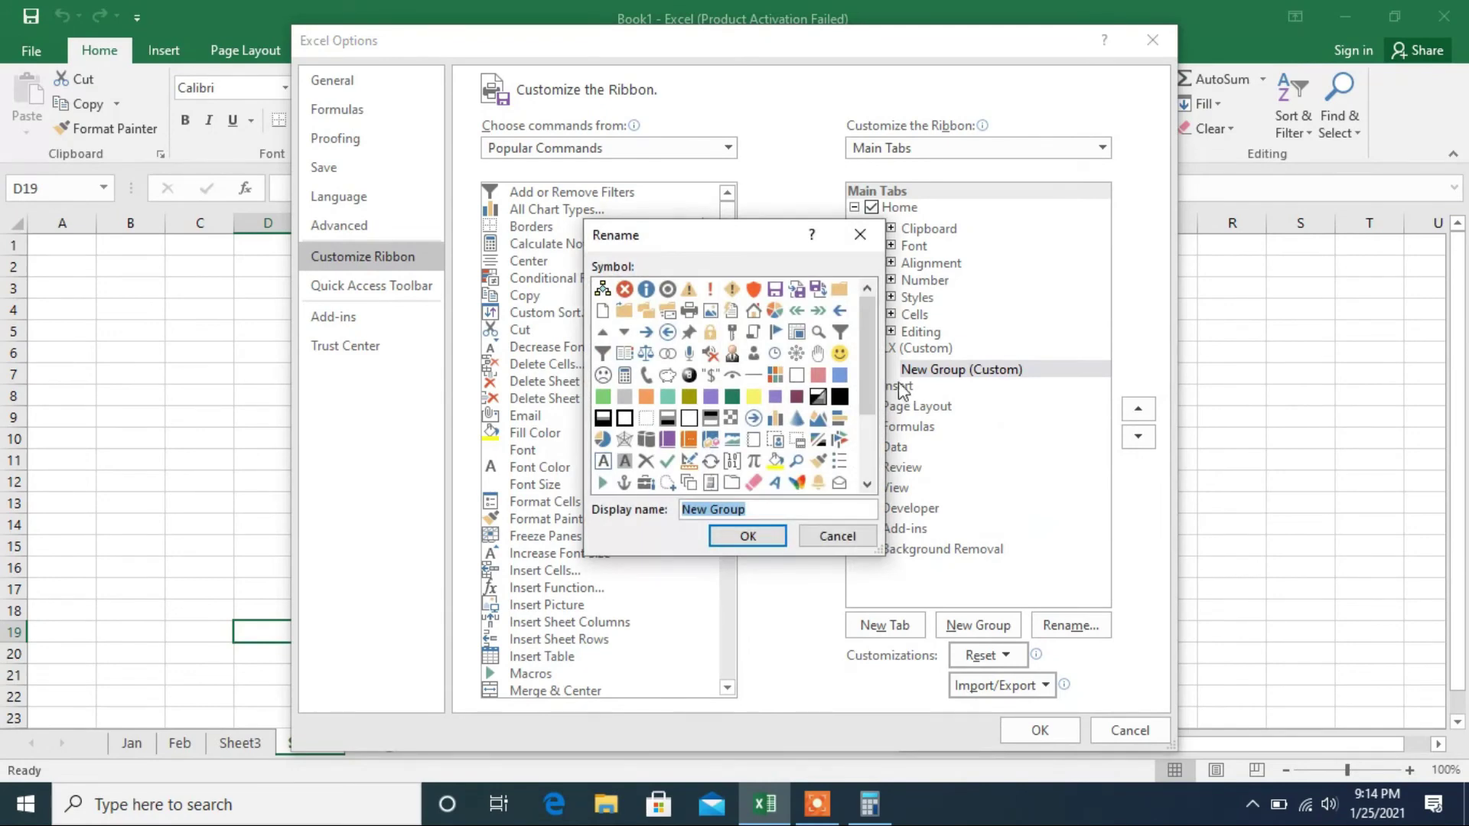
{"action": "left_click", "coordinate": [839, 353]}
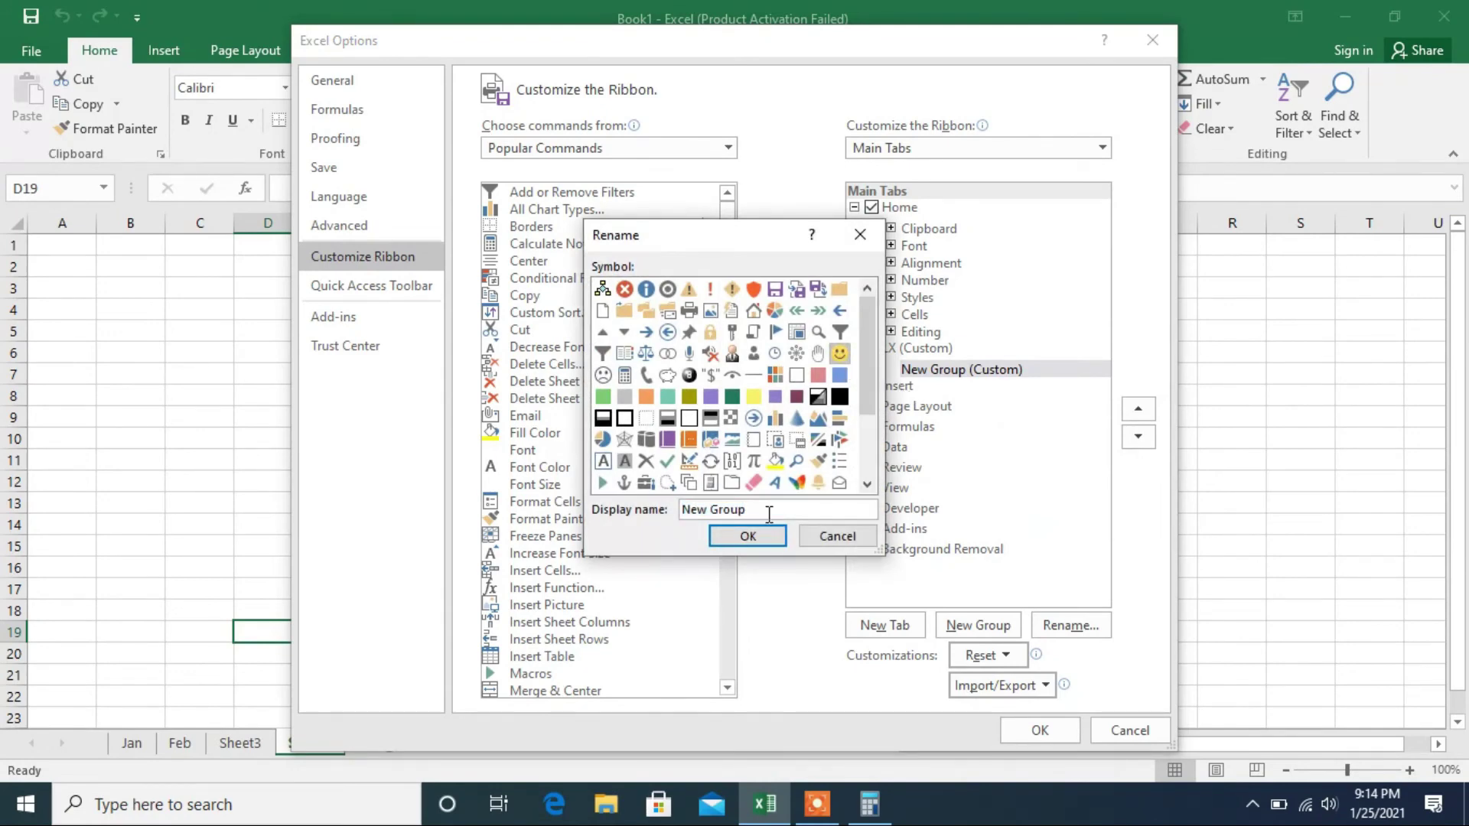
{"action": "left_click_drag", "start_coordinate": [686, 513], "coordinate": [760, 513]}
{"action": "type", "text": "P"}
{"action": "left_click", "coordinate": [764, 535]}
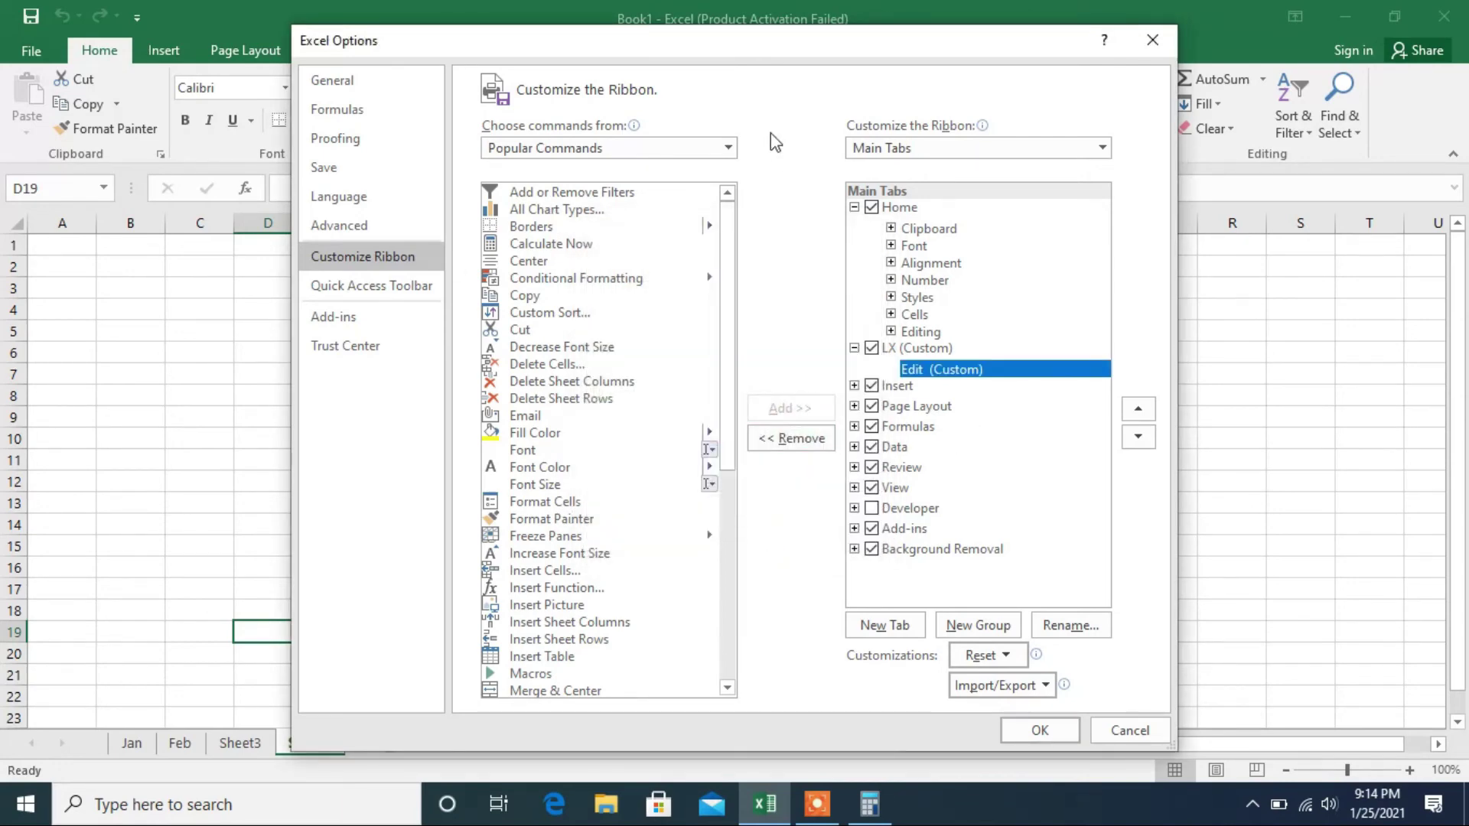
Add the AutoFormat and AutoSum commands from the set of all commands to the custom Edit group in LX.
{"action": "left_click", "coordinate": [728, 148]}
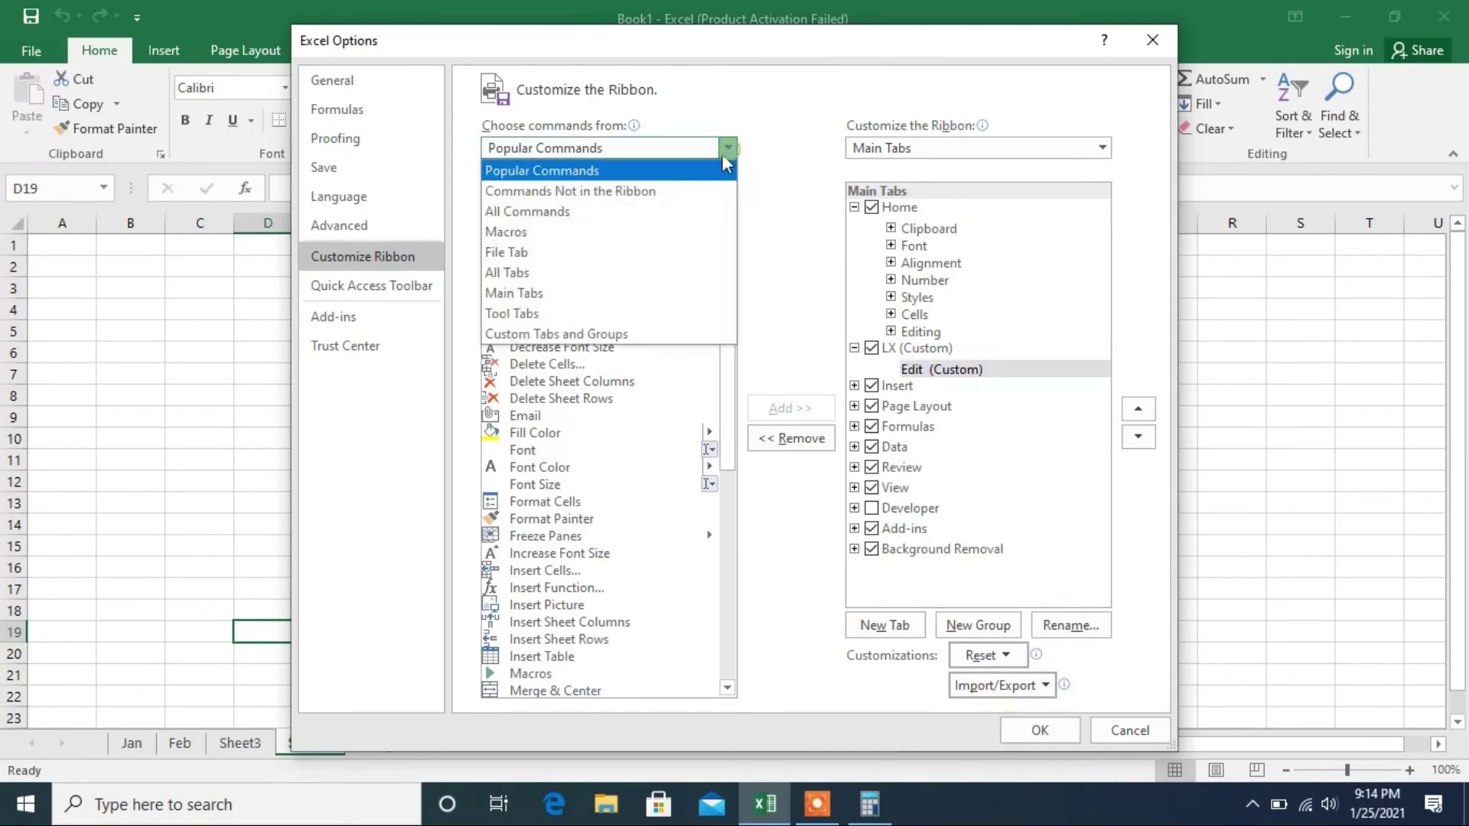
{"action": "left_click", "coordinate": [626, 211]}
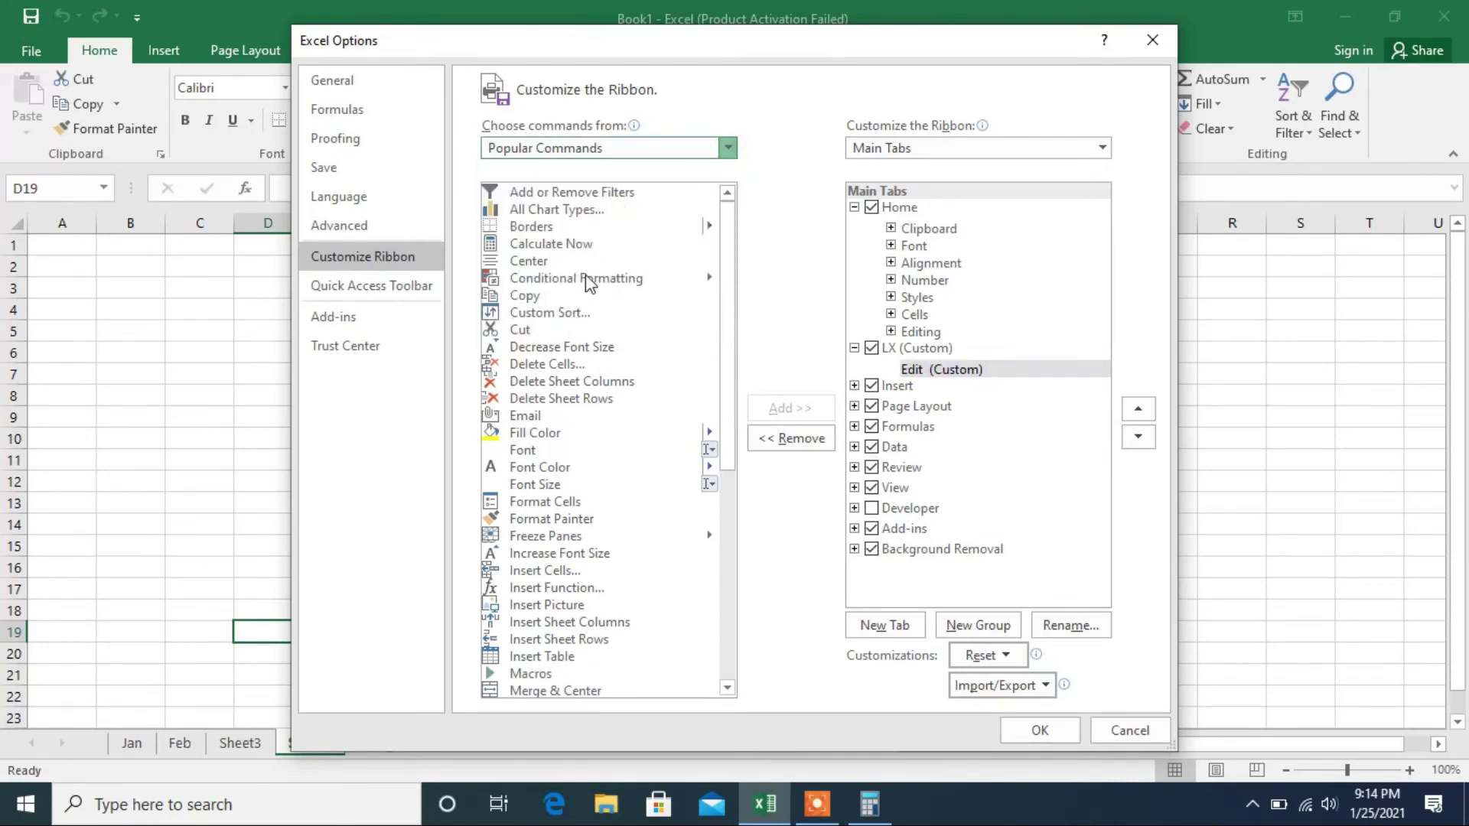
{"action": "scroll", "coordinate": [616, 259], "scroll_direction": "down", "scroll_amount": 9}
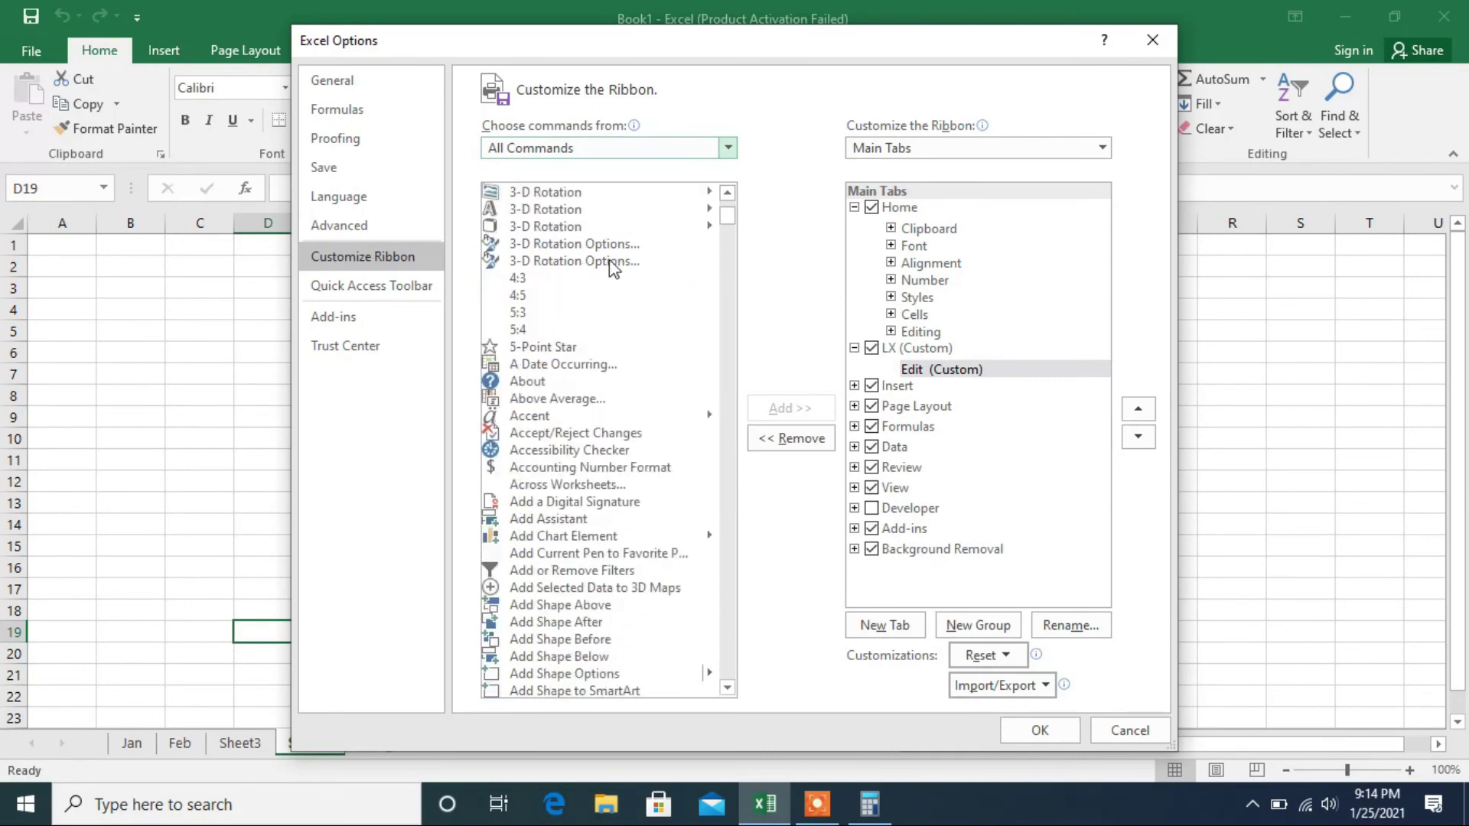
{"action": "scroll", "coordinate": [611, 283], "scroll_direction": "down", "scroll_amount": 12}
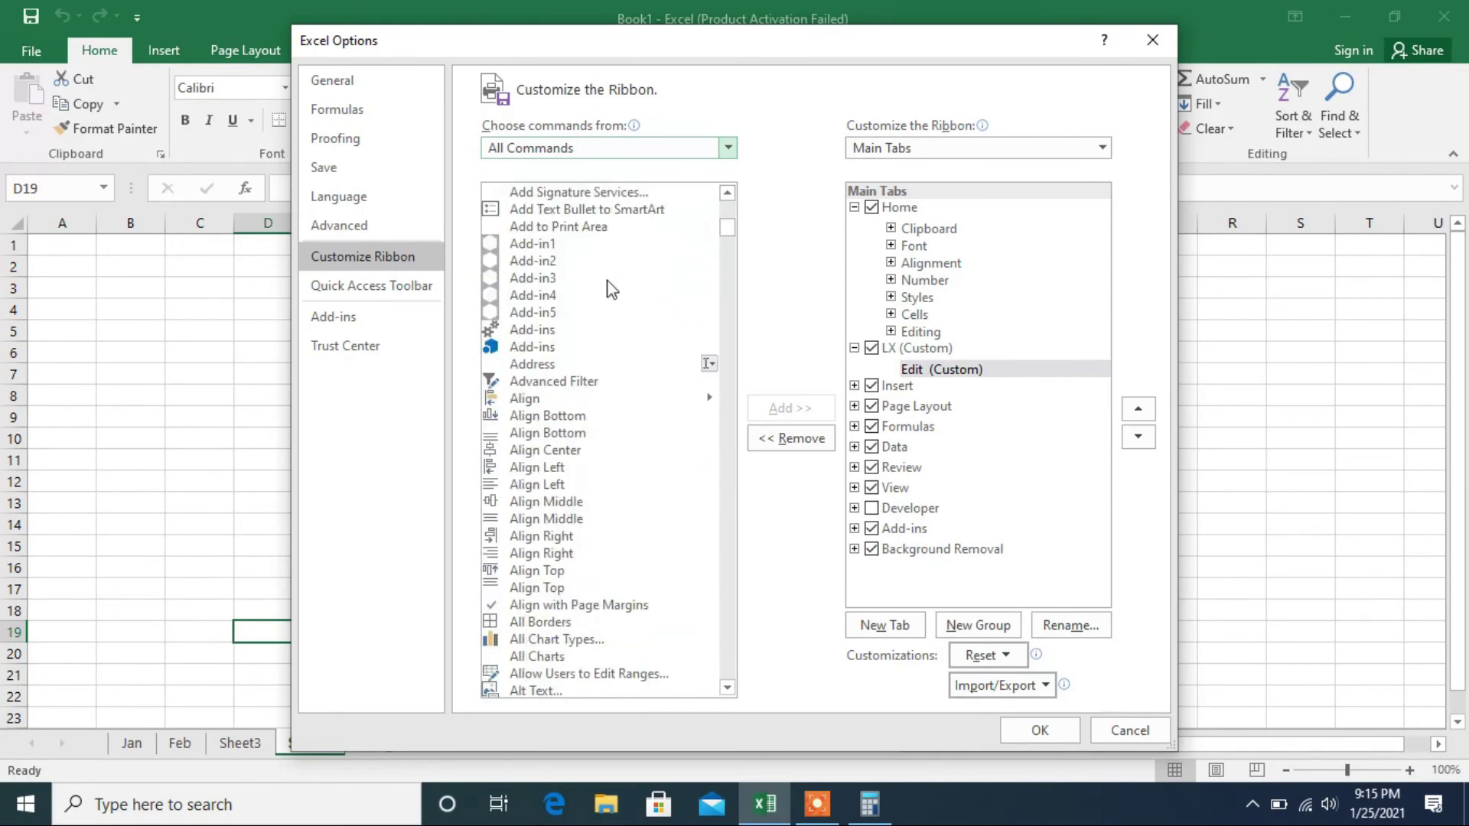
{"action": "scroll", "coordinate": [610, 290], "scroll_direction": "down", "scroll_amount": 3}
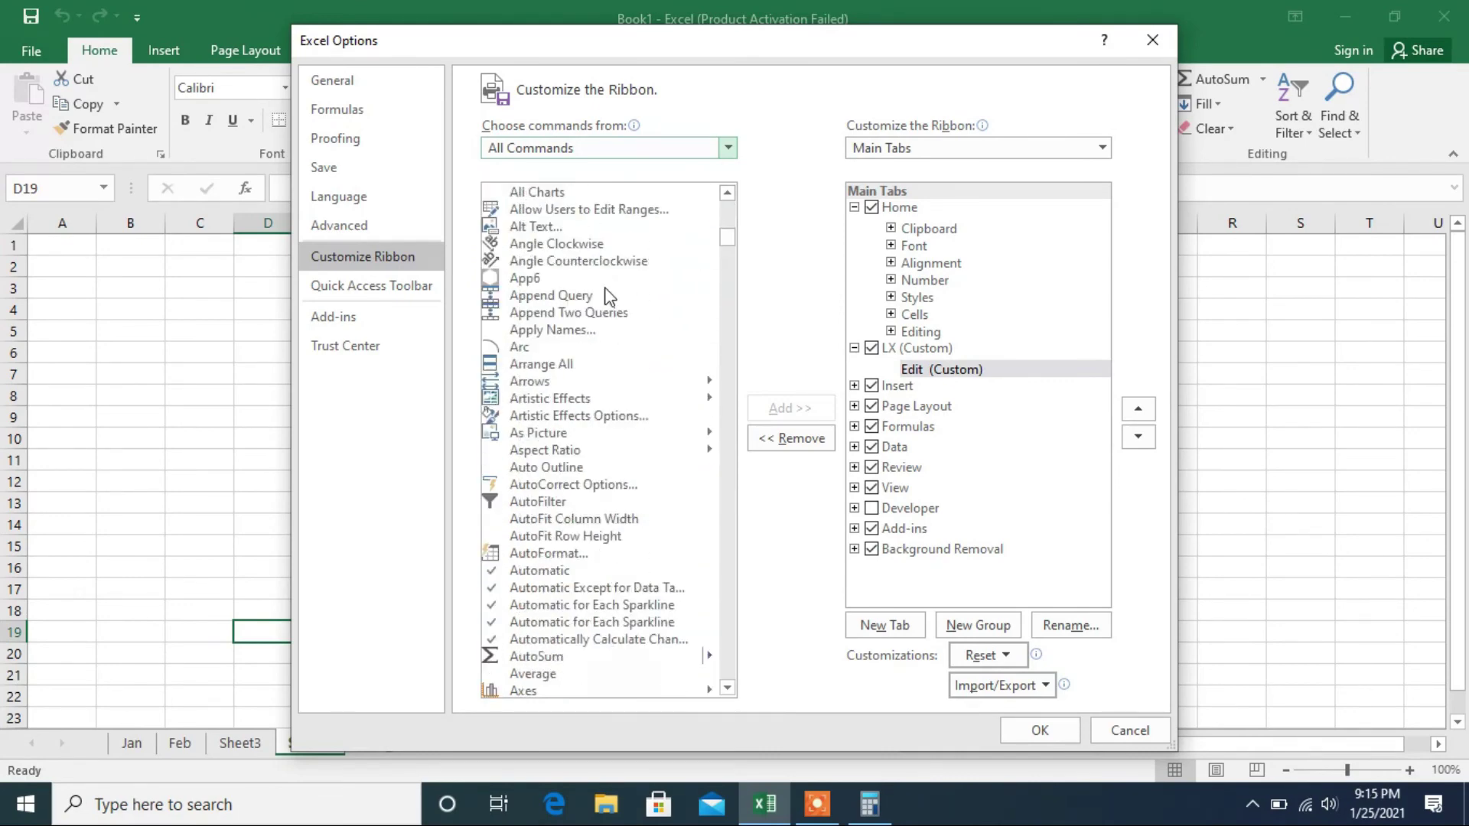
{"action": "scroll", "coordinate": [609, 297], "scroll_direction": "down", "scroll_amount": 3}
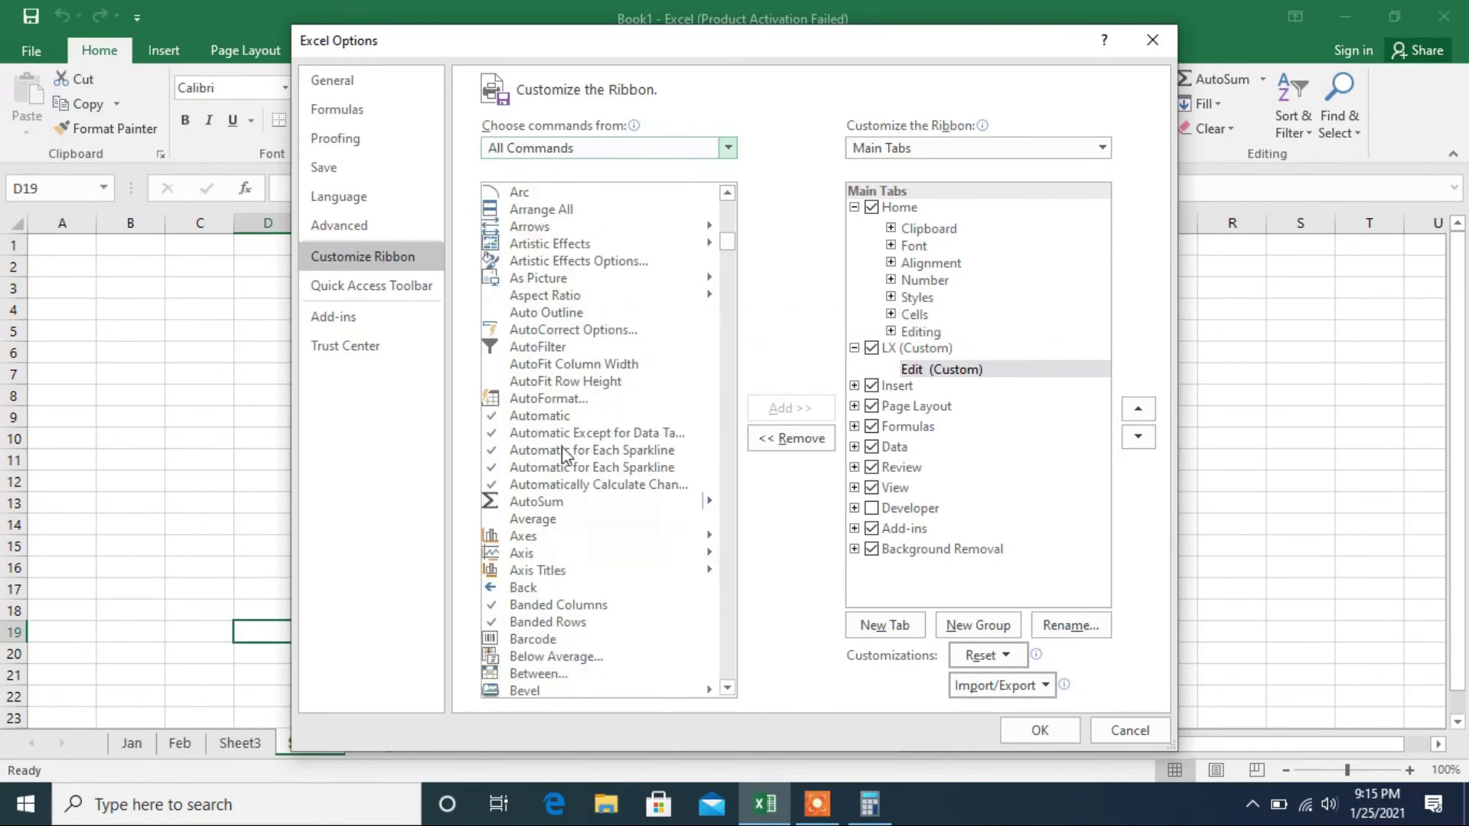
{"action": "left_click", "coordinate": [543, 398]}
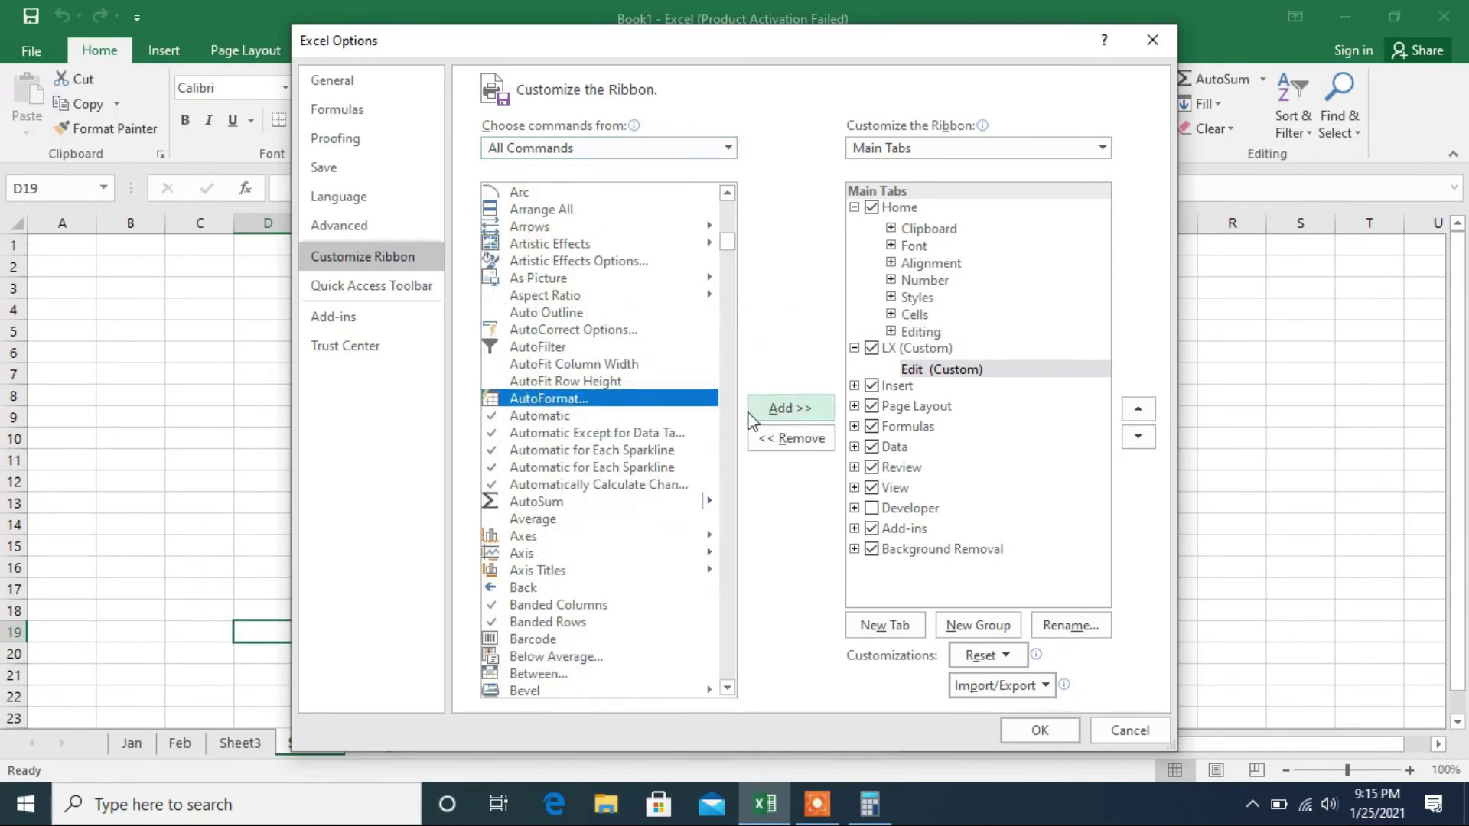
{"action": "left_click", "coordinate": [773, 412]}
{"action": "scroll", "coordinate": [611, 447], "scroll_direction": "down", "scroll_amount": 3}
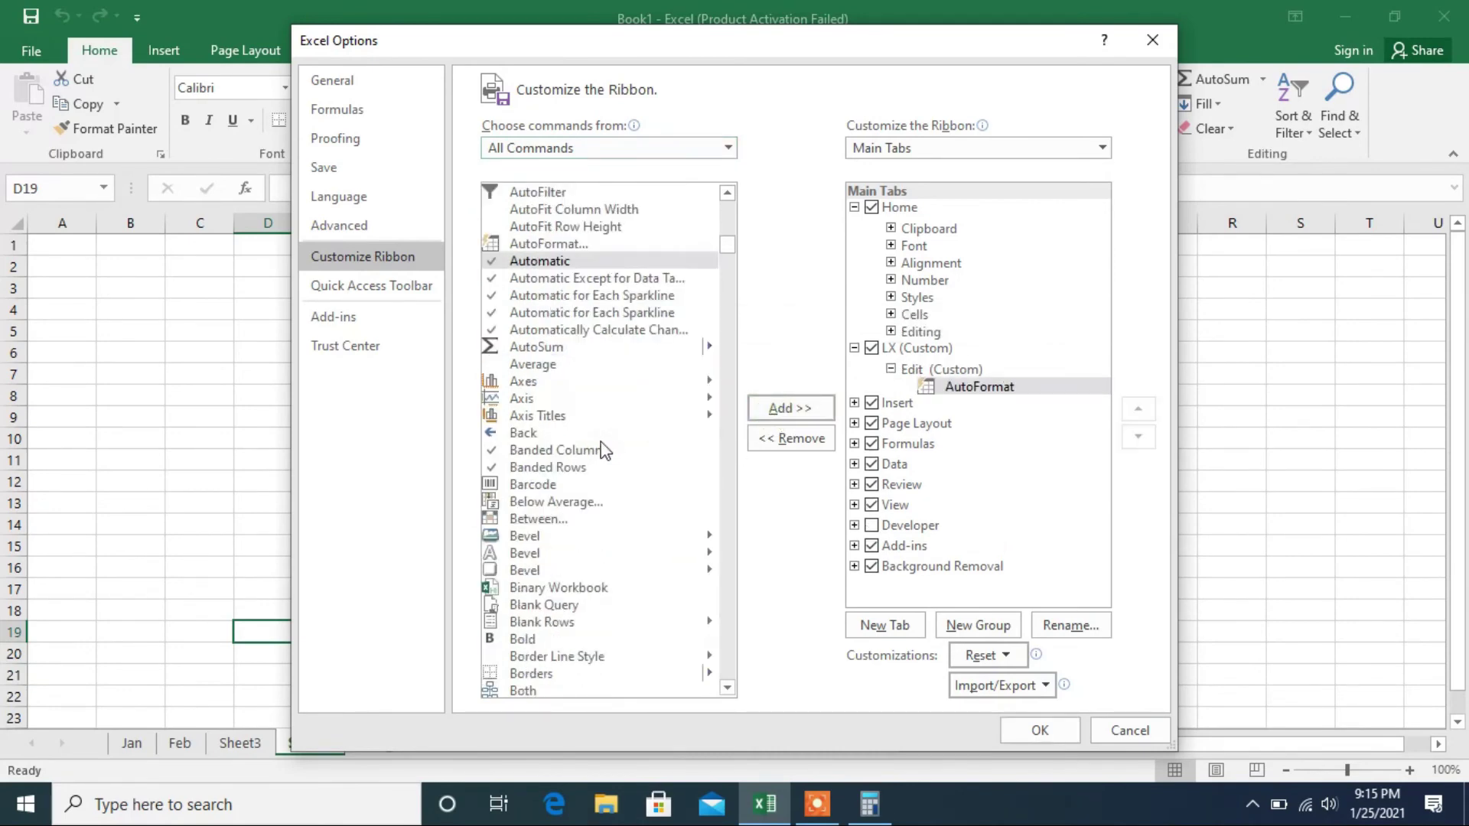
{"action": "left_click", "coordinate": [540, 351]}
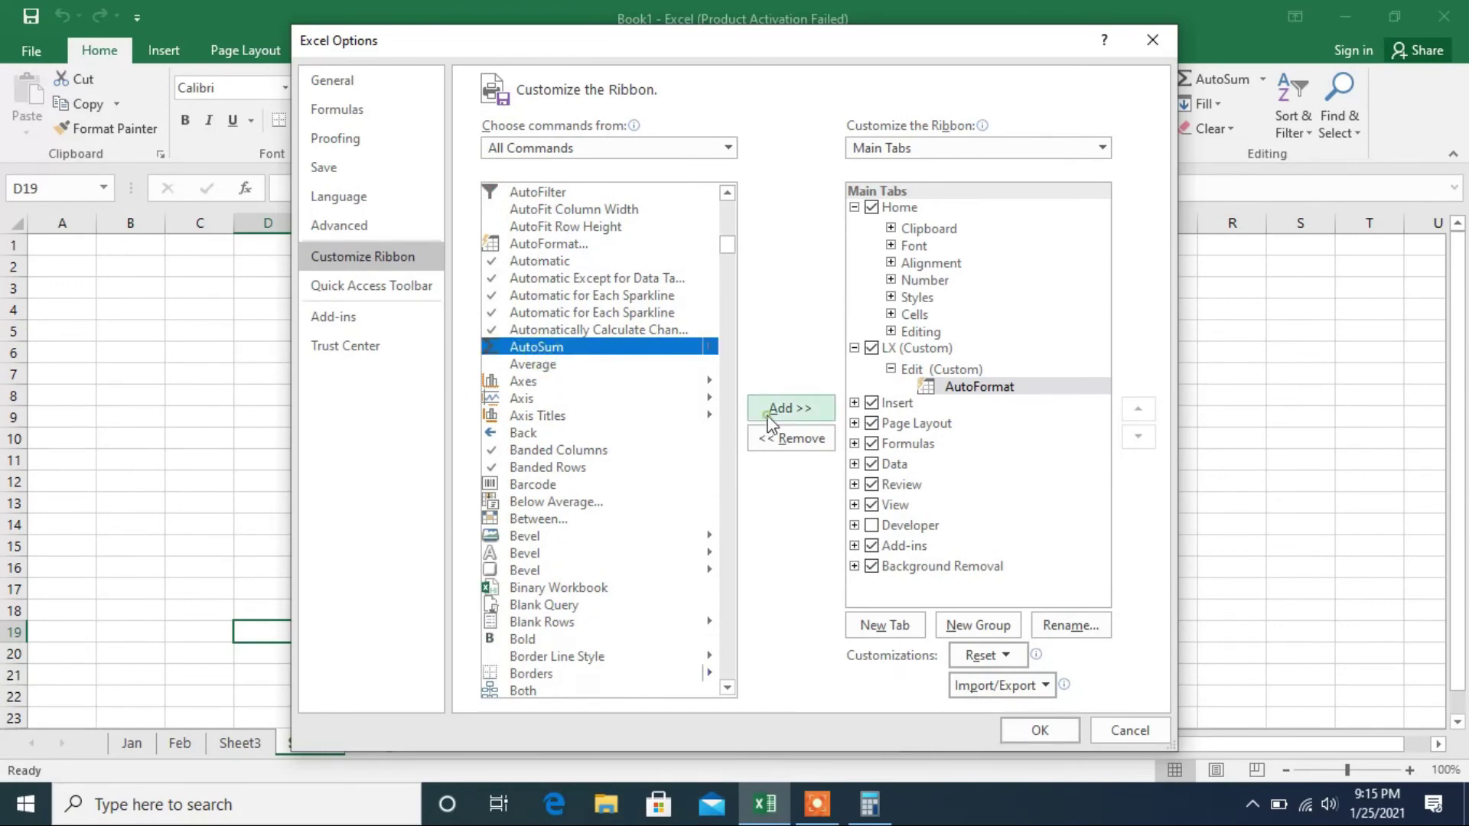
{"action": "left_click", "coordinate": [774, 412]}
Add the Bold and Borders commands to the custom Edit group in LX.
{"action": "scroll", "coordinate": [558, 465], "scroll_direction": "down", "scroll_amount": 1}
{"action": "scroll", "coordinate": [590, 456], "scroll_direction": "down", "scroll_amount": 3}
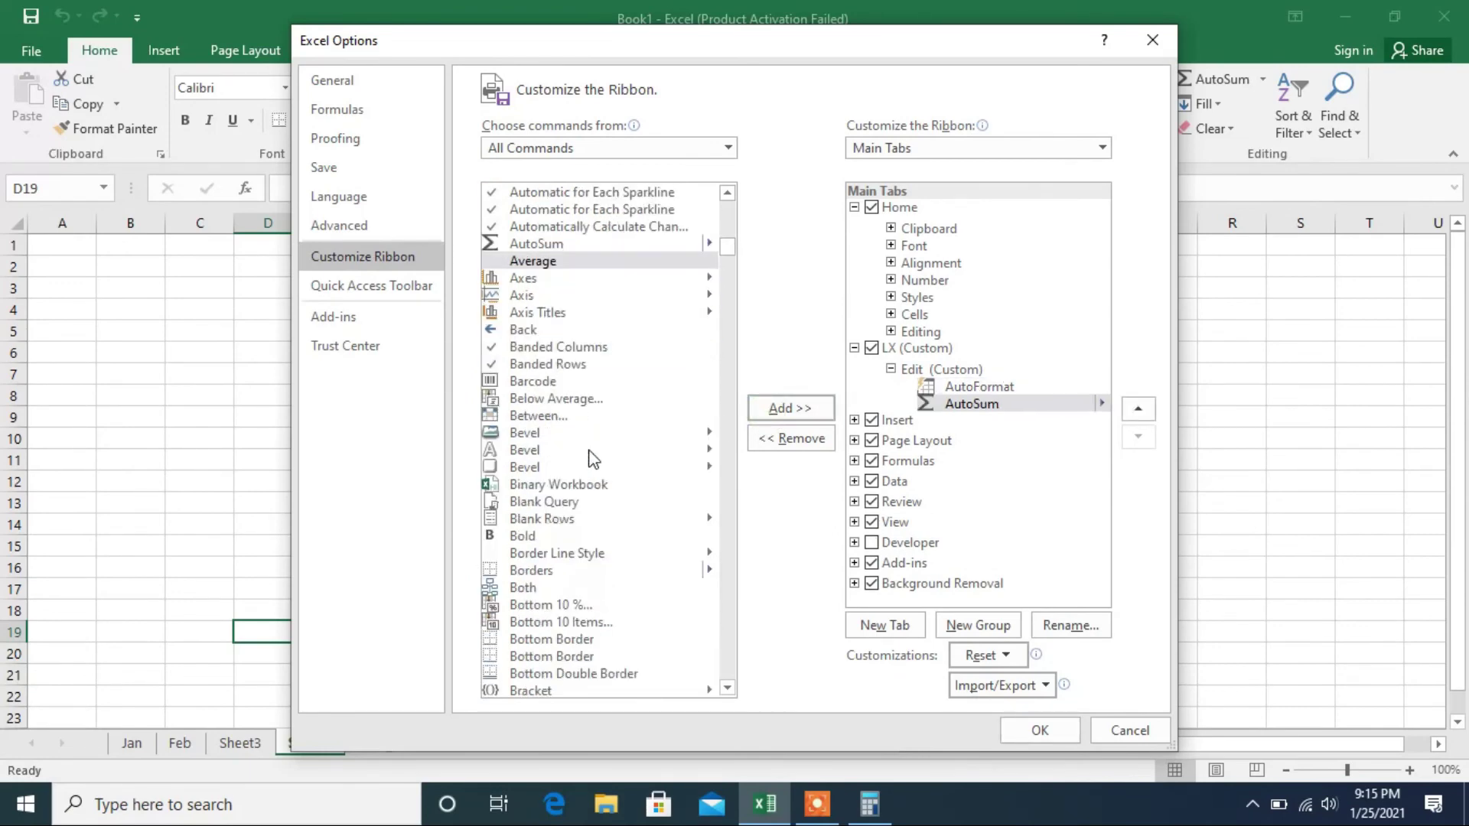
{"action": "left_click", "coordinate": [526, 433]}
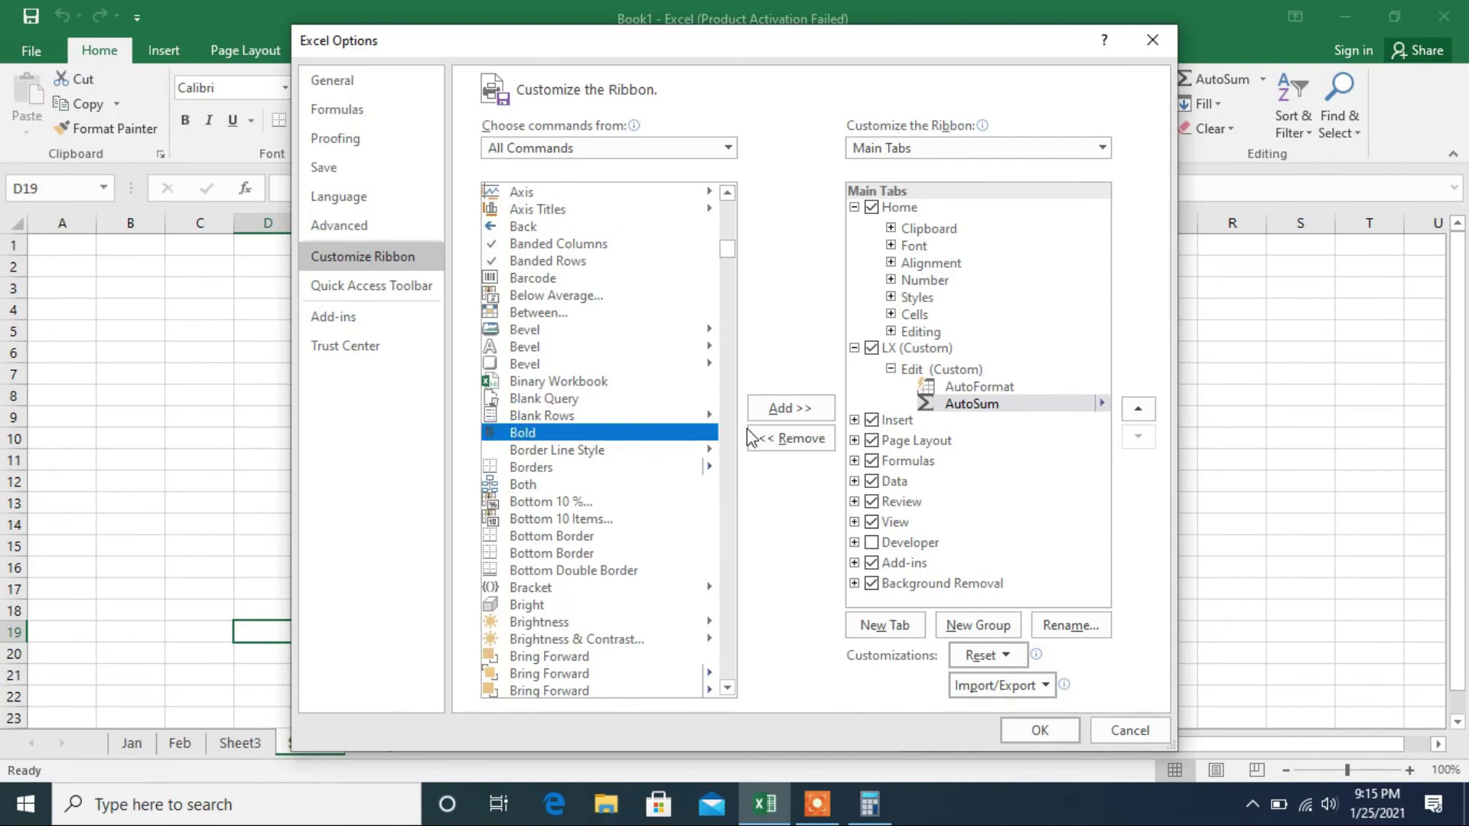
{"action": "left_click", "coordinate": [777, 412]}
{"action": "scroll", "coordinate": [558, 490], "scroll_direction": "down", "scroll_amount": 1}
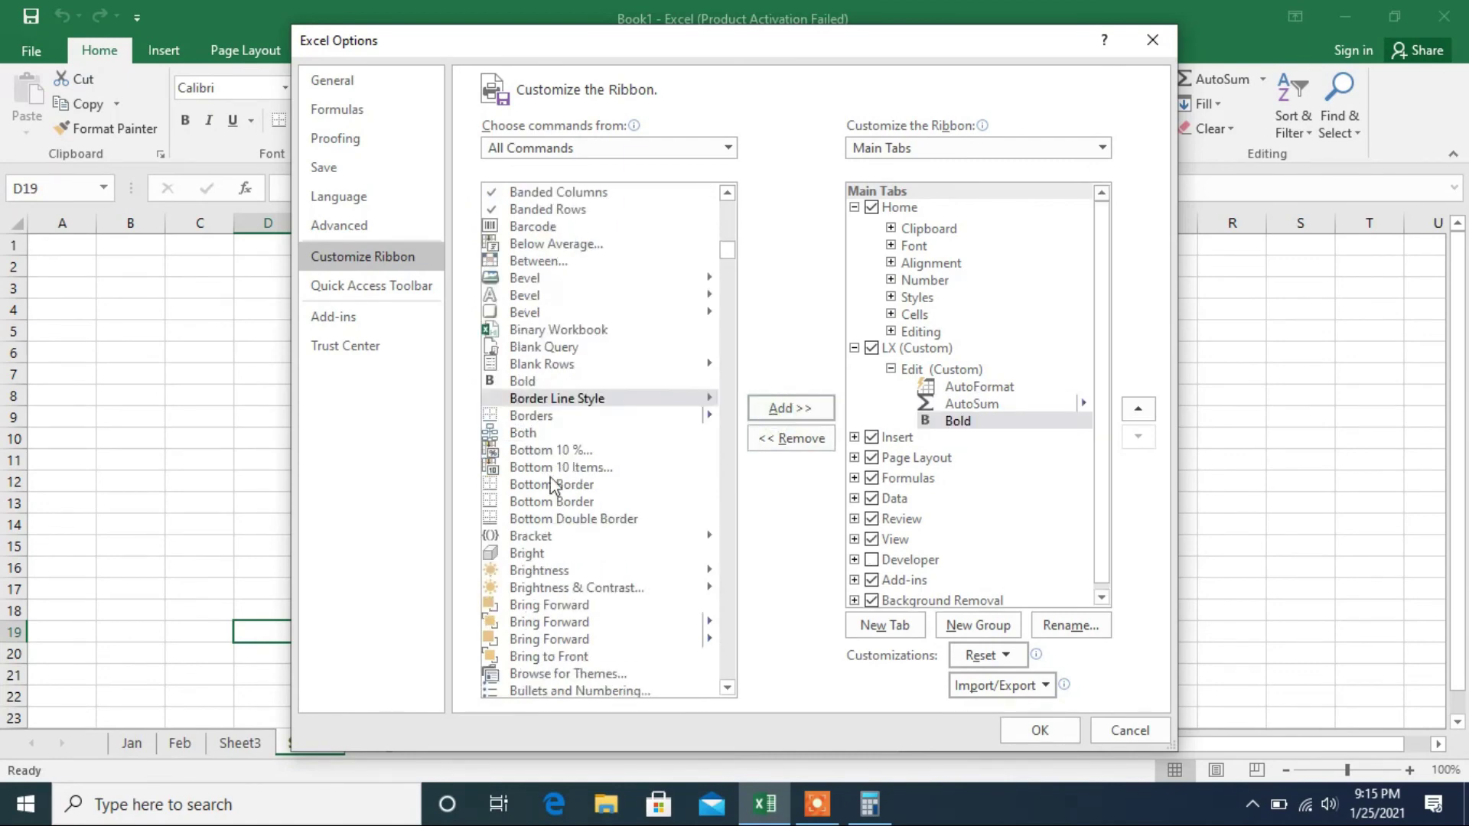
{"action": "left_click", "coordinate": [534, 416]}
{"action": "left_click", "coordinate": [782, 417]}
Add the Change Chart Type command to the Edit group, apply the ribbon customization and display the LX commands.
{"action": "scroll", "coordinate": [665, 479], "scroll_direction": "down", "scroll_amount": 2}
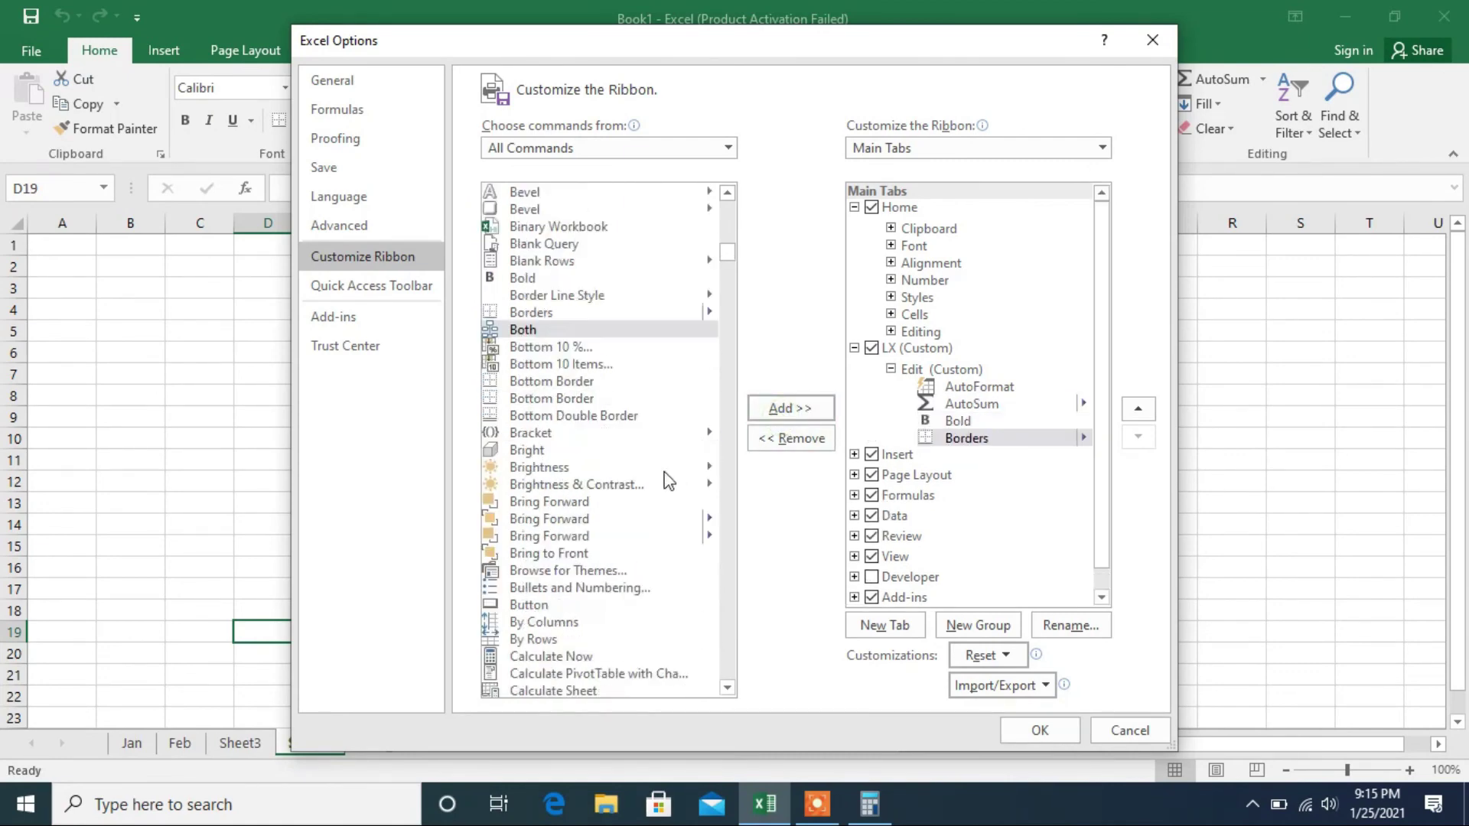
{"action": "scroll", "coordinate": [616, 489], "scroll_direction": "down", "scroll_amount": 2}
{"action": "scroll", "coordinate": [616, 490], "scroll_direction": "down", "scroll_amount": 4}
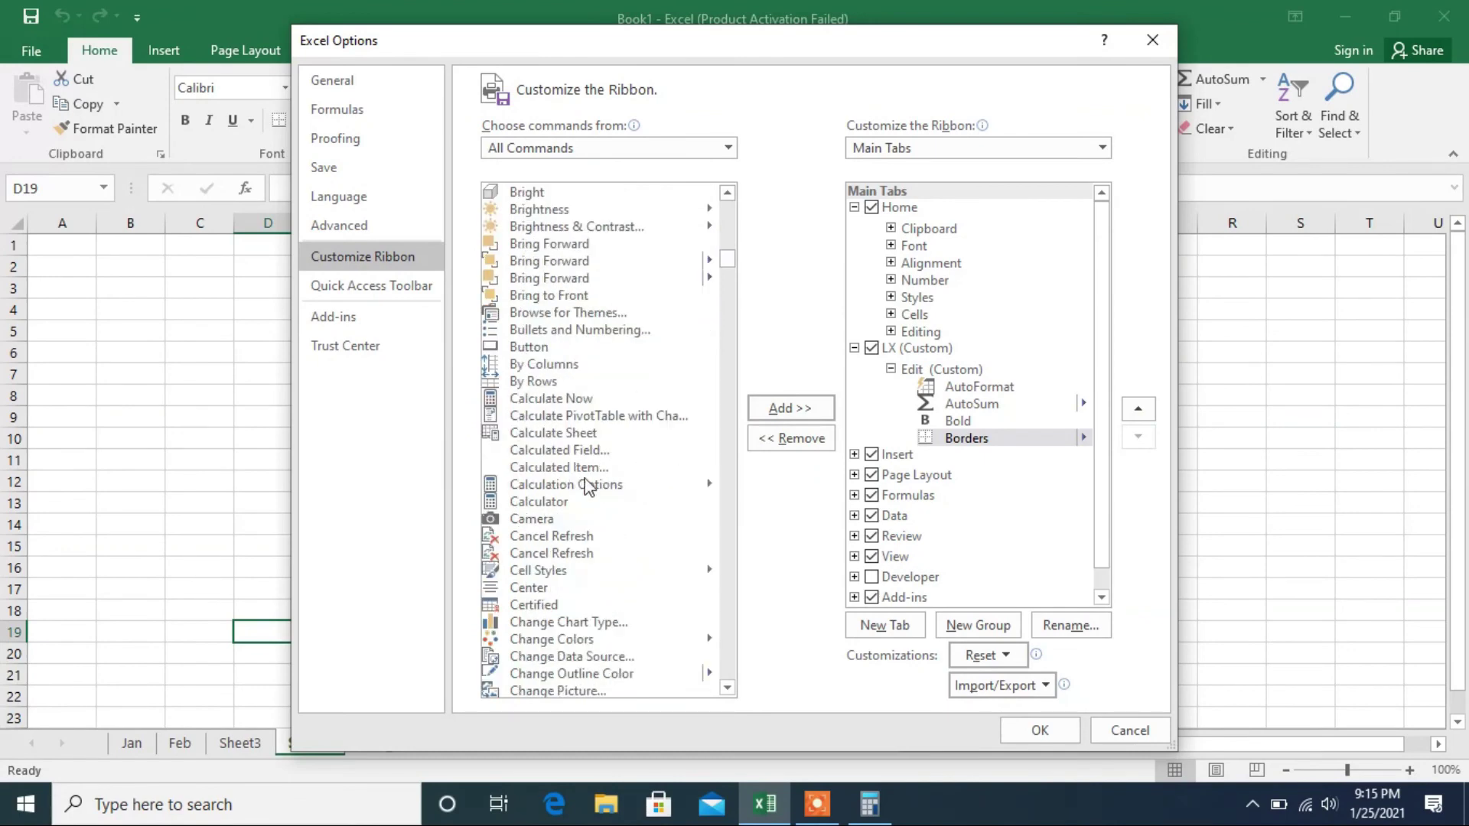
{"action": "scroll", "coordinate": [564, 507], "scroll_direction": "down", "scroll_amount": 2}
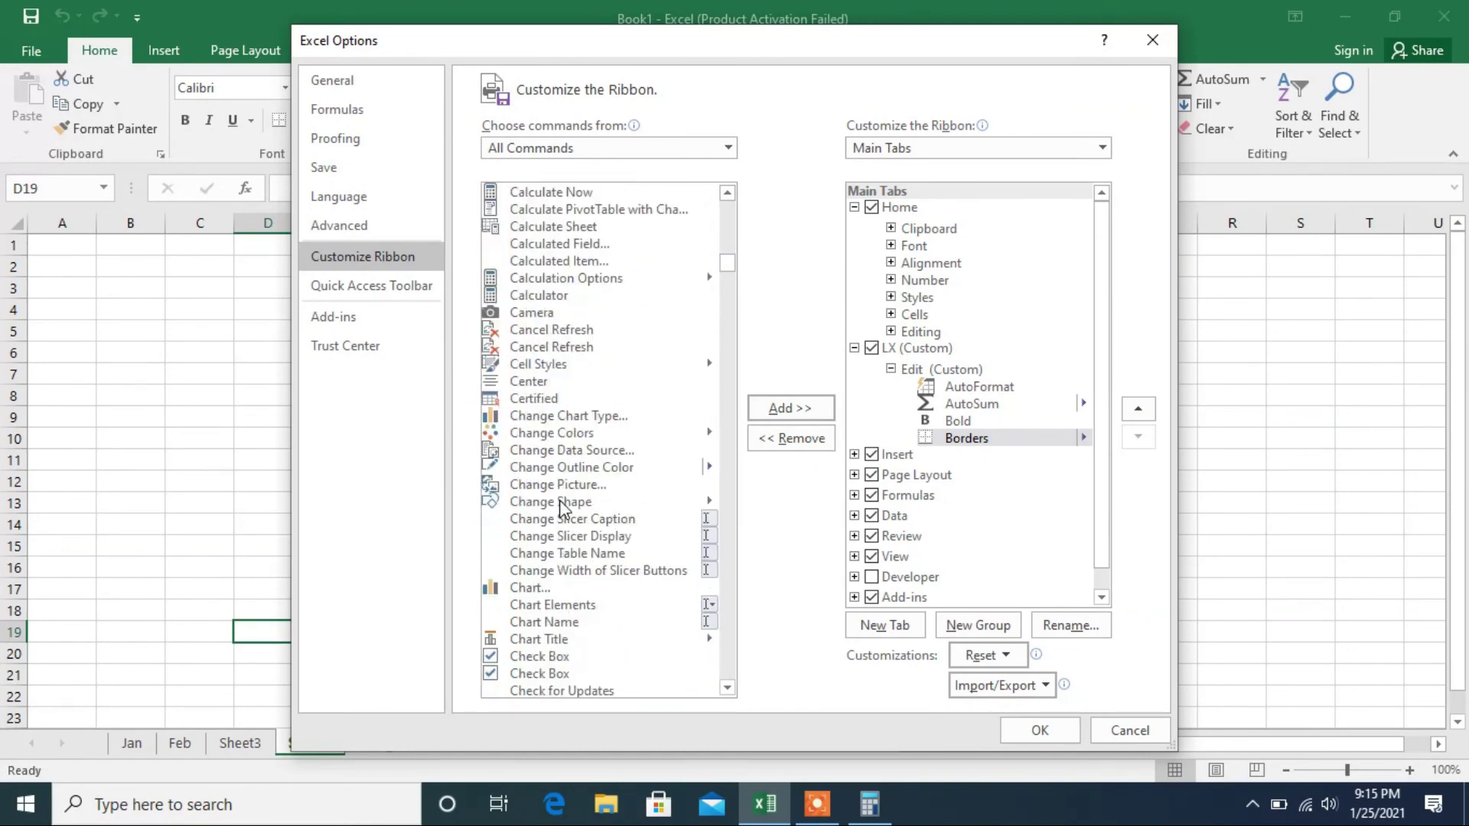
{"action": "left_click", "coordinate": [560, 417]}
{"action": "left_click", "coordinate": [749, 413]}
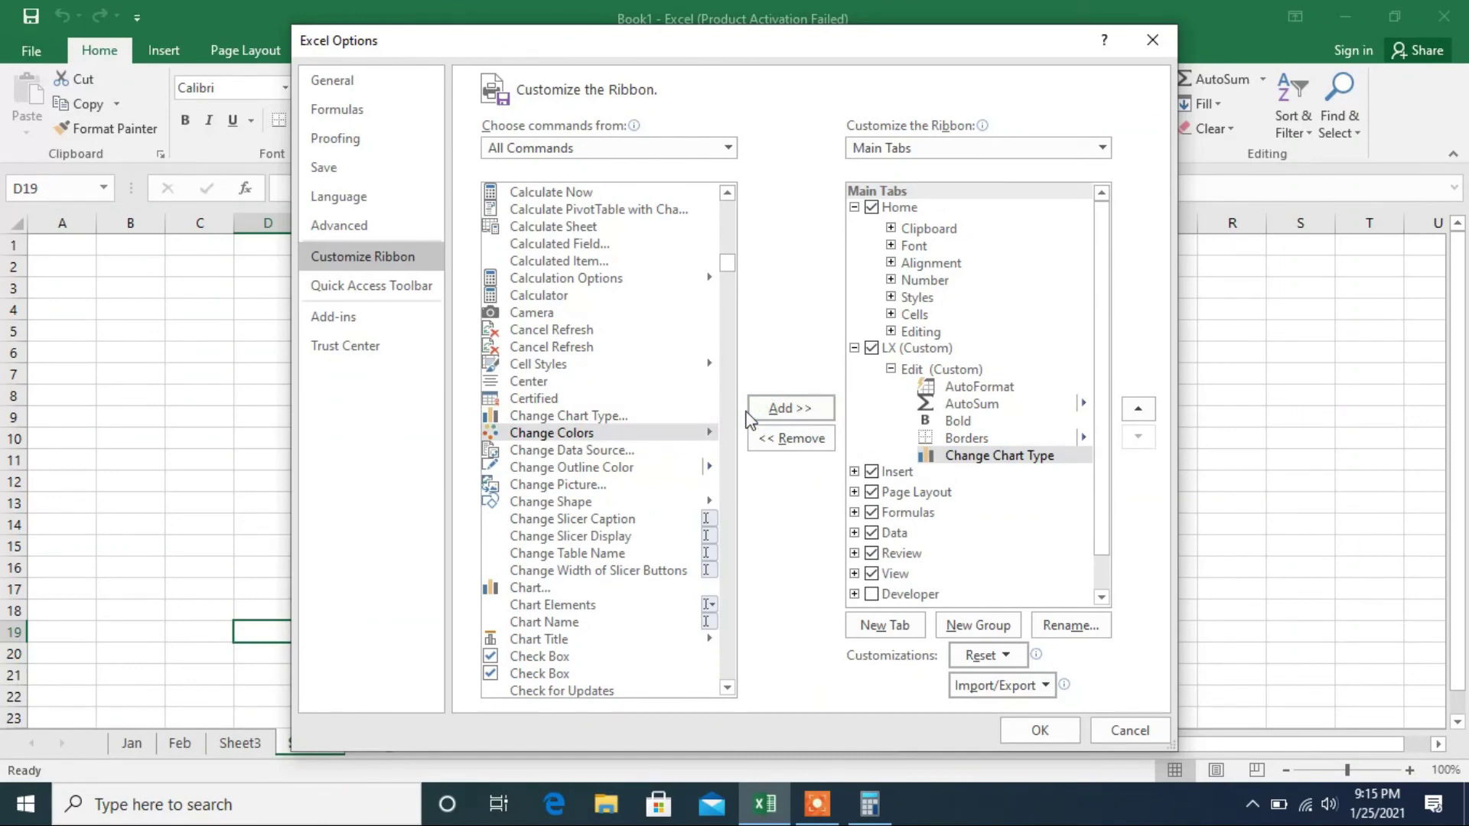
{"action": "left_click", "coordinate": [1046, 729]}
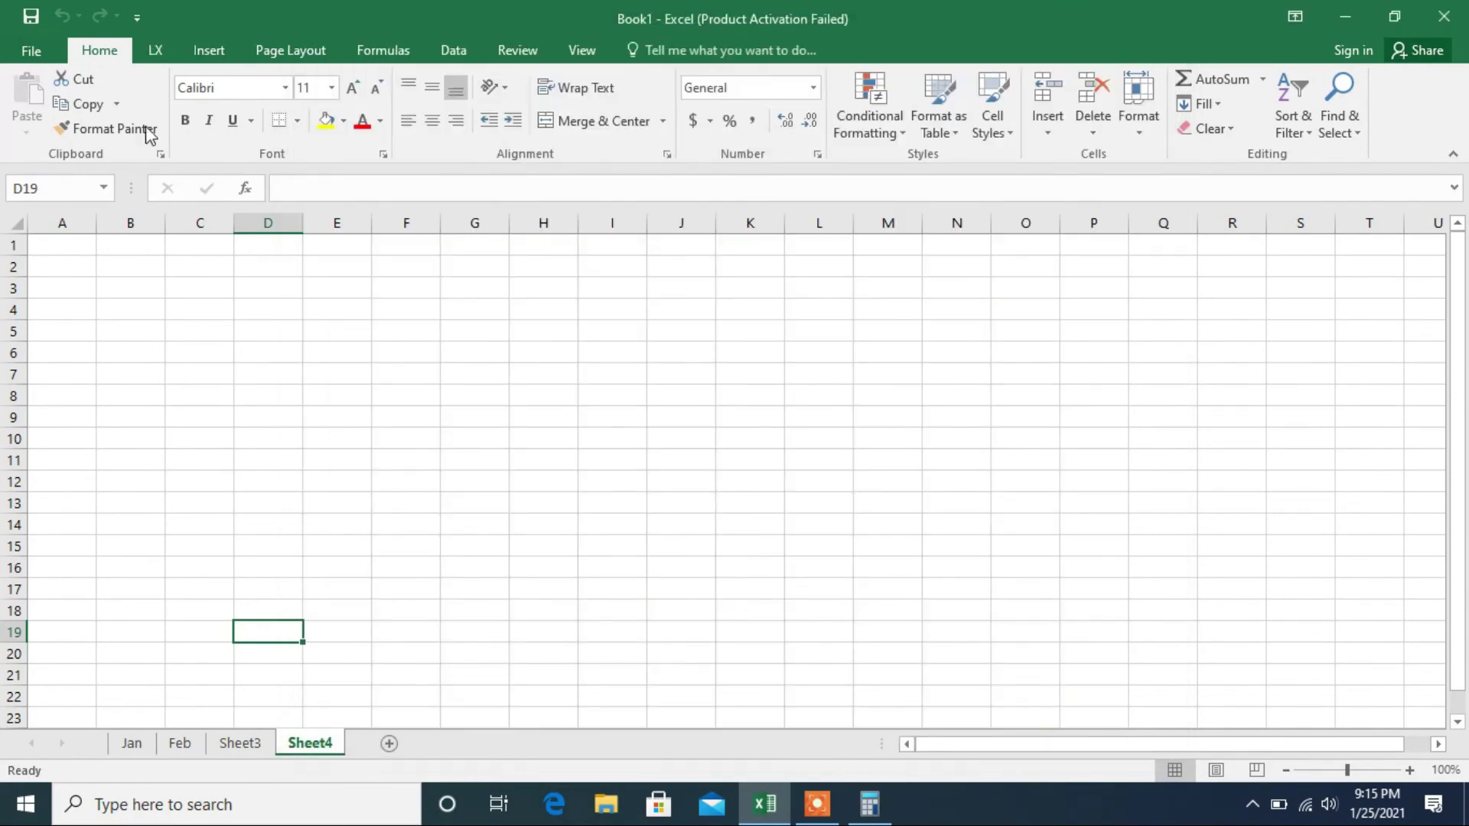
{"action": "left_click", "coordinate": [153, 50]}
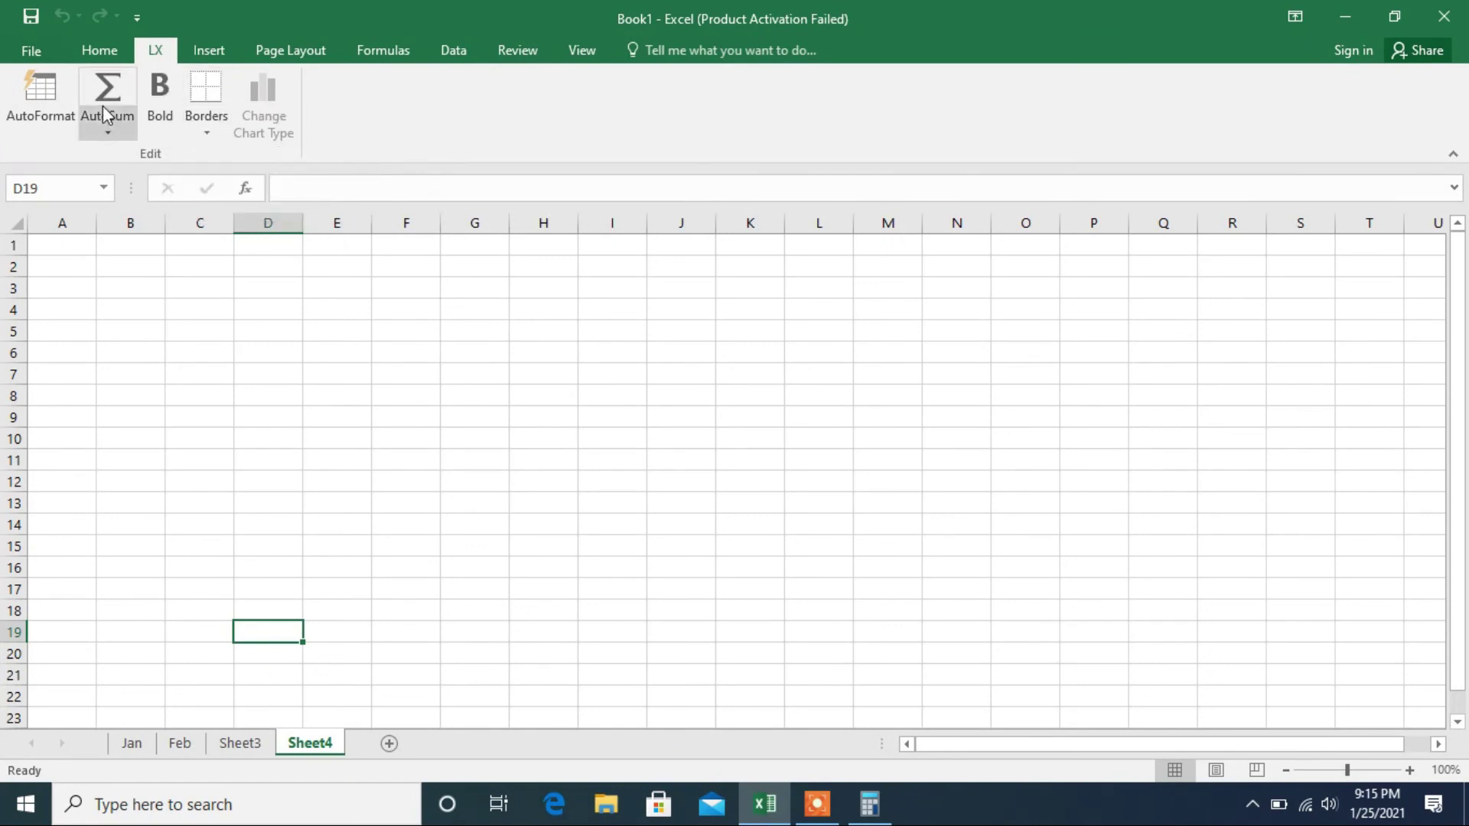
Reset all ribbon and Quick Access Toolbar customizations in the Excel options and apply the change.
{"action": "left_click", "coordinate": [137, 19]}
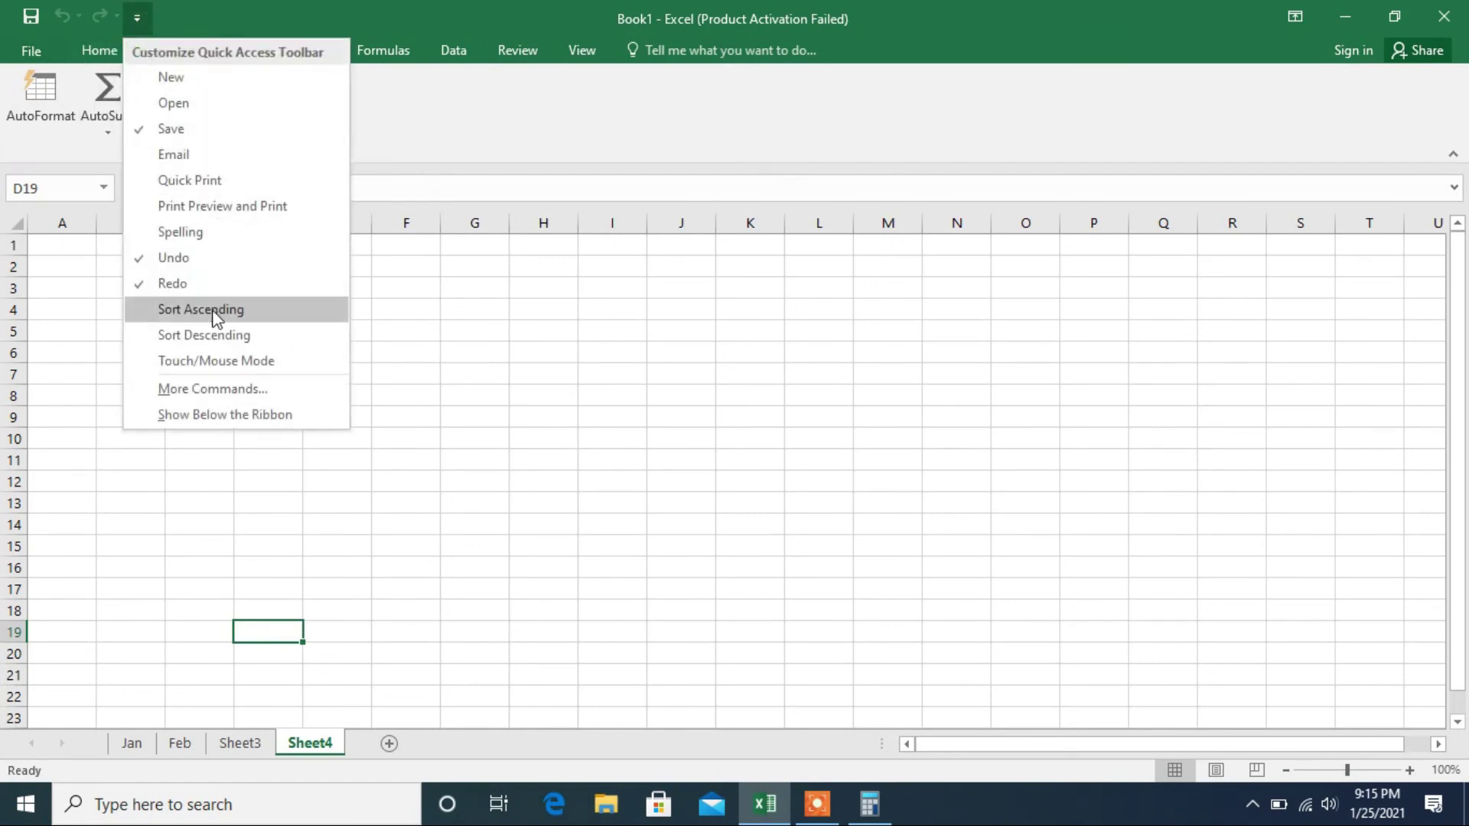
{"action": "left_click", "coordinate": [212, 389]}
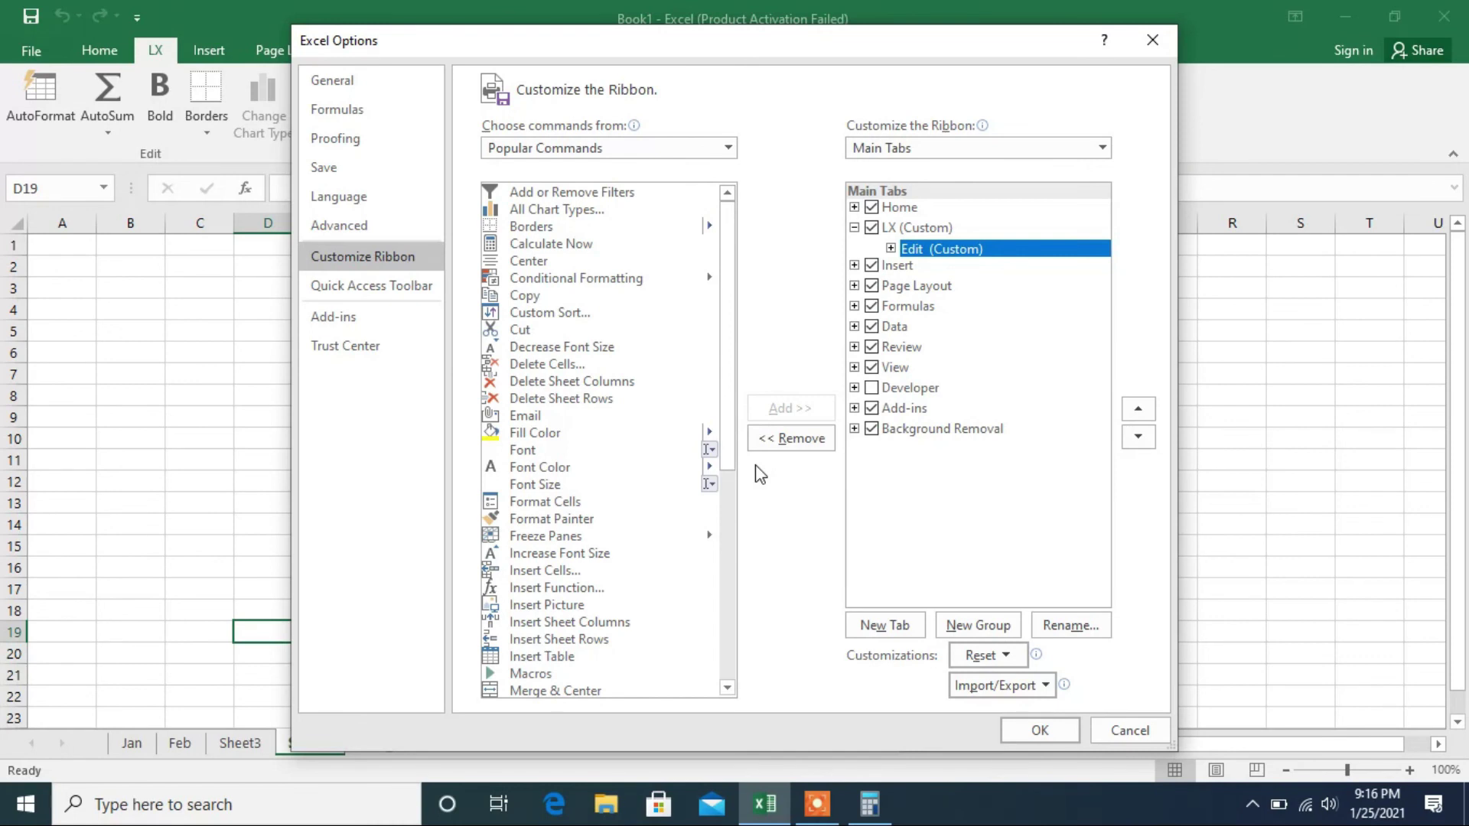
{"action": "left_click", "coordinate": [988, 658]}
{"action": "left_click", "coordinate": [1042, 709]}
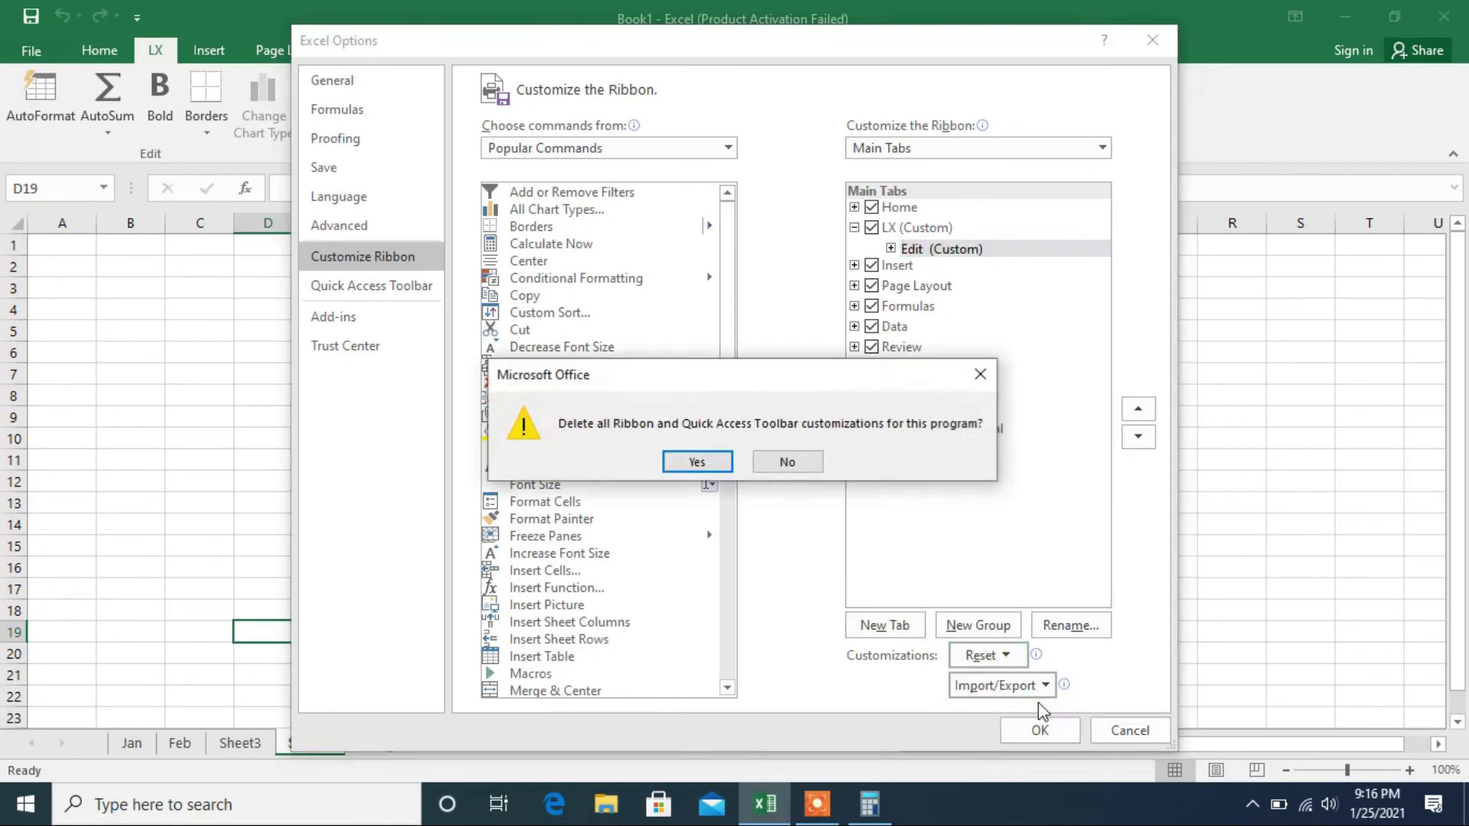
{"action": "left_click", "coordinate": [698, 462]}
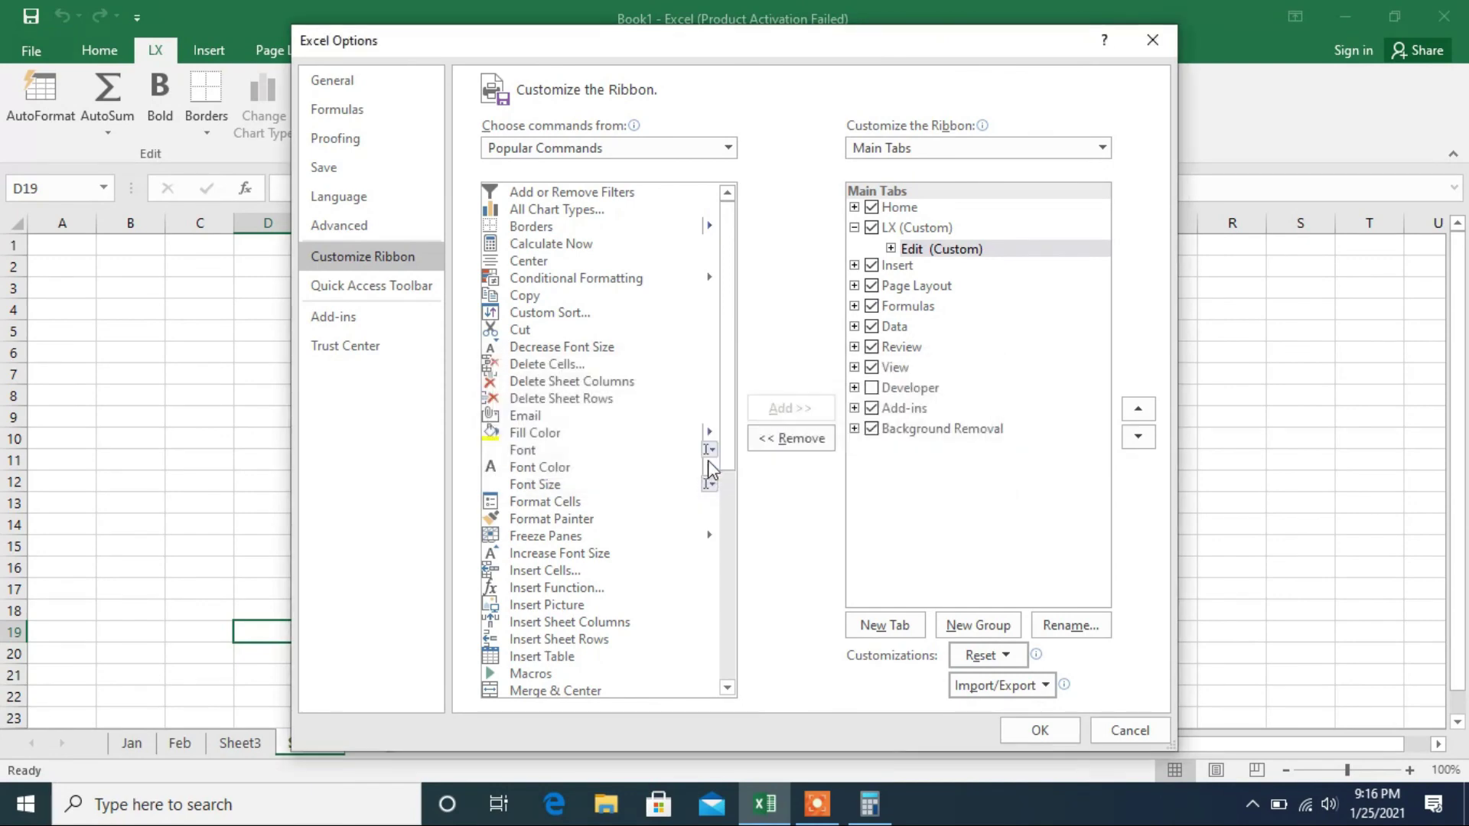
{"action": "left_click", "coordinate": [1040, 729]}
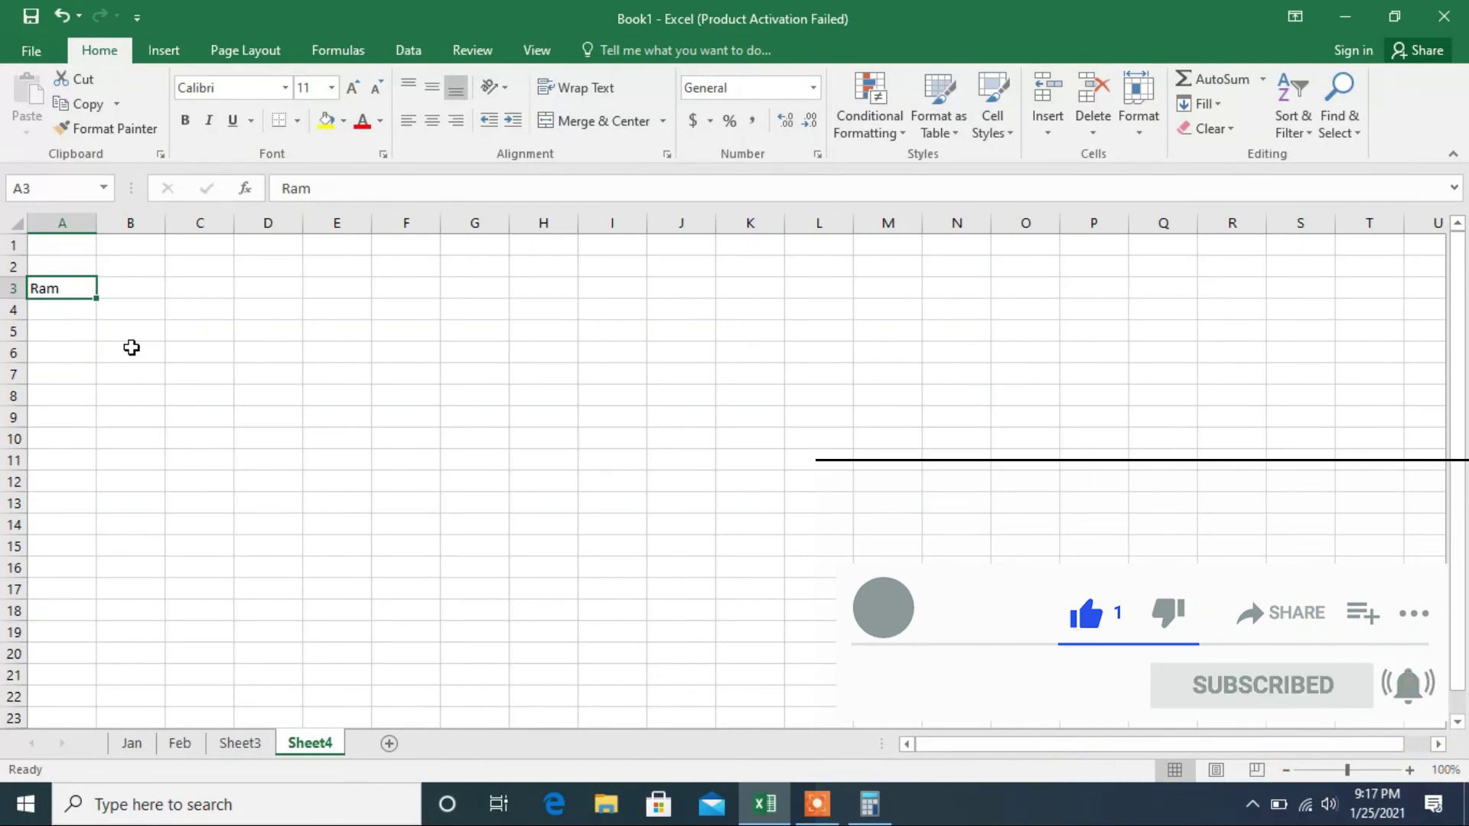
{"action": "left_click", "coordinate": [139, 295]}
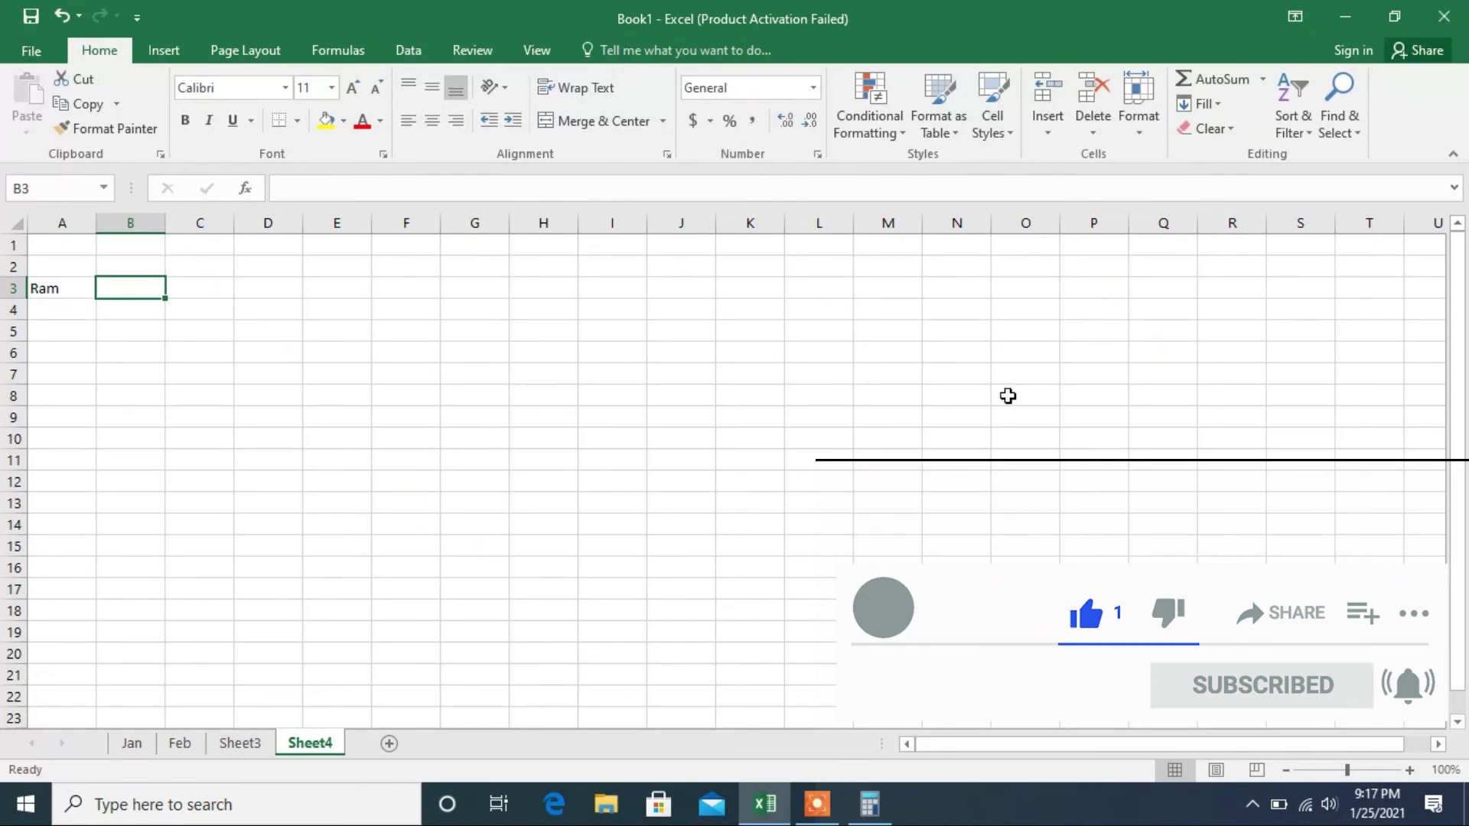
{"action": "key", "text": "alt+Tab"}
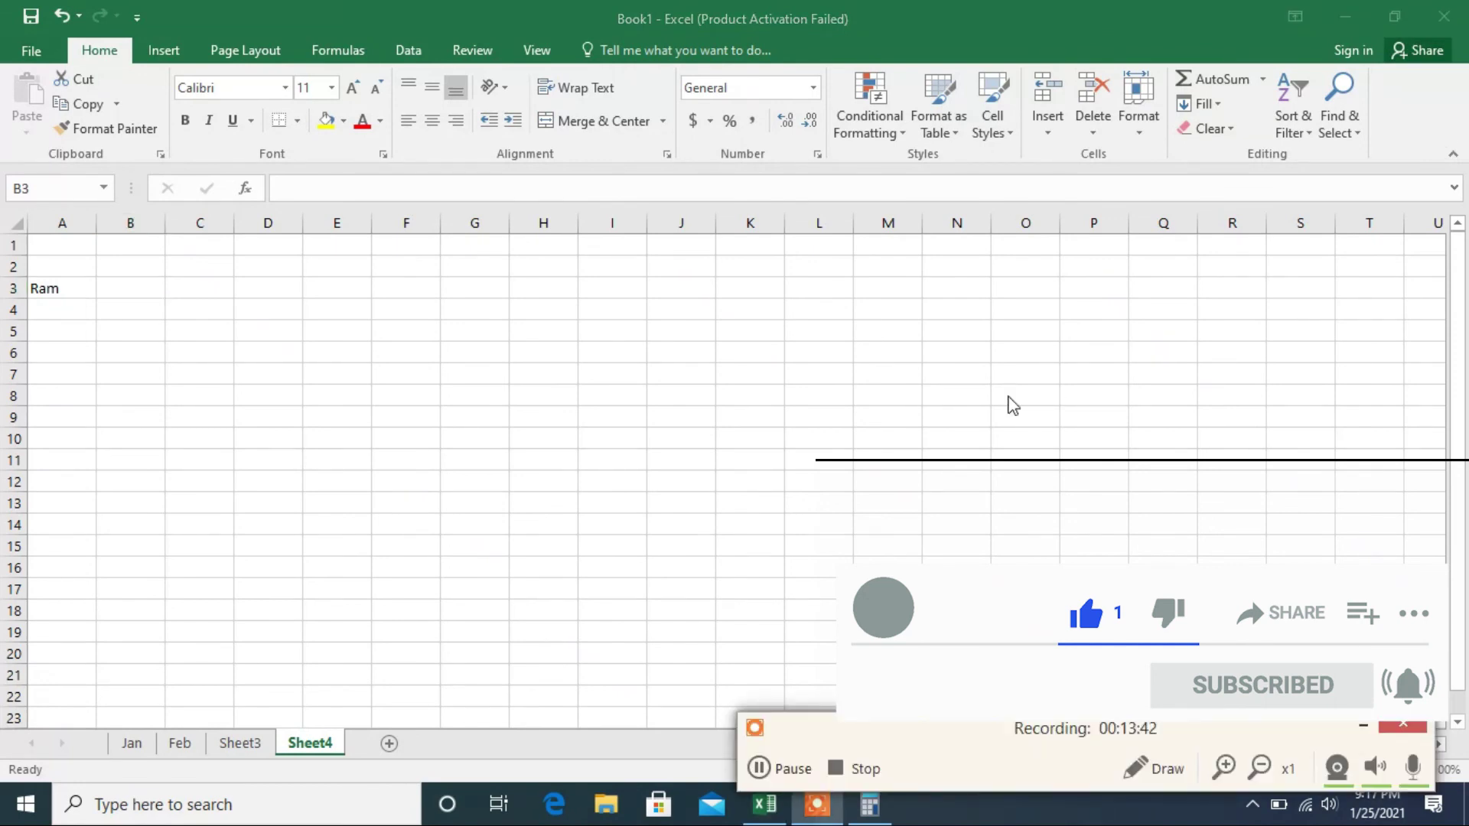